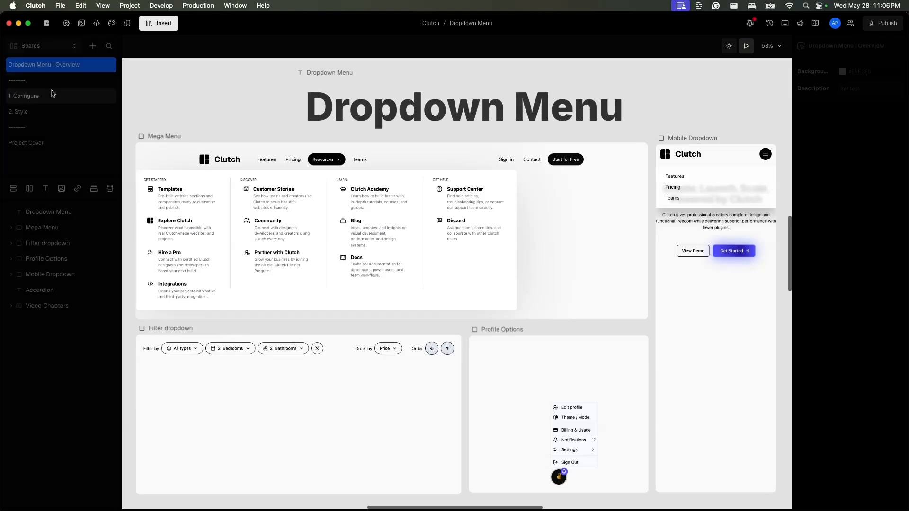
# - Insert a DropdownMenu component, found by searching "drop", into the Bento box of the 1. Configure board
pyautogui.click(40, 311)
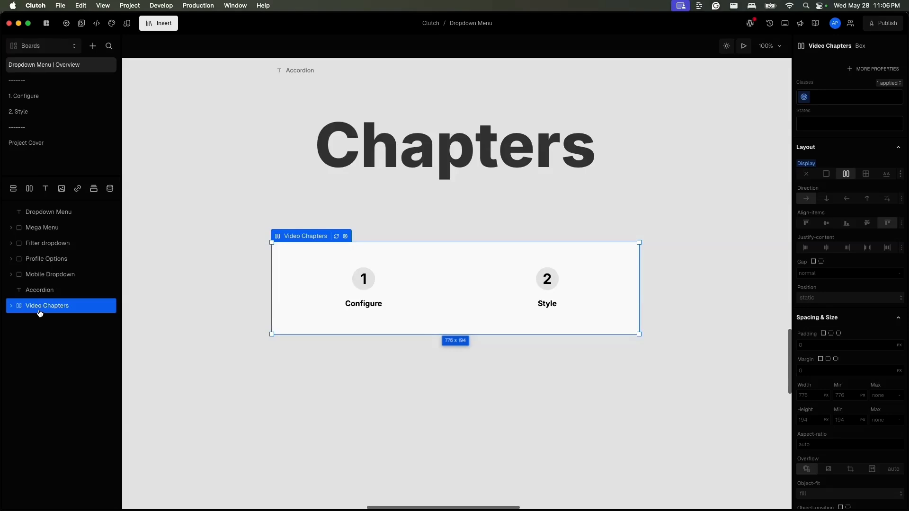
pyautogui.click(61, 97)
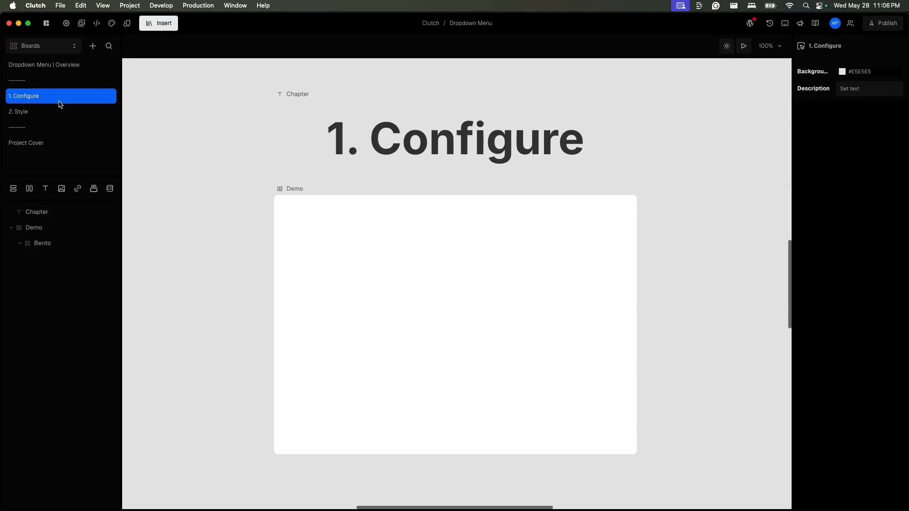
pyautogui.click(44, 245)
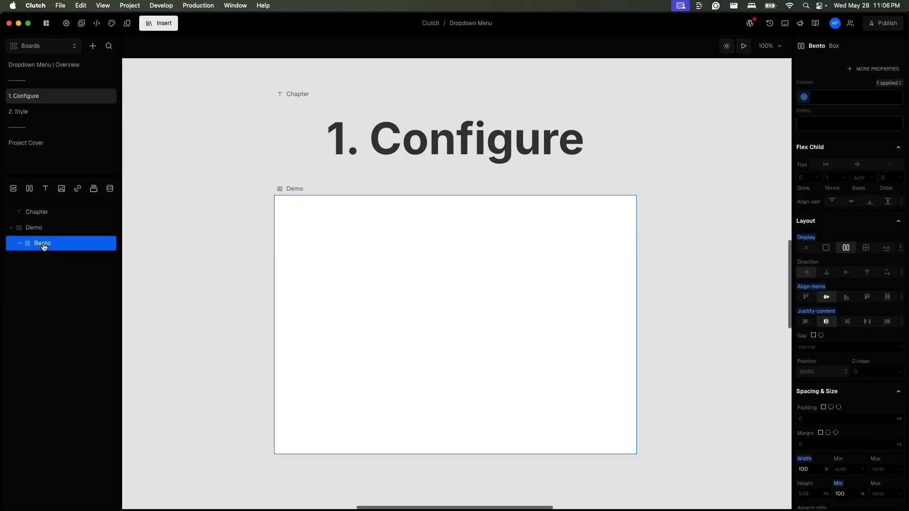
pyautogui.click(158, 23)
pyautogui.moveTo(186, 60)
pyautogui.write('drop')
pyautogui.moveTo(244, 89)
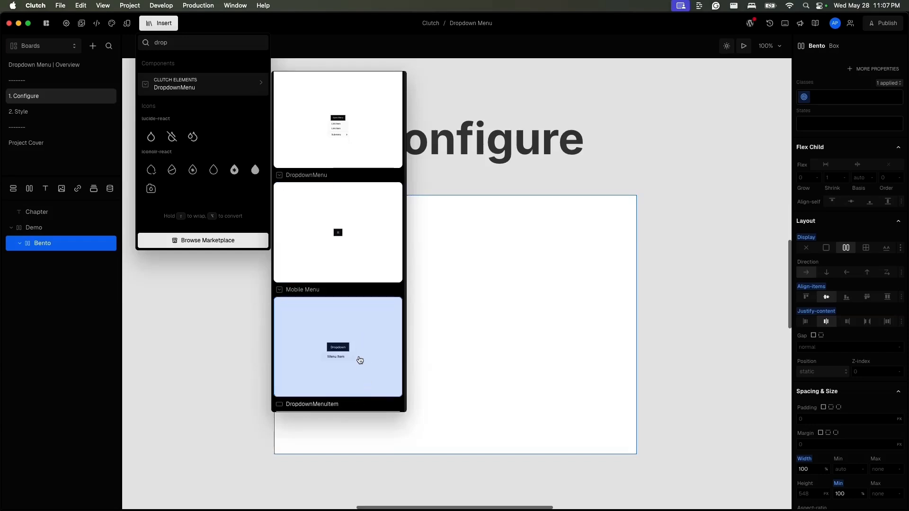
pyautogui.scroll(-3, 367, 368)
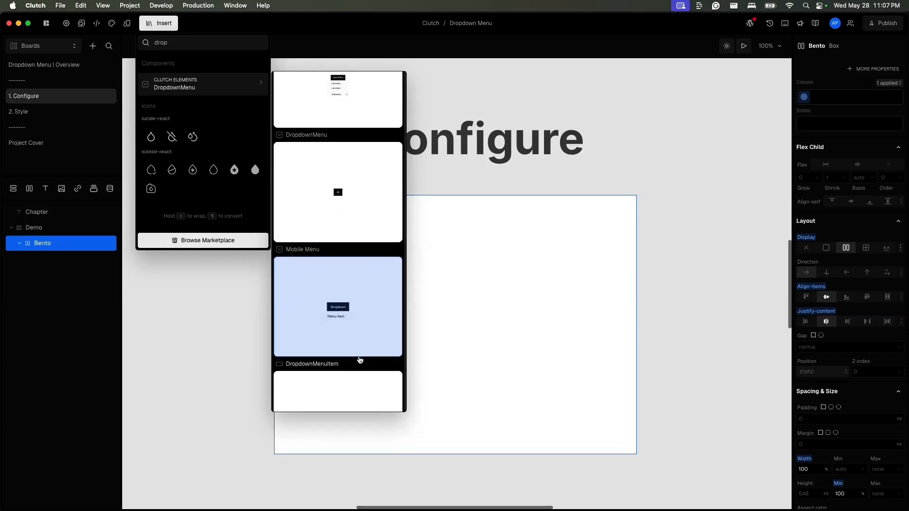
pyautogui.scroll(-10, 360, 361)
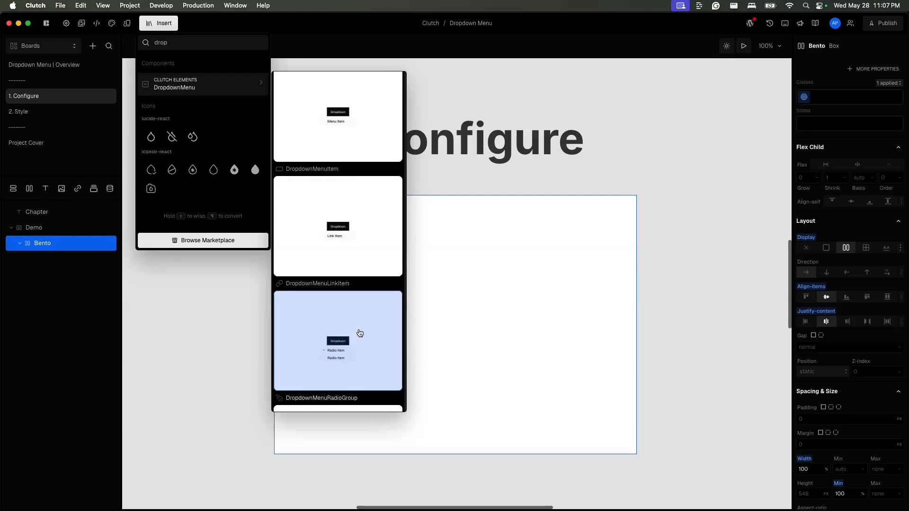
pyautogui.scroll(-5, 360, 361)
pyautogui.scroll(15, 360, 333)
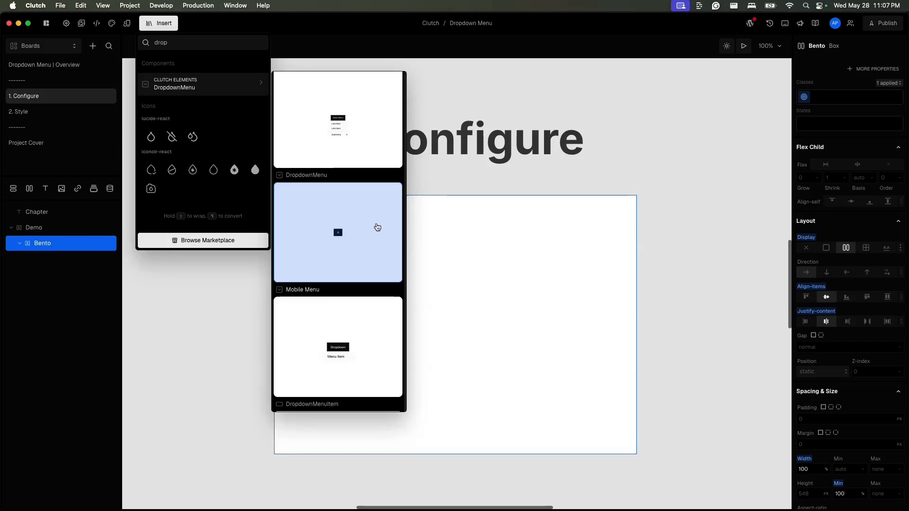
pyautogui.scroll(1, 363, 190)
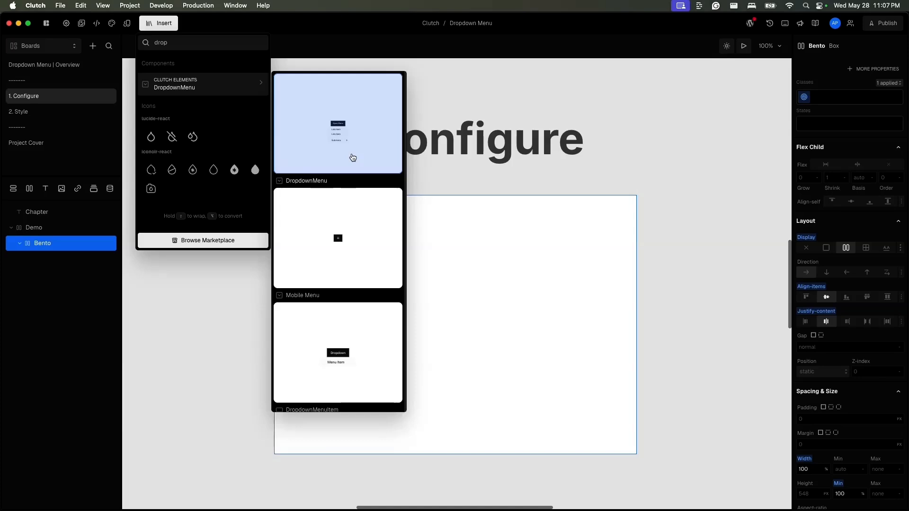
pyautogui.click(353, 158)
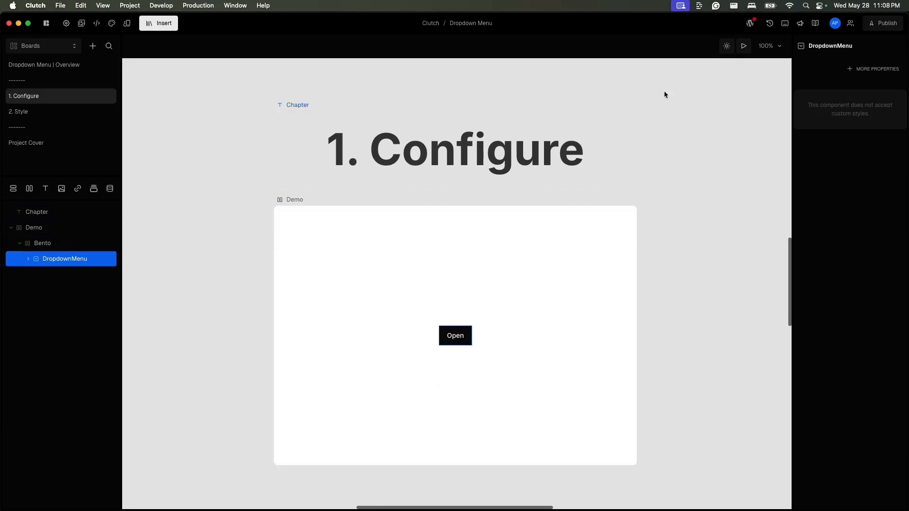
# - Preview the dropdown menu, opening it and its submenu
pyautogui.click(746, 50)
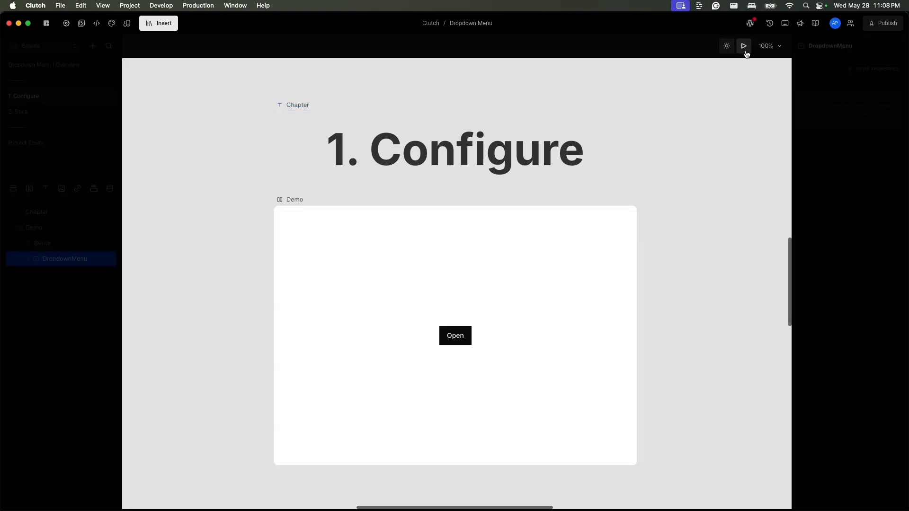
pyautogui.click(468, 340)
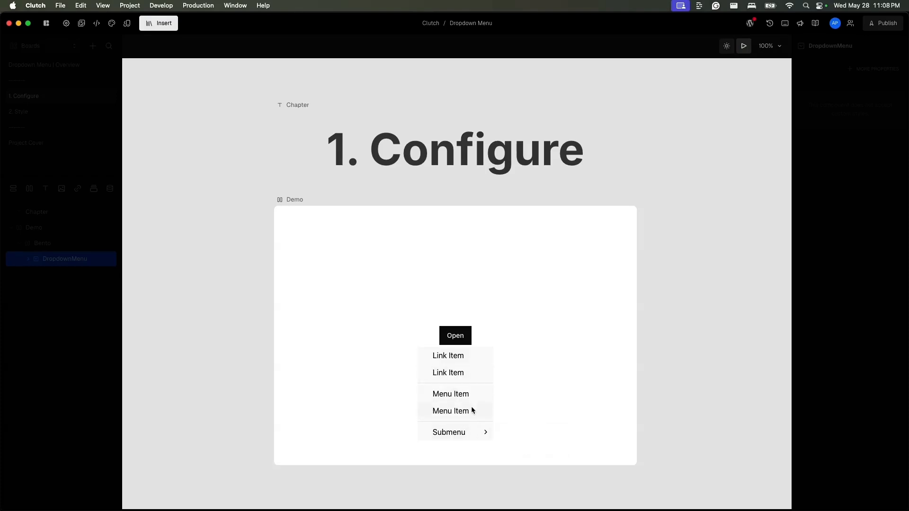
pyautogui.moveTo(471, 434)
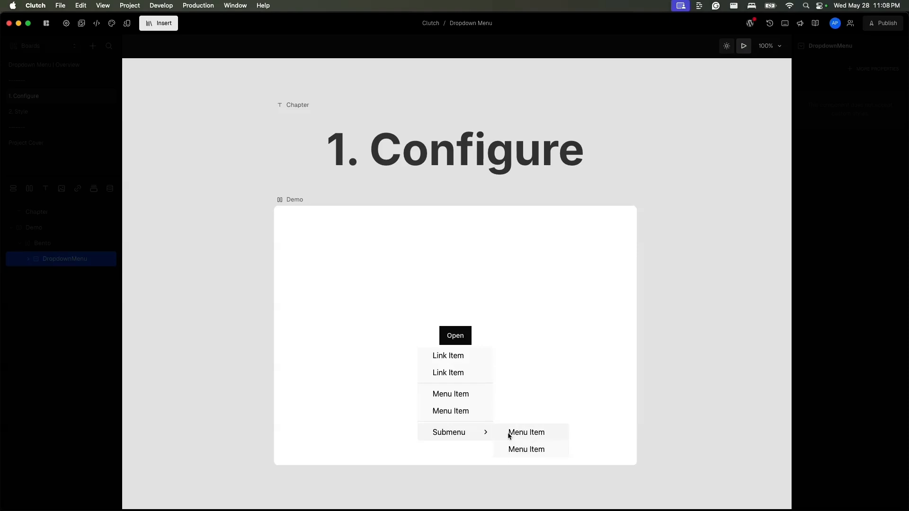
# - Expand the DropdownMenu layer tree to examine its trigger Button and DropdownMenuContent
pyautogui.click(28, 259)
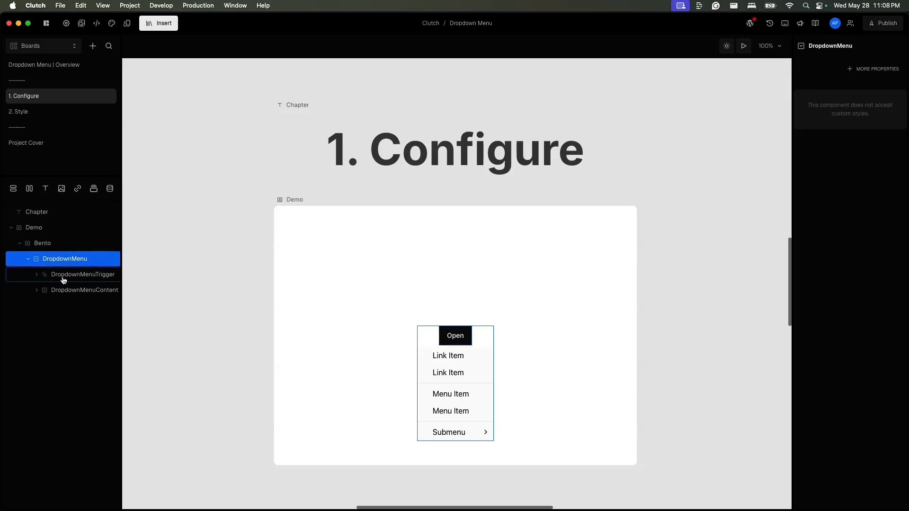
pyautogui.click(37, 276)
pyautogui.click(79, 279)
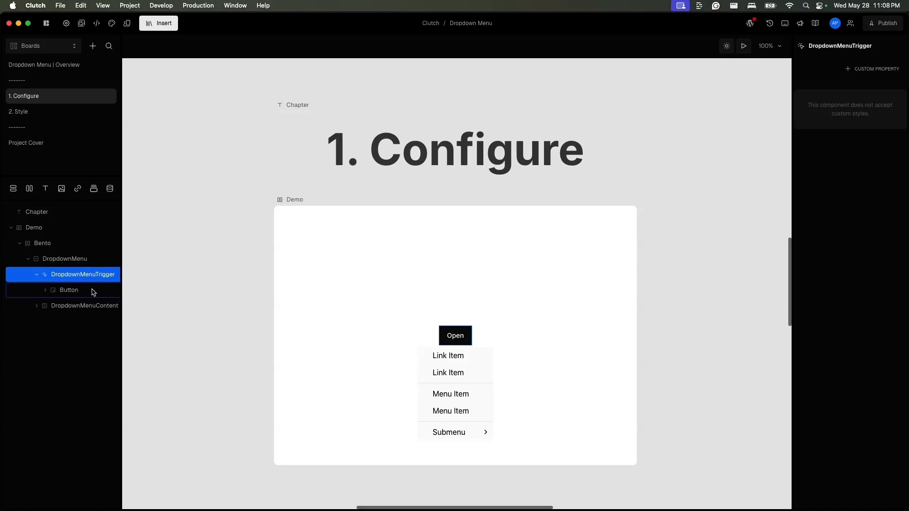
pyautogui.click(92, 292)
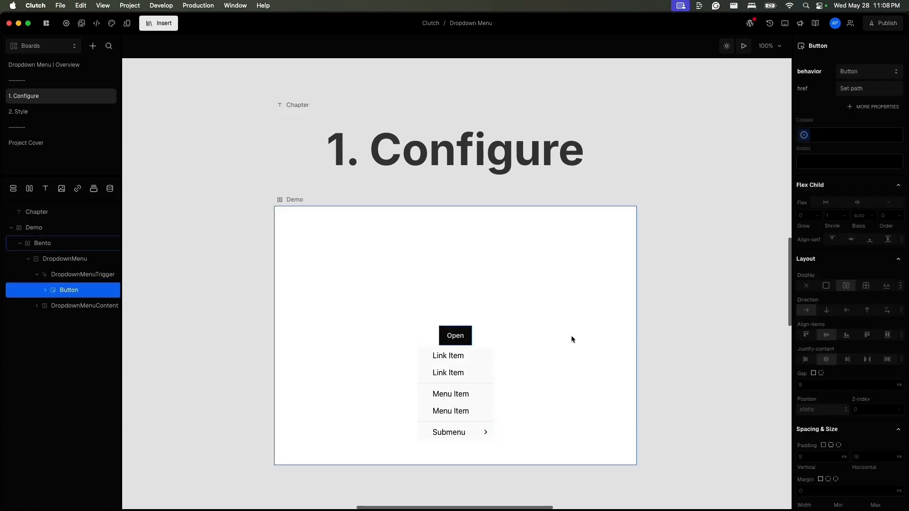
pyautogui.click(37, 306)
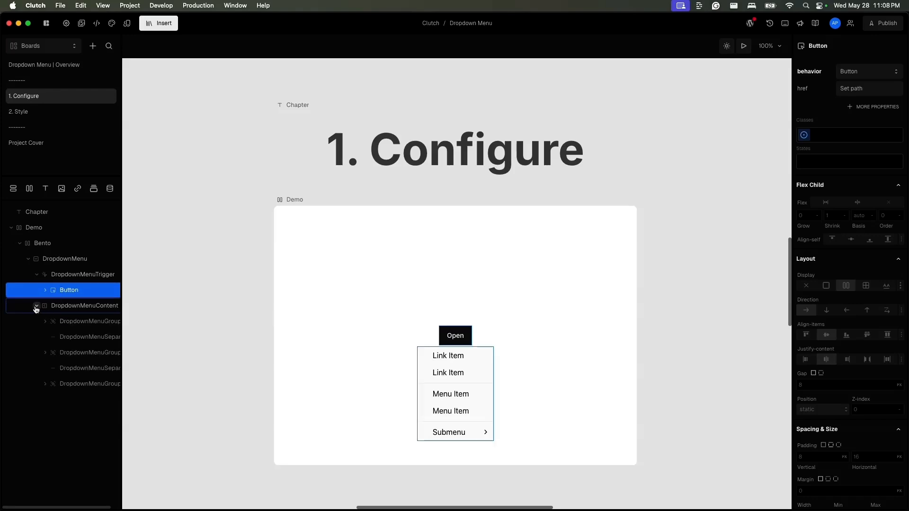
pyautogui.click(77, 308)
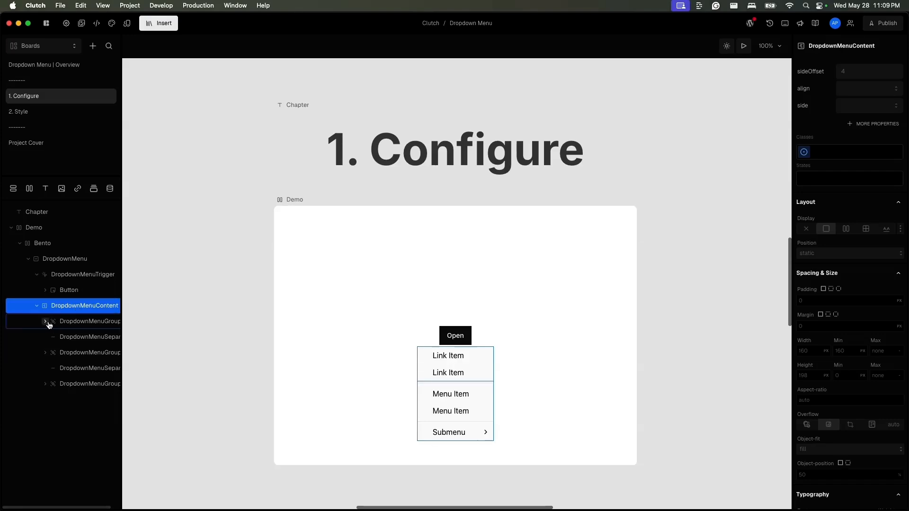
pyautogui.hscroll(3, 47, 325)
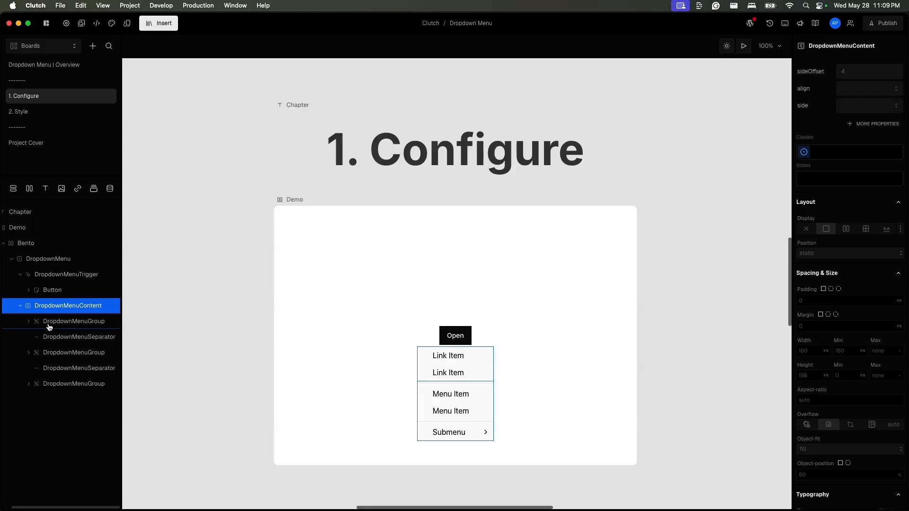
# - Examine the first menu group's link item and the extra properties available for it
pyautogui.click(76, 327)
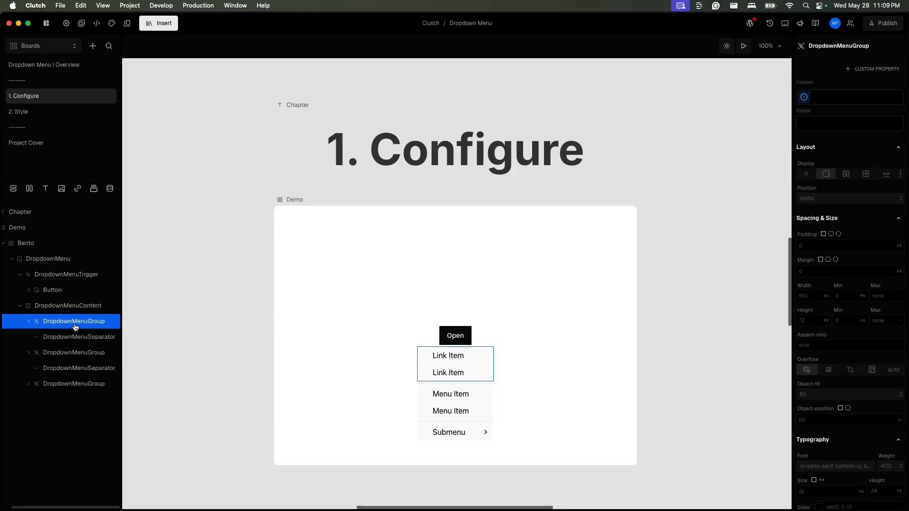
pyautogui.click(29, 322)
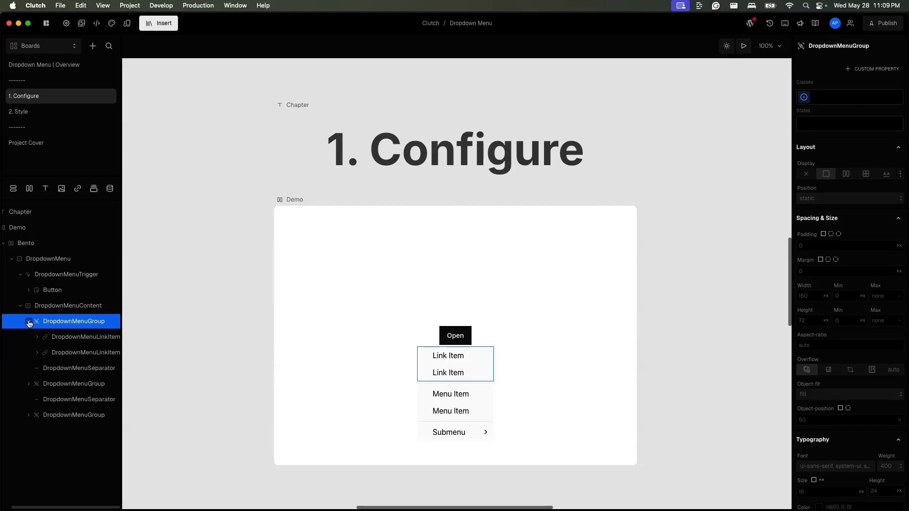
pyautogui.click(29, 321)
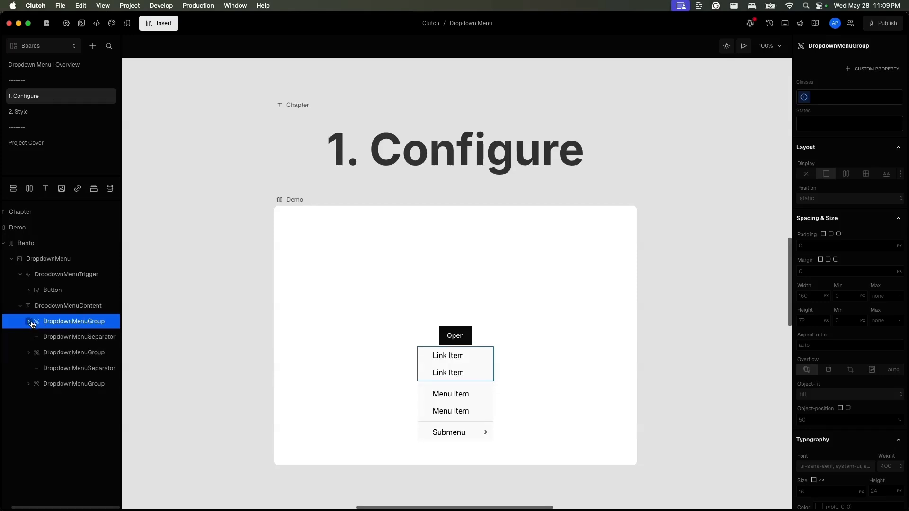
pyautogui.click(29, 322)
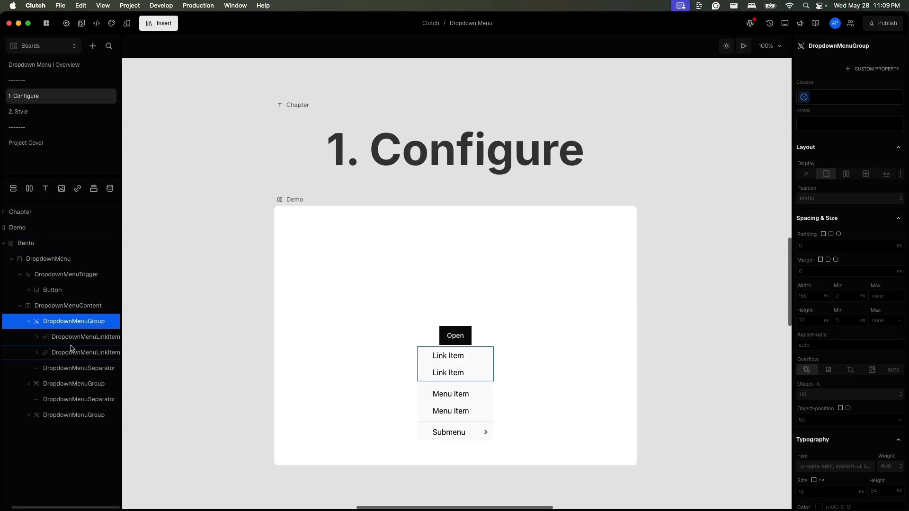
pyautogui.click(109, 342)
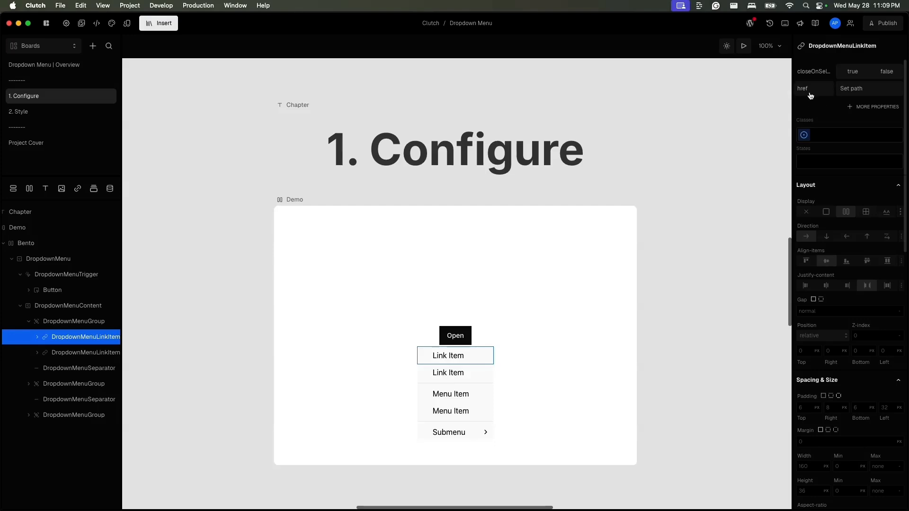
pyautogui.click(850, 108)
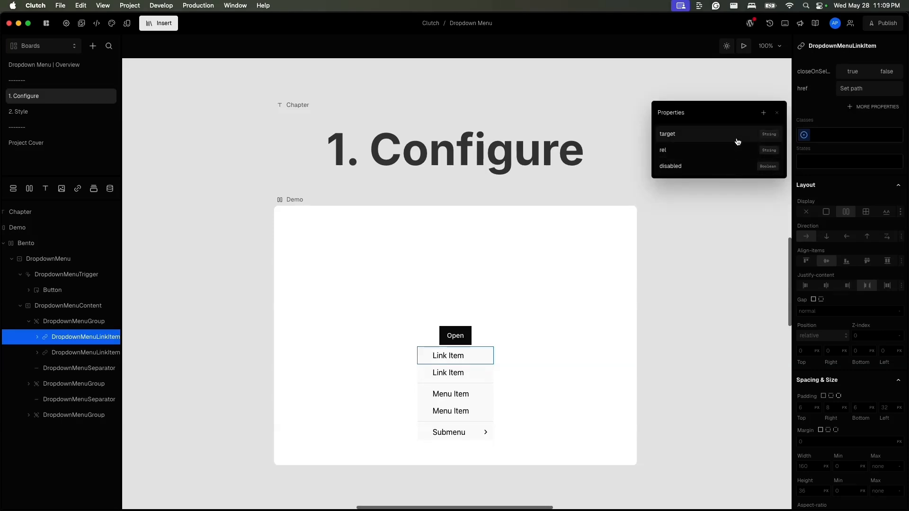
pyautogui.click(816, 118)
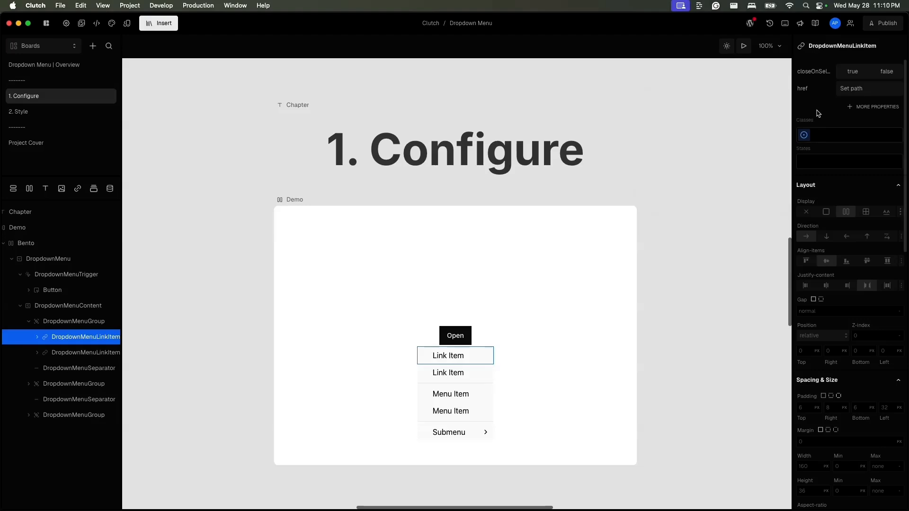
# - Add an onSelect property to the first DropdownMenuItem in the second menu group
pyautogui.click(62, 373)
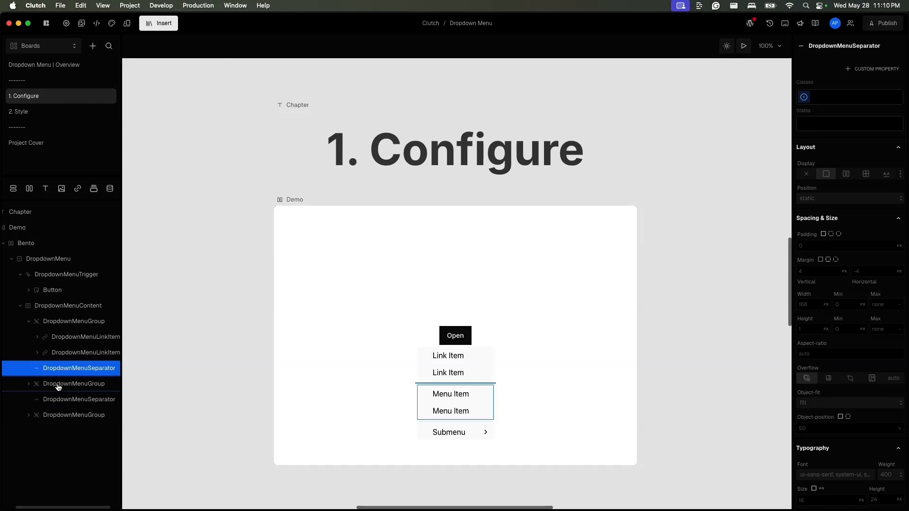
pyautogui.click(56, 384)
pyautogui.click(29, 385)
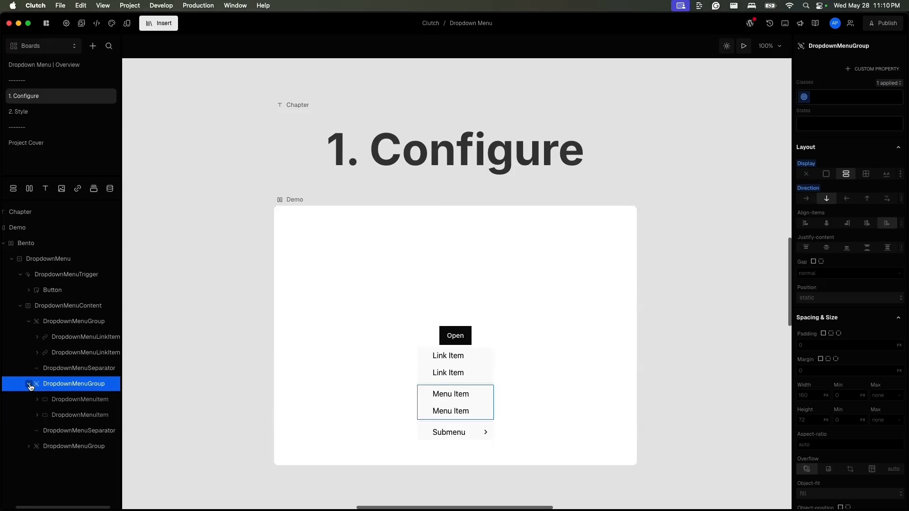
pyautogui.click(87, 404)
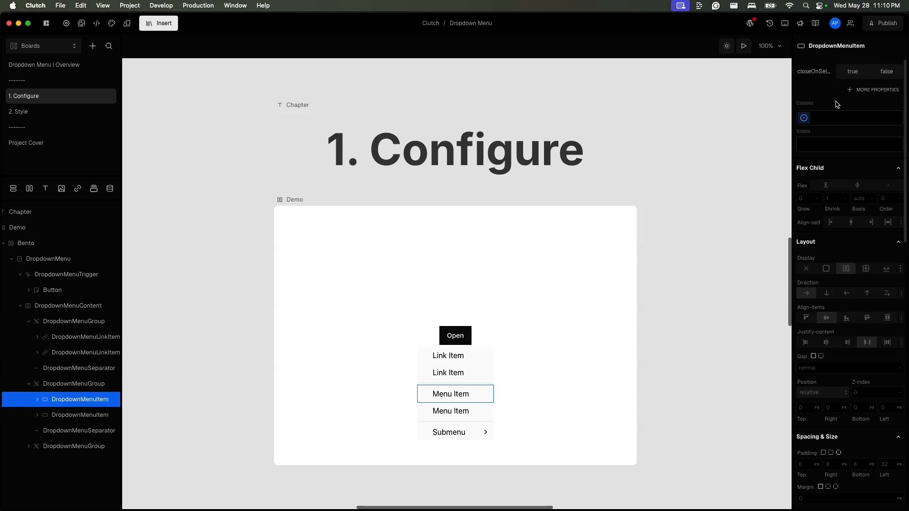
pyautogui.click(873, 90)
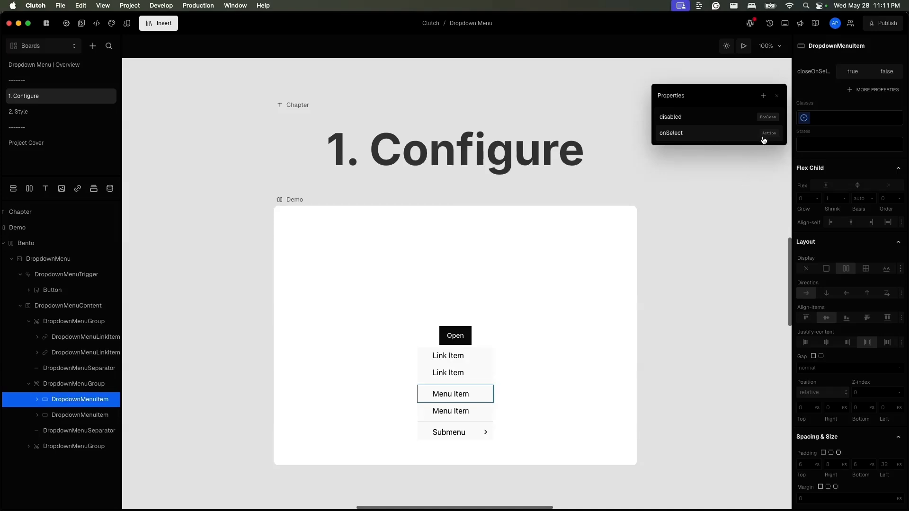
pyautogui.click(744, 136)
pyautogui.click(866, 90)
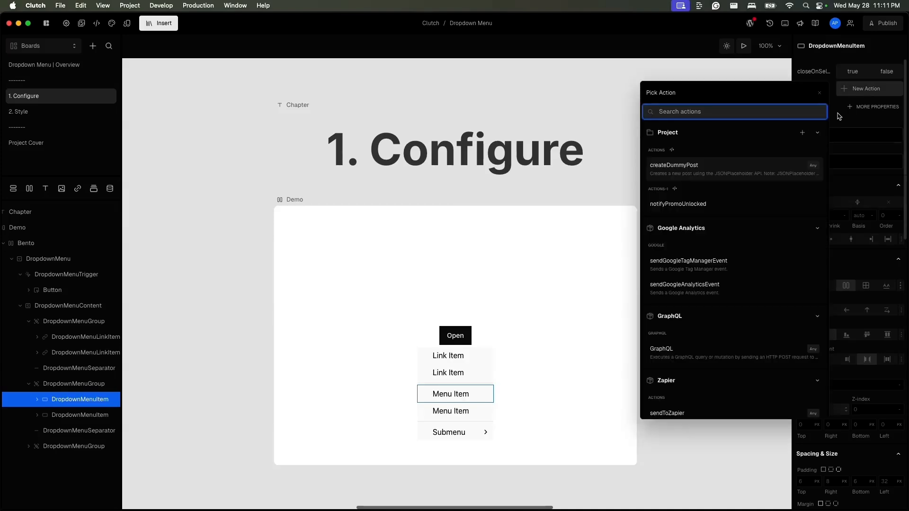
pyautogui.click(617, 144)
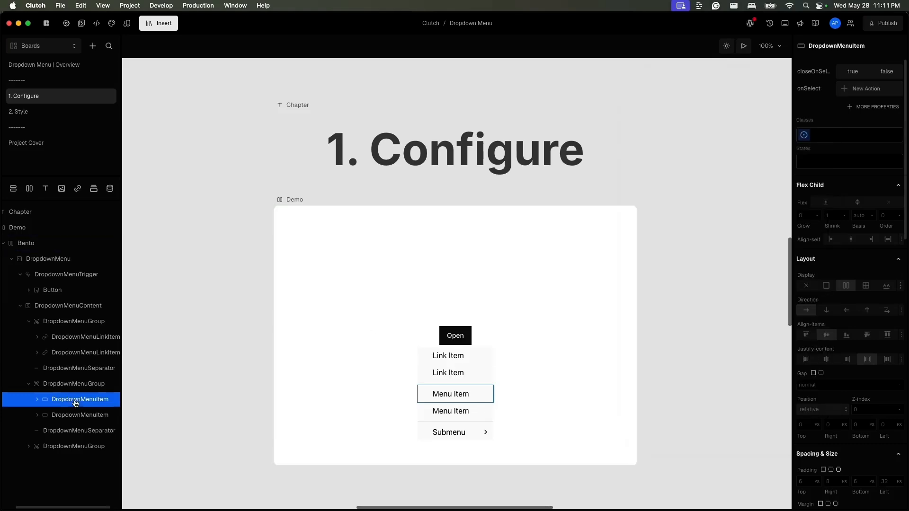
# - Expand the third group's DropdownMenuSub layers to examine its sub-trigger and sub-content items
pyautogui.click(28, 446)
pyautogui.click(45, 464)
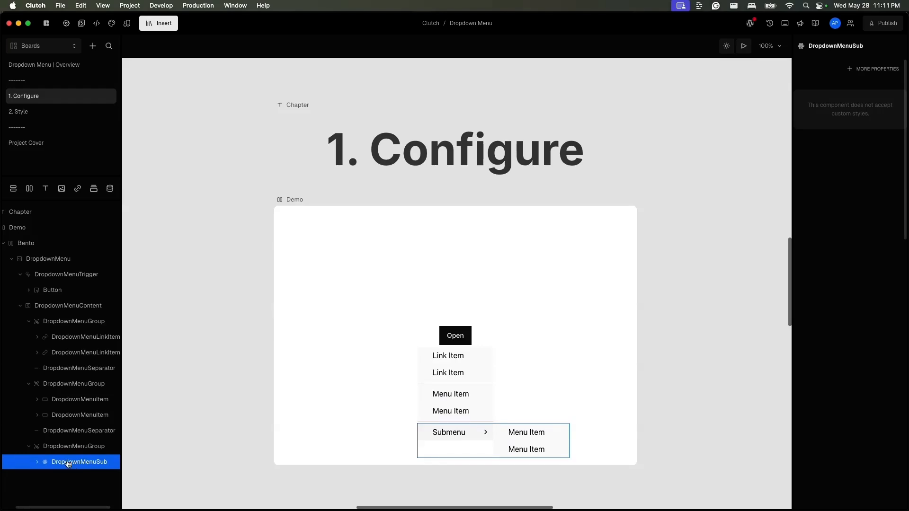
pyautogui.click(37, 463)
pyautogui.scroll(-1, 39, 468)
pyautogui.hscroll(1, 40, 467)
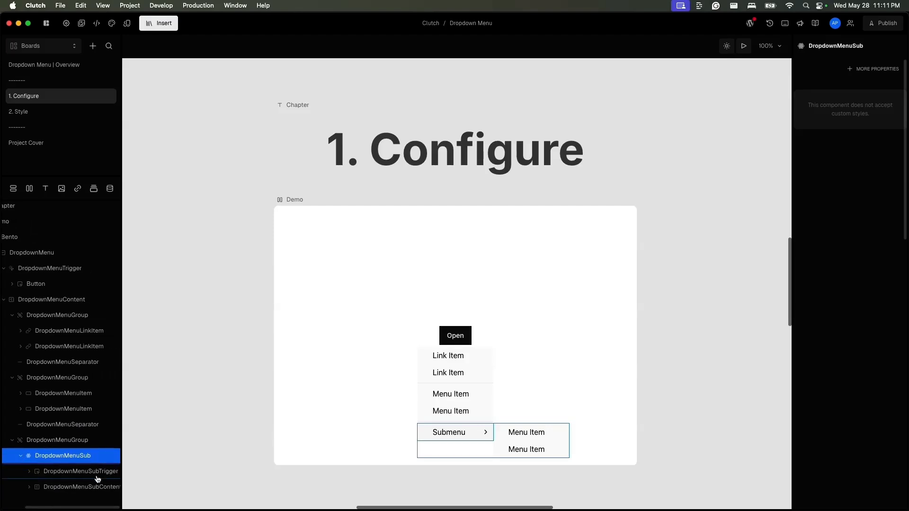
pyautogui.hscroll(2, 99, 490)
pyautogui.click(15, 487)
pyautogui.scroll(-1, 40, 481)
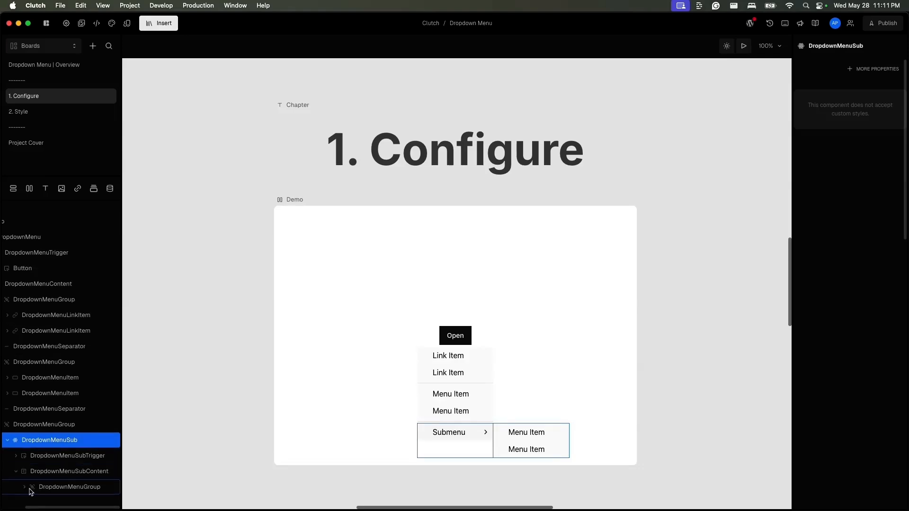
pyautogui.click(24, 487)
pyautogui.scroll(-2, 64, 489)
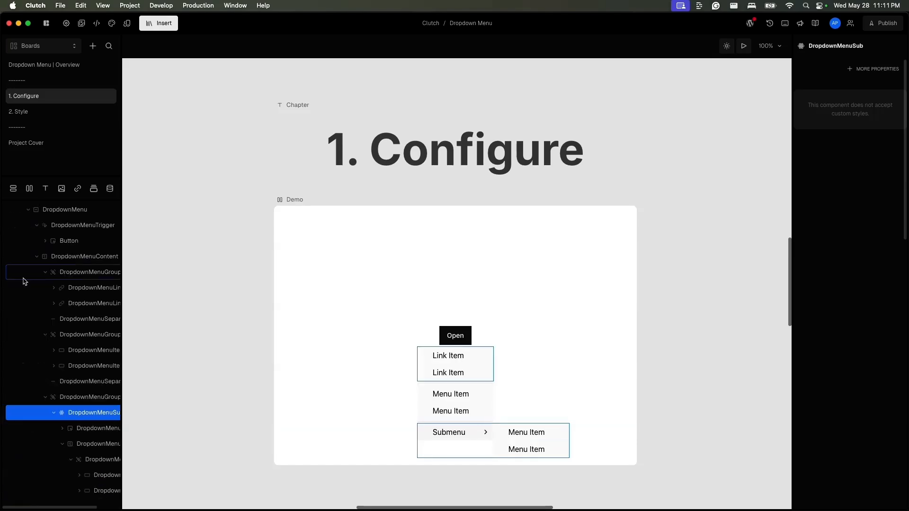
# - Select the DropdownMenu and review the extra properties available for it
pyautogui.hscroll(-2, 60, 332)
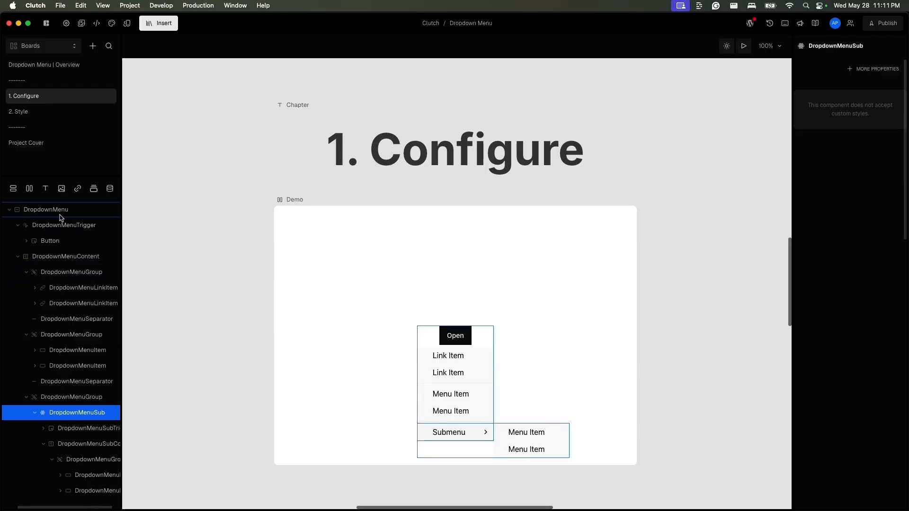
pyautogui.click(60, 214)
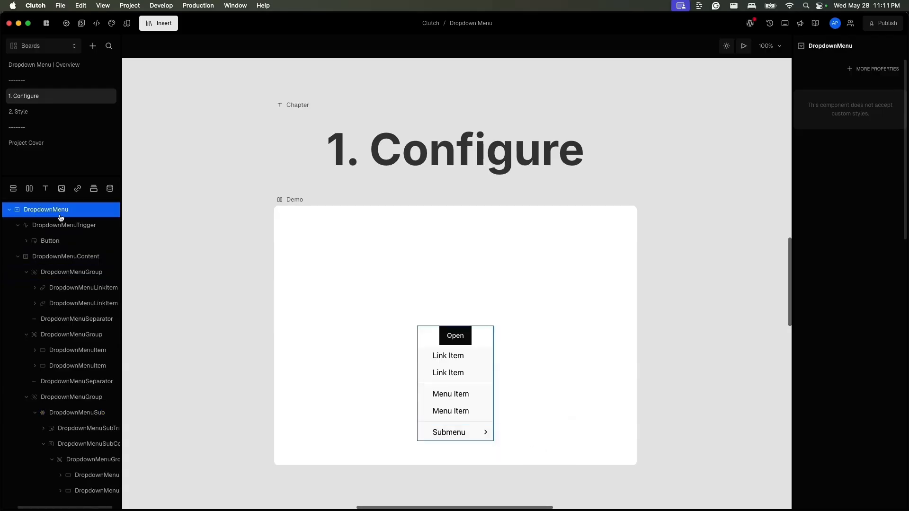
pyautogui.click(877, 69)
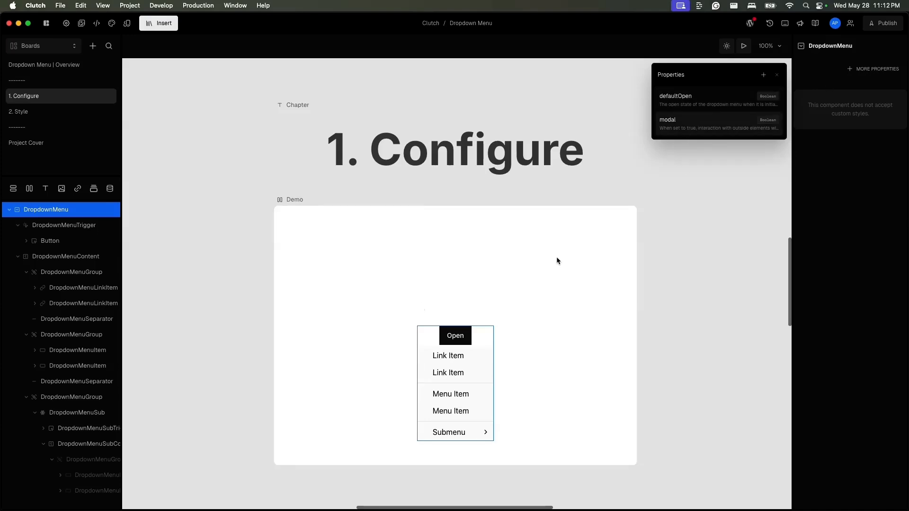
# - Preview the board and open the dropdown menu to test it, then return to editing
pyautogui.click(744, 46)
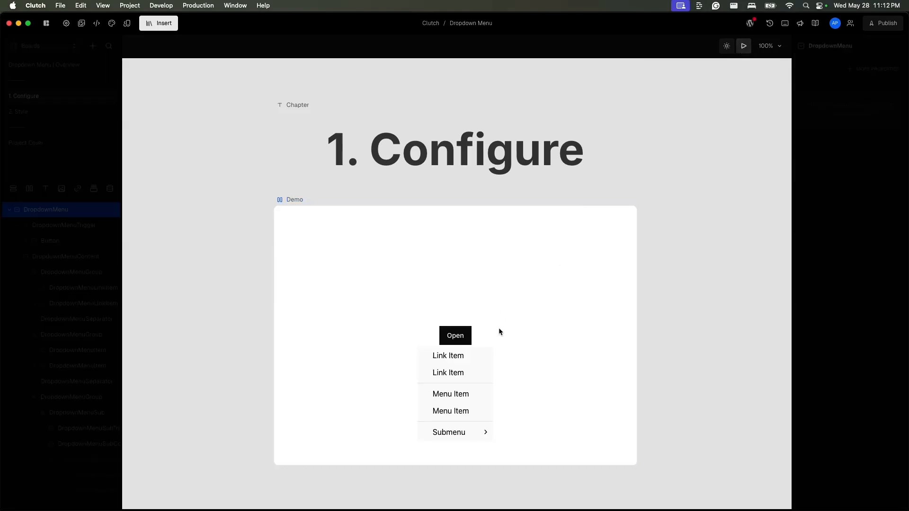
pyautogui.click(331, 349)
pyautogui.click(449, 339)
pyautogui.click(74, 213)
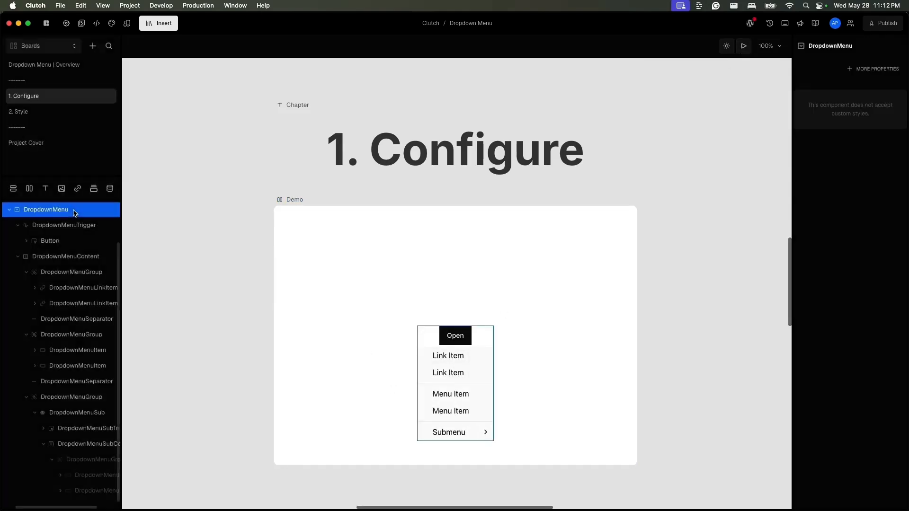
# - Add the modal property to the DropdownMenu and set it to true
pyautogui.click(873, 69)
pyautogui.click(736, 124)
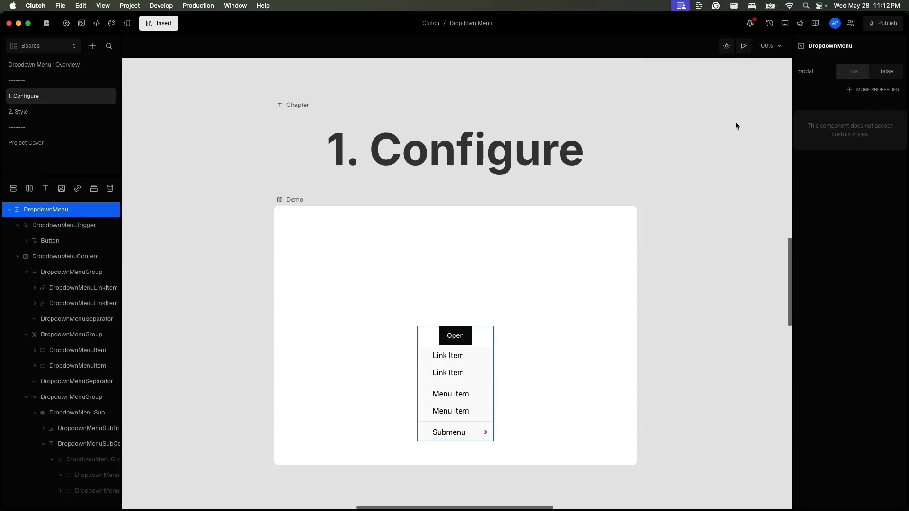
pyautogui.click(805, 71)
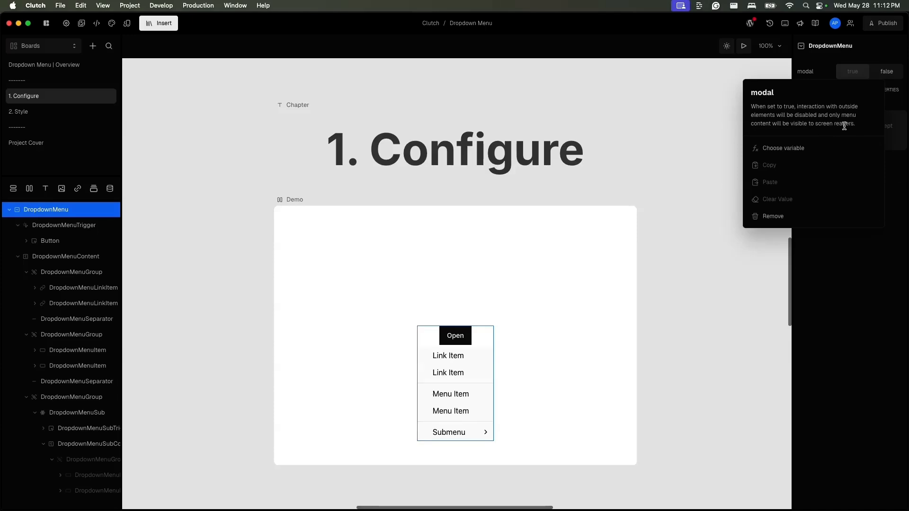
pyautogui.click(856, 73)
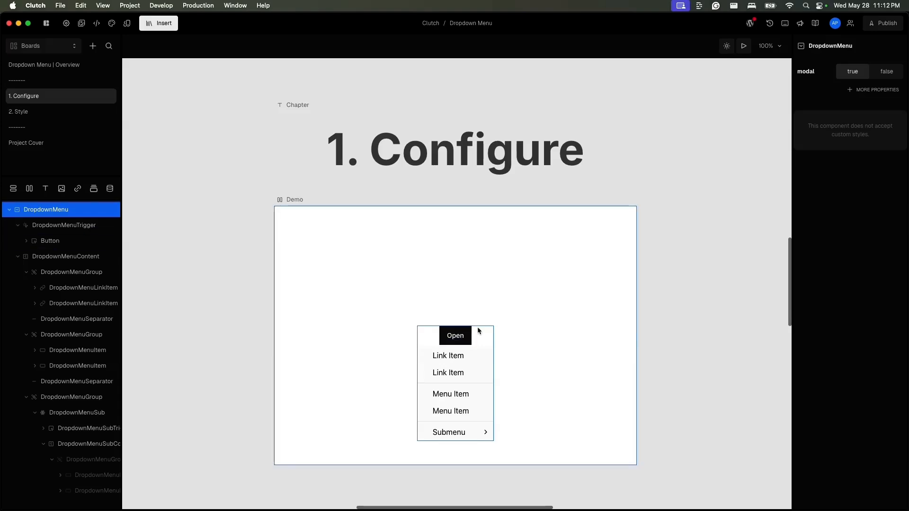
# - Preview the board and test the dropdown menu interactions with modal enabled, then reselect the DropdownMenu
pyautogui.click(744, 46)
pyautogui.click(385, 339)
pyautogui.click(452, 333)
pyautogui.click(345, 378)
pyautogui.click(463, 337)
pyautogui.click(379, 406)
pyautogui.click(449, 343)
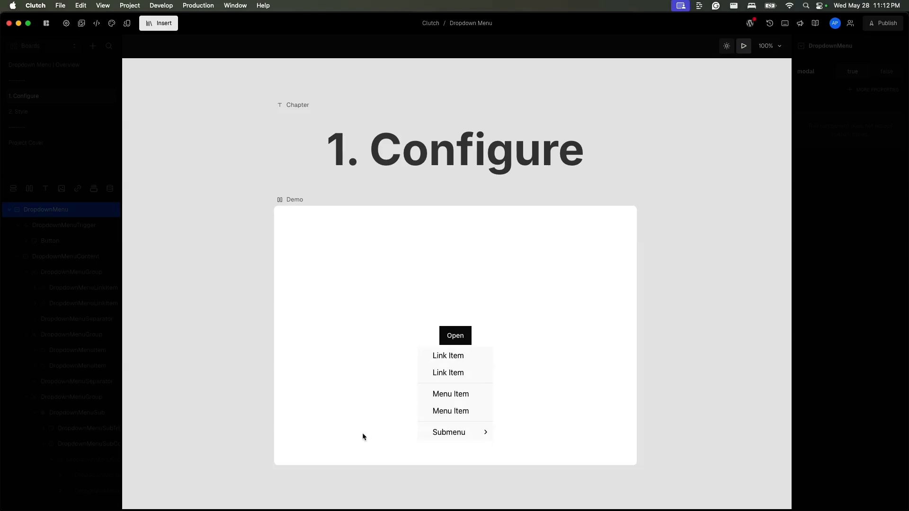
pyautogui.click(64, 225)
pyautogui.click(67, 210)
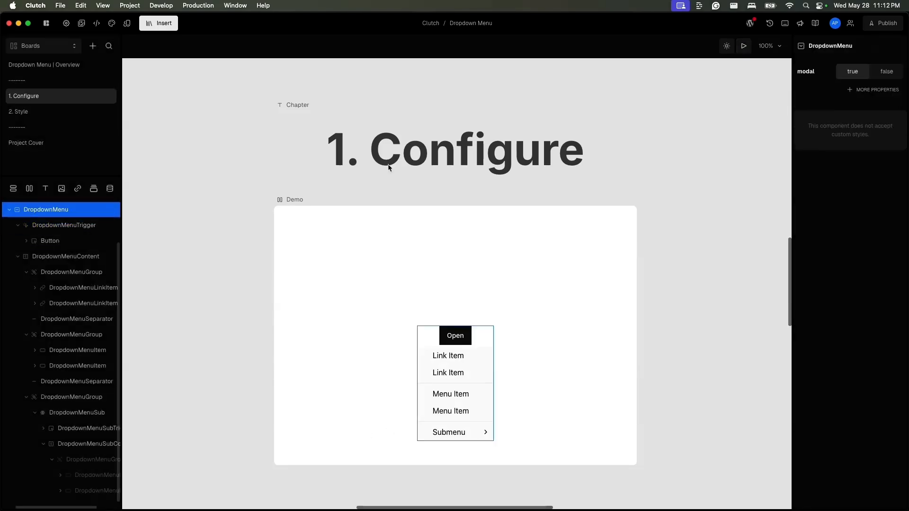
# - Remove the modal property and add the defaultOpen property set to true on the DropdownMenu
pyautogui.click(808, 71)
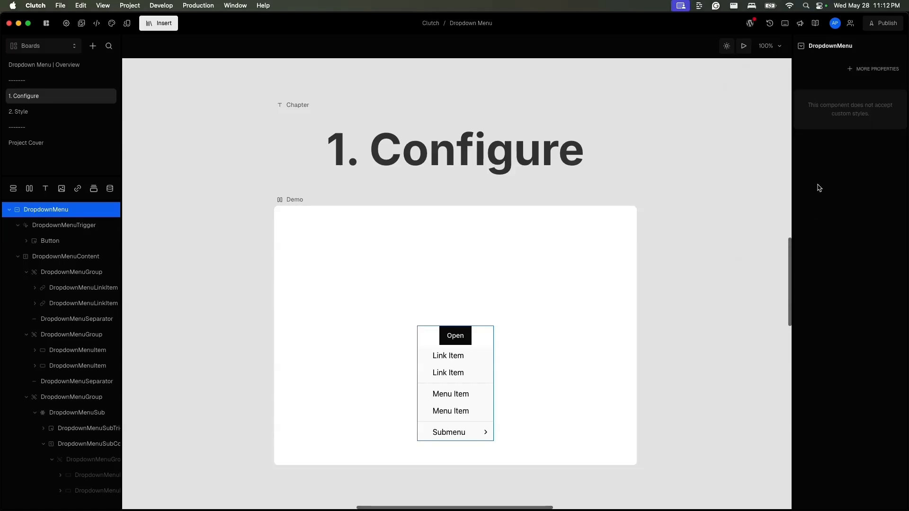
pyautogui.click(876, 69)
pyautogui.click(715, 103)
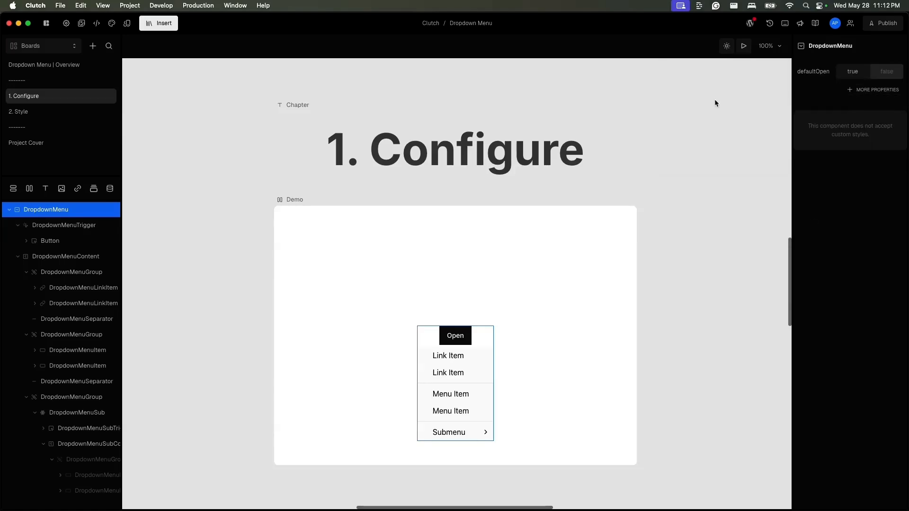
pyautogui.click(853, 76)
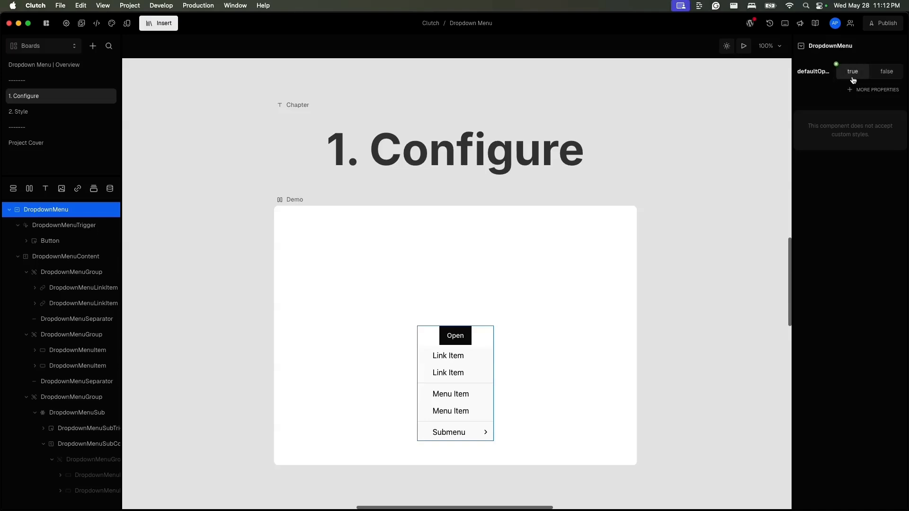
# - Select the Demo box and preview the board with the menu open by default
pyautogui.click(294, 201)
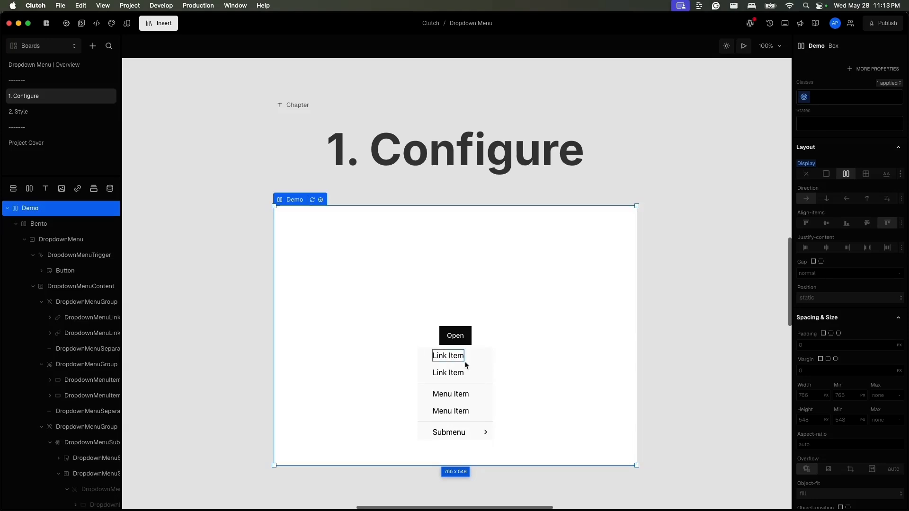
pyautogui.click(744, 46)
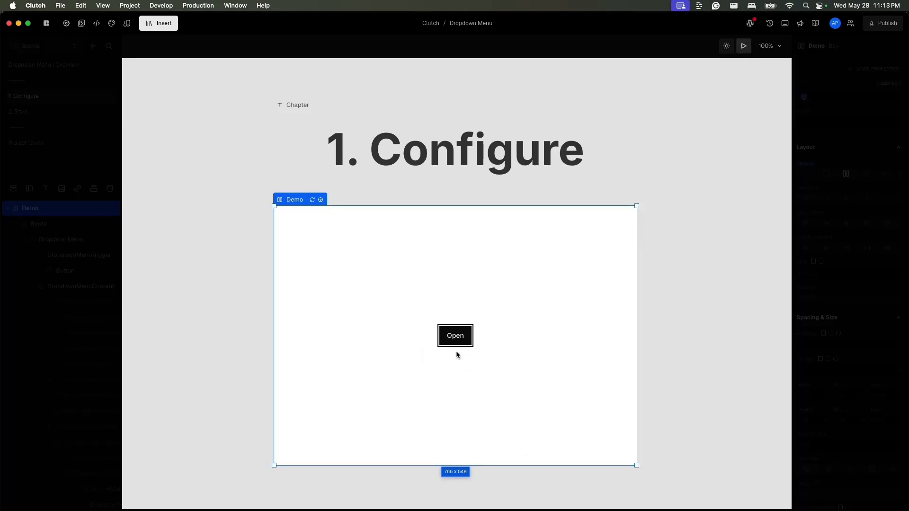
pyautogui.click(744, 45)
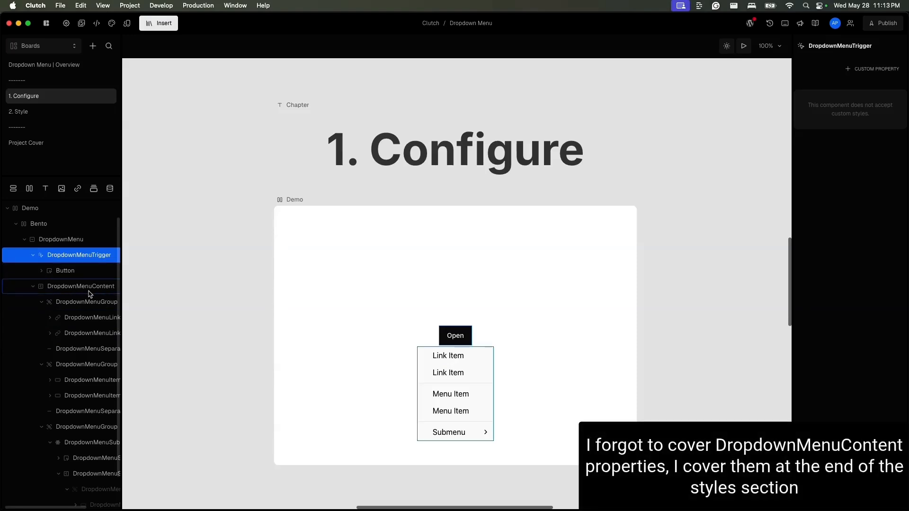
# - Select the DropdownMenuSub layer and review the extra properties available for it
pyautogui.hscroll(3, 87, 322)
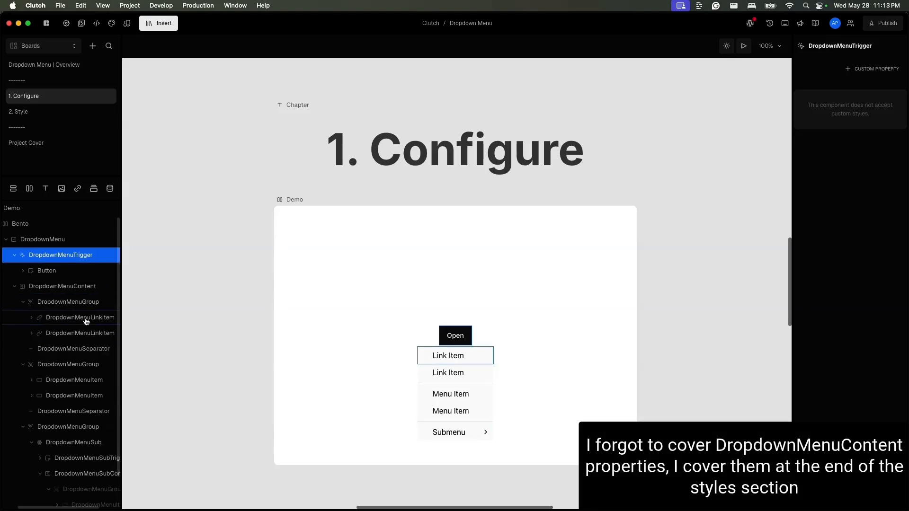
pyautogui.scroll(-3, 87, 322)
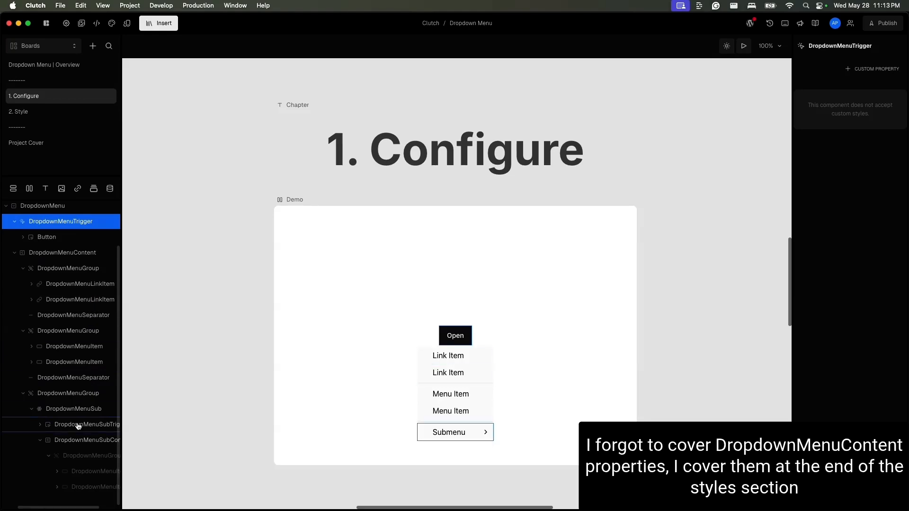
pyautogui.click(88, 413)
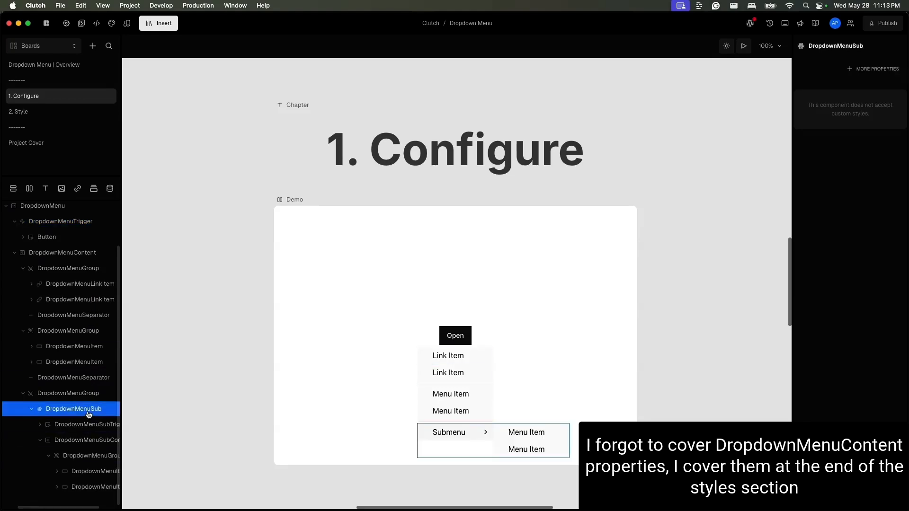
pyautogui.click(880, 70)
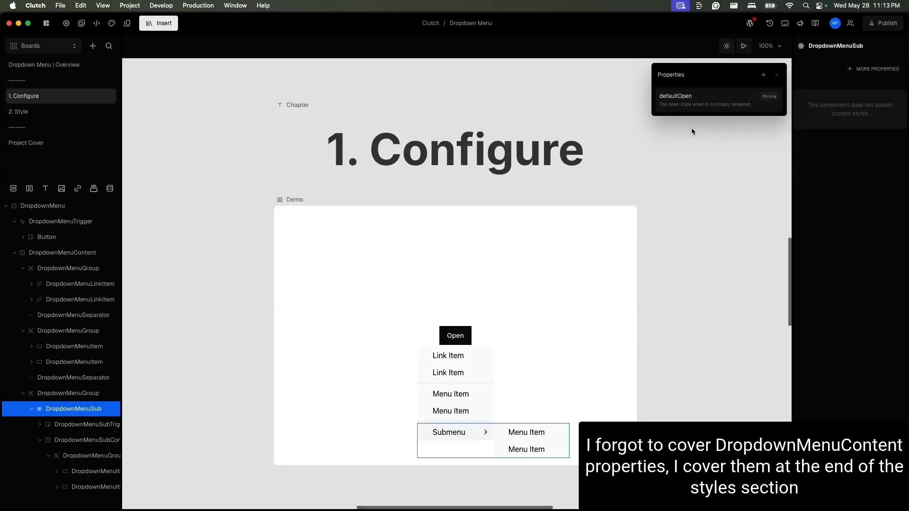
pyautogui.click(394, 418)
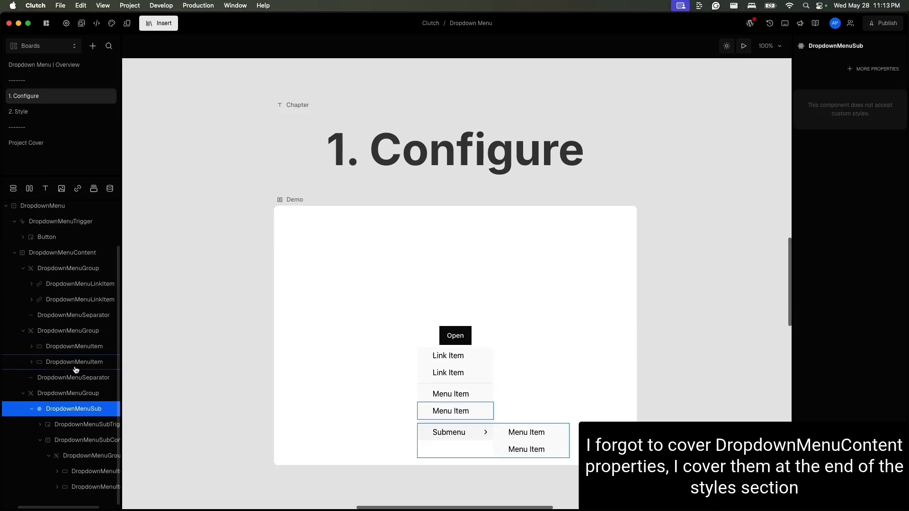
# - Search the insert panel for "drop" and browse the available DropdownMenu parts
pyautogui.click(169, 29)
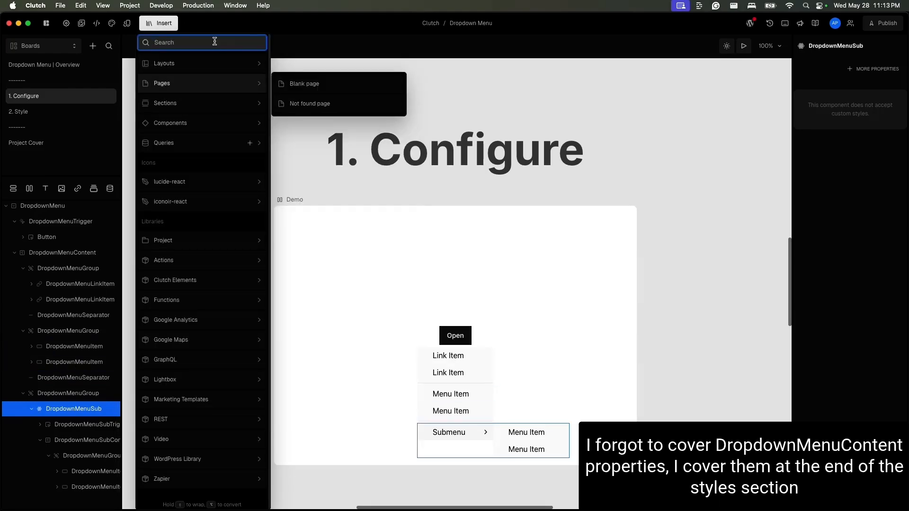
pyautogui.write('drop')
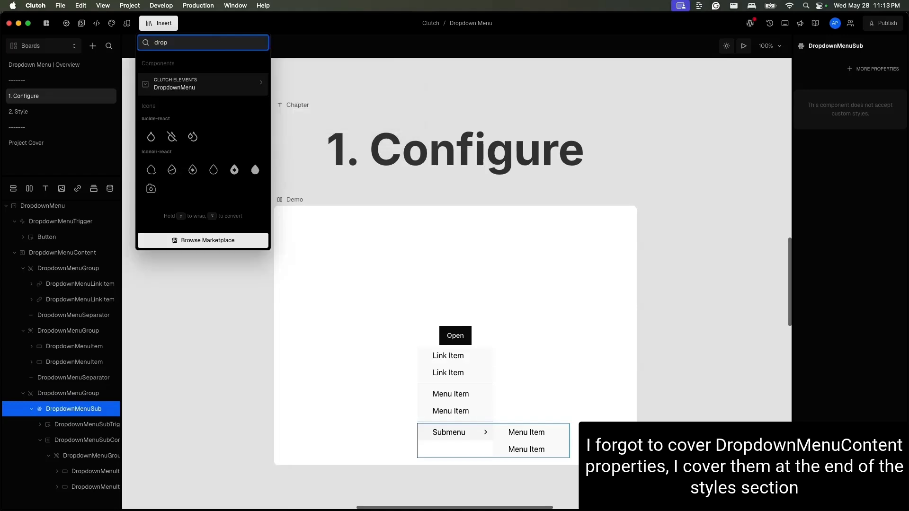
pyautogui.moveTo(264, 97)
pyautogui.scroll(1, 348, 174)
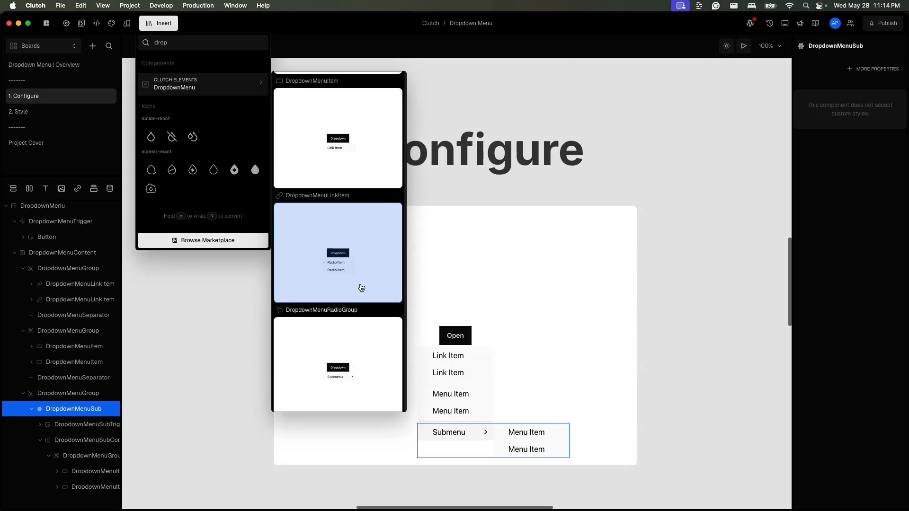
pyautogui.click(227, 286)
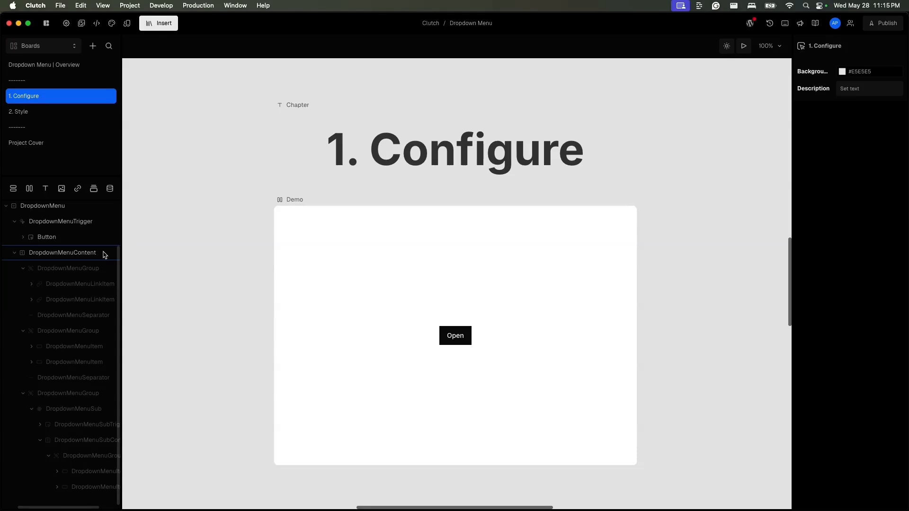
# - Duplicate the Demo box and place the copy to the right of the original
pyautogui.scroll(2, 92, 215)
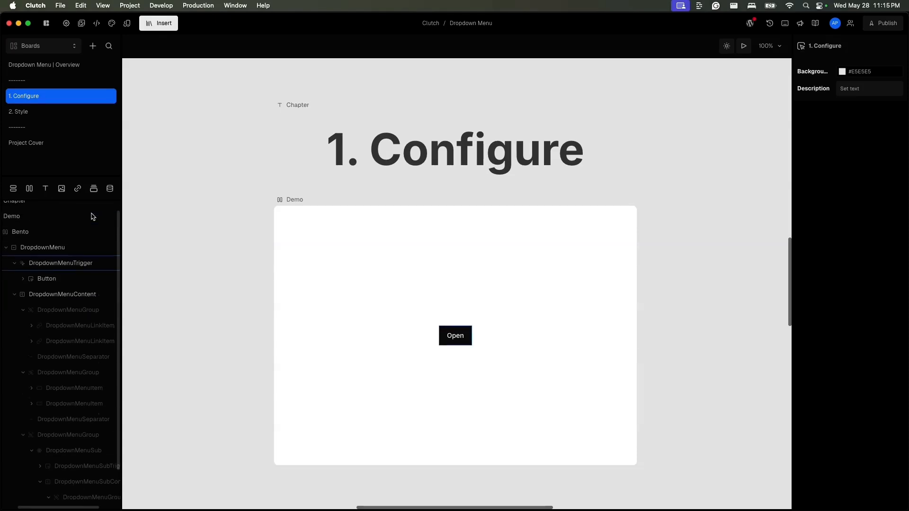
pyautogui.click(58, 235)
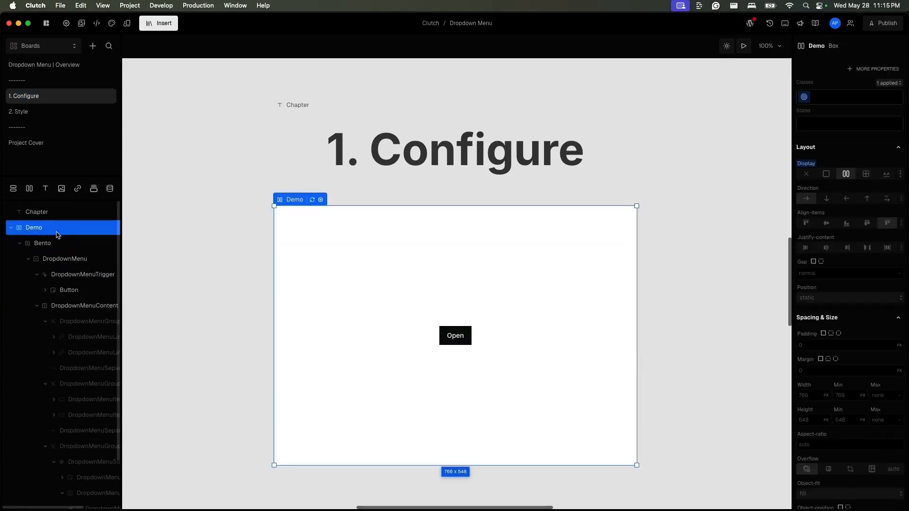
pyautogui.press('super+d')
pyautogui.hscroll(6, 517, 286)
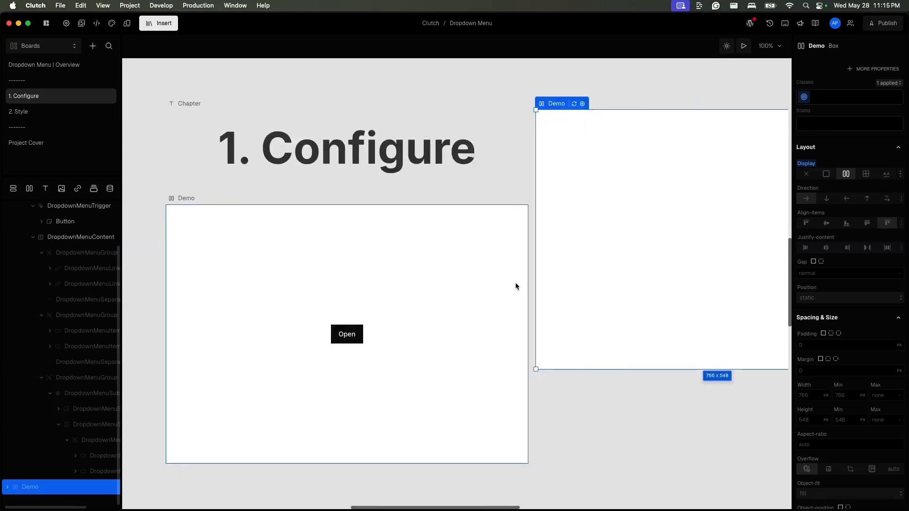
pyautogui.moveTo(360, 103); pyautogui.dragTo(341, 195)
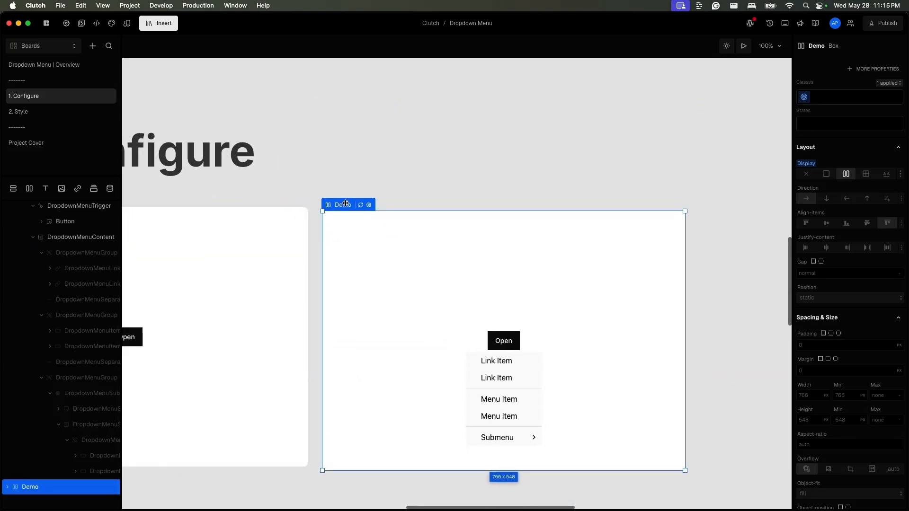
# - Delete the DropdownMenu from the original Demo box's Bento
pyautogui.scroll(5, 63, 406)
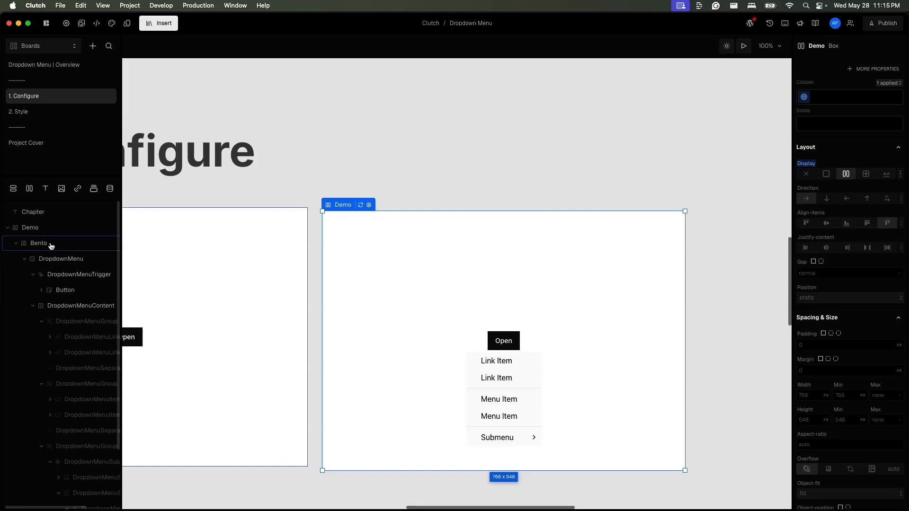
pyautogui.click(51, 244)
pyautogui.click(53, 264)
pyautogui.press('Delete')
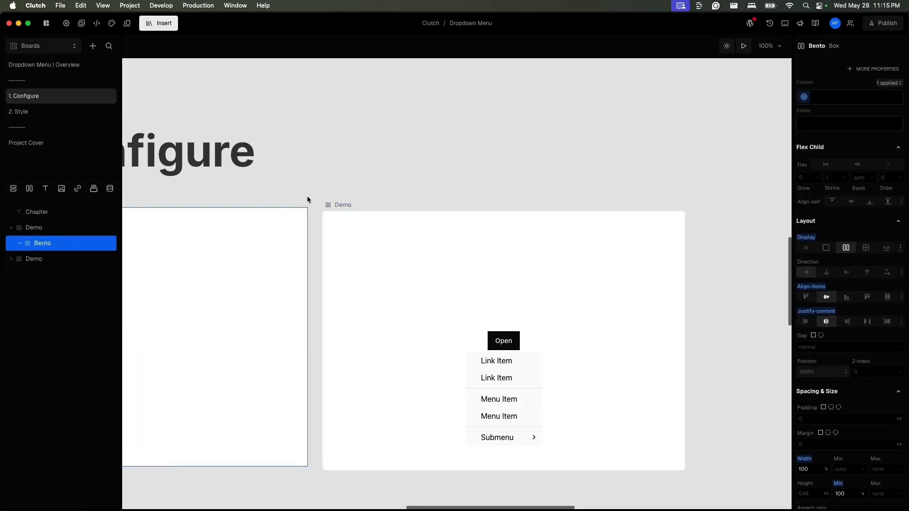
pyautogui.hscroll(-5, 307, 195)
pyautogui.hscroll(-4, 308, 200)
pyautogui.scroll(1, 308, 199)
pyautogui.hscroll(2, 308, 200)
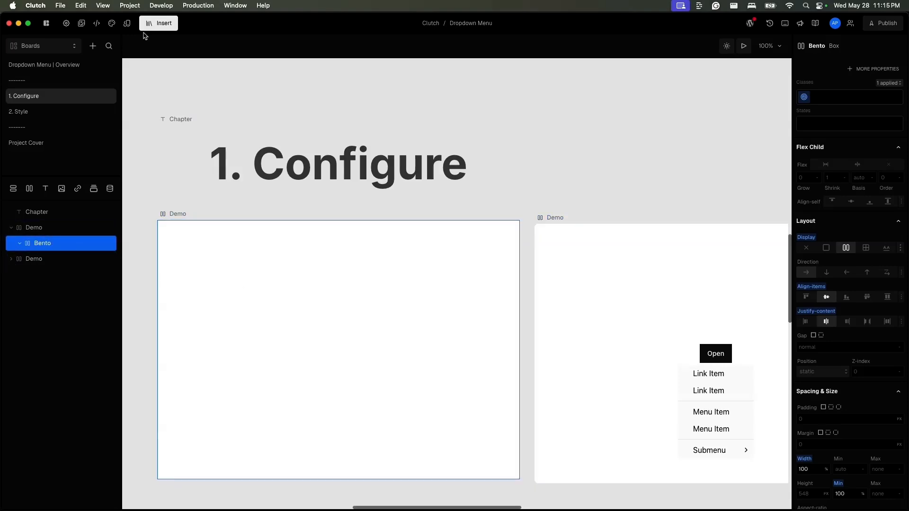
pyautogui.hscroll(2, 591, 218)
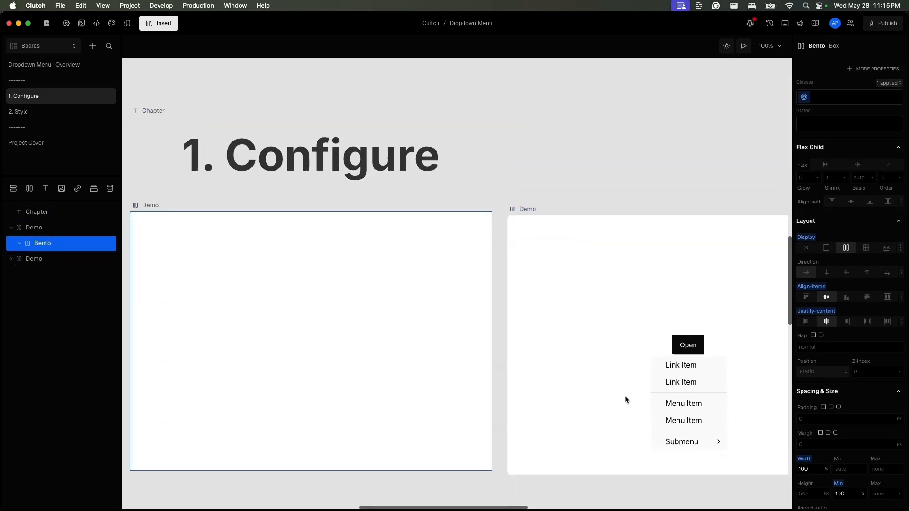
pyautogui.scroll(1, 382, 212)
pyautogui.hscroll(-1, 382, 211)
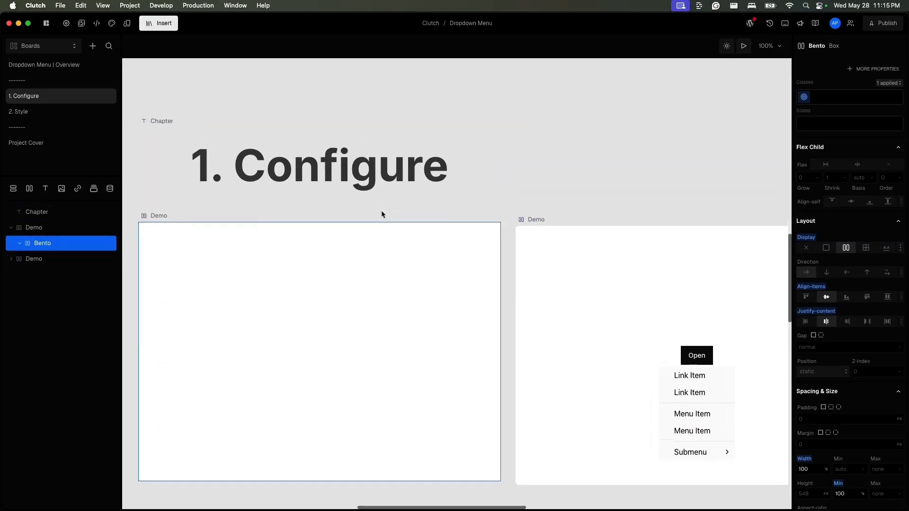
# - Insert a Mobile Menu component from the DropdownMenu parts into the original Demo box's Bento
pyautogui.click(173, 30)
pyautogui.write('drop')
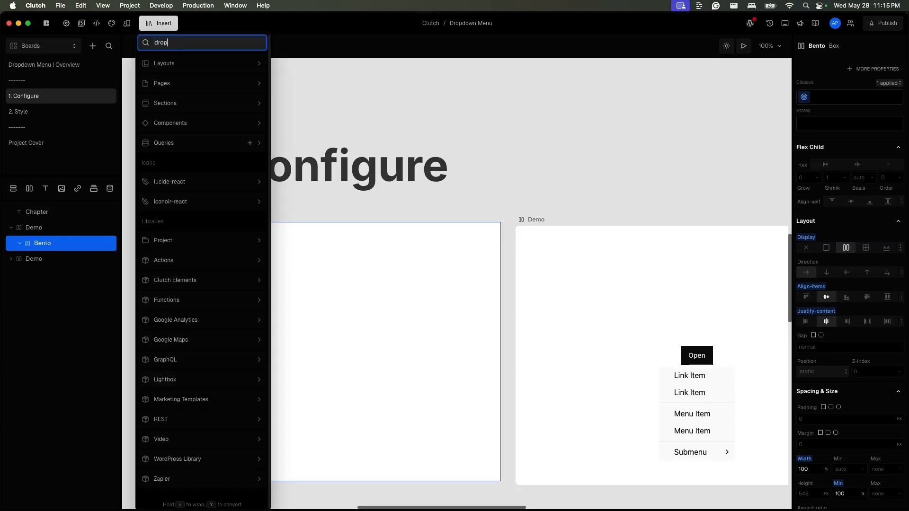
pyautogui.moveTo(213, 82)
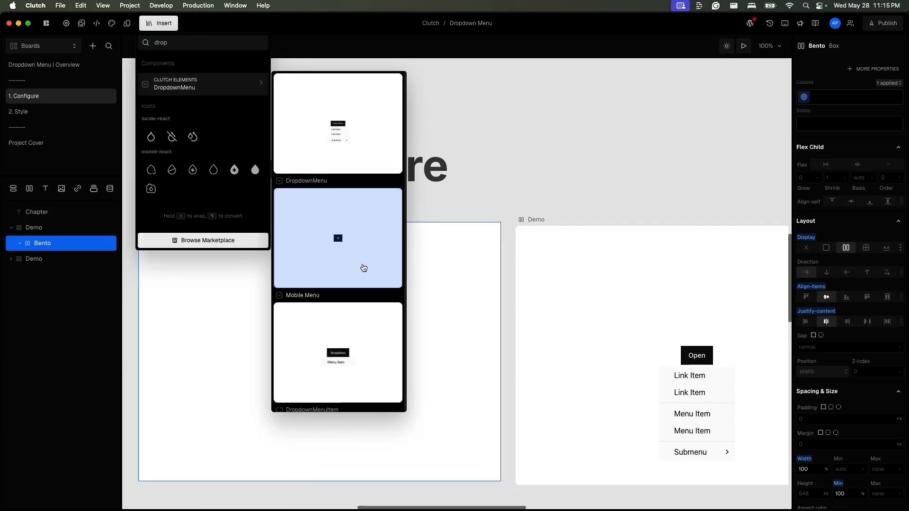
pyautogui.click(364, 268)
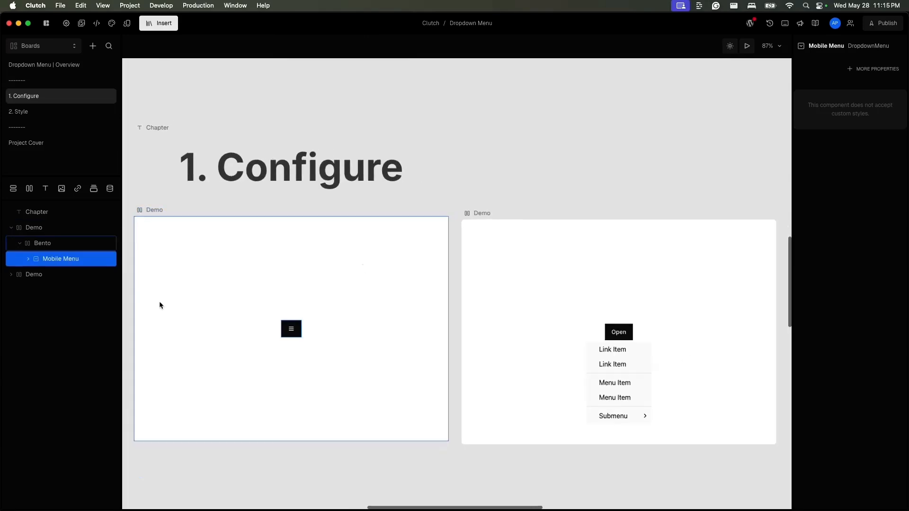
# - Preview the mobile menu, opening it and toggling the Collapsible Links section several times
pyautogui.click(748, 46)
pyautogui.click(288, 336)
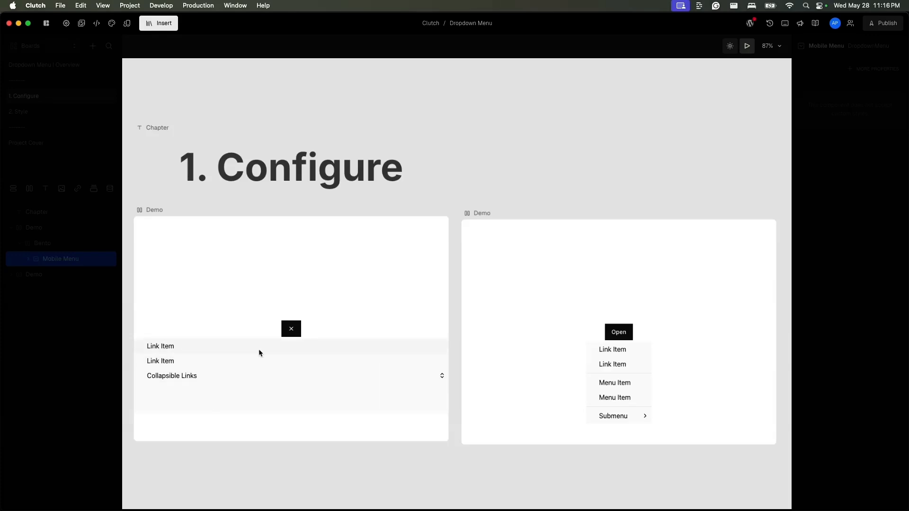
pyautogui.click(271, 376)
pyautogui.click(270, 376)
pyautogui.click(270, 377)
pyautogui.click(271, 377)
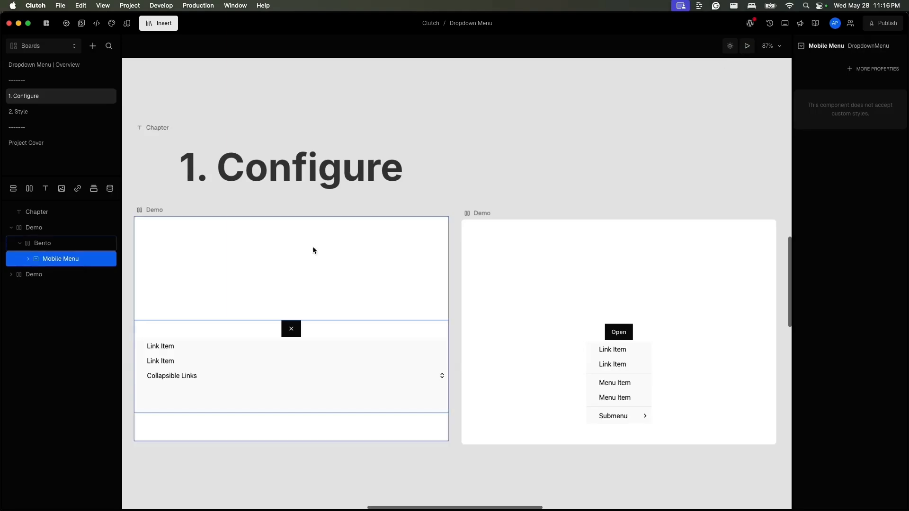
# - Expand the Mobile Menu layers and select the Collapsible Links trigger item to inspect its properties
pyautogui.click(28, 260)
pyautogui.click(37, 290)
pyautogui.click(45, 307)
pyautogui.hscroll(1, 44, 309)
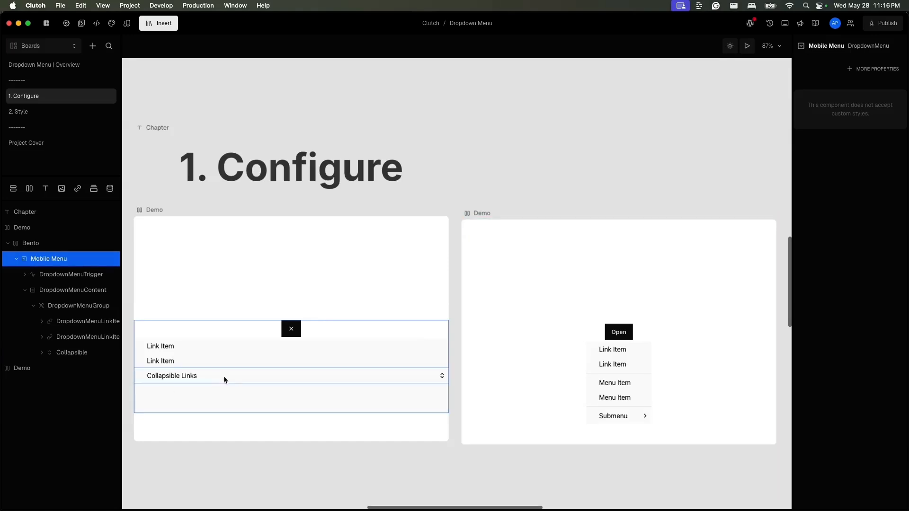
pyautogui.click(315, 379)
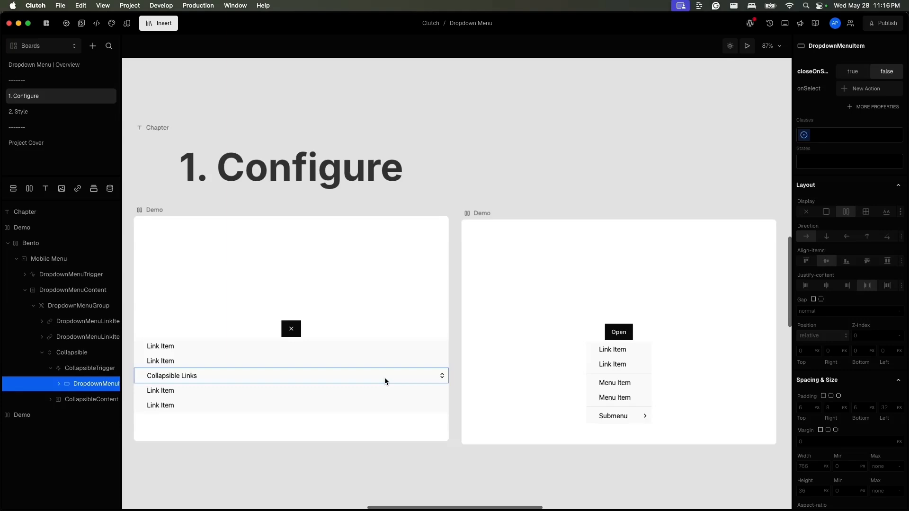
# - Preview the mobile menu again, opening and closing it and expanding its collapsible links
pyautogui.click(747, 45)
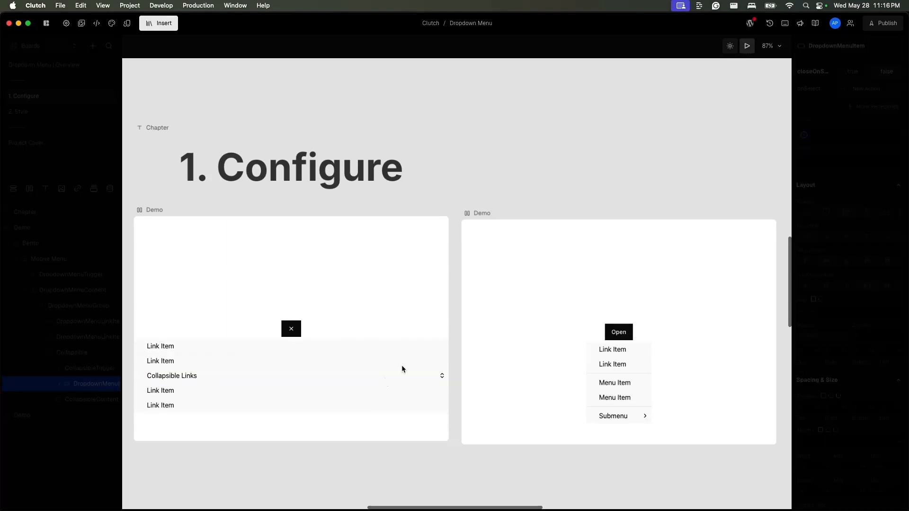
pyautogui.click(402, 365)
pyautogui.click(292, 329)
pyautogui.click(291, 361)
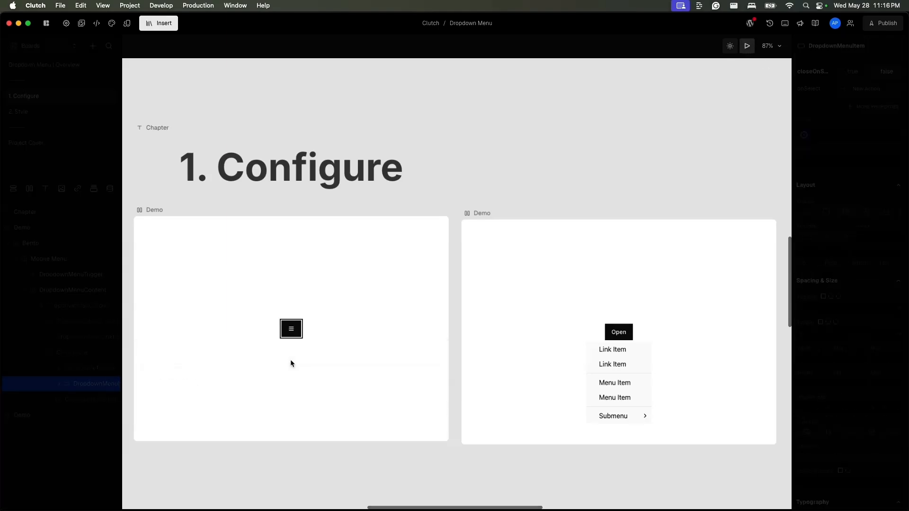
pyautogui.click(288, 335)
pyautogui.click(272, 381)
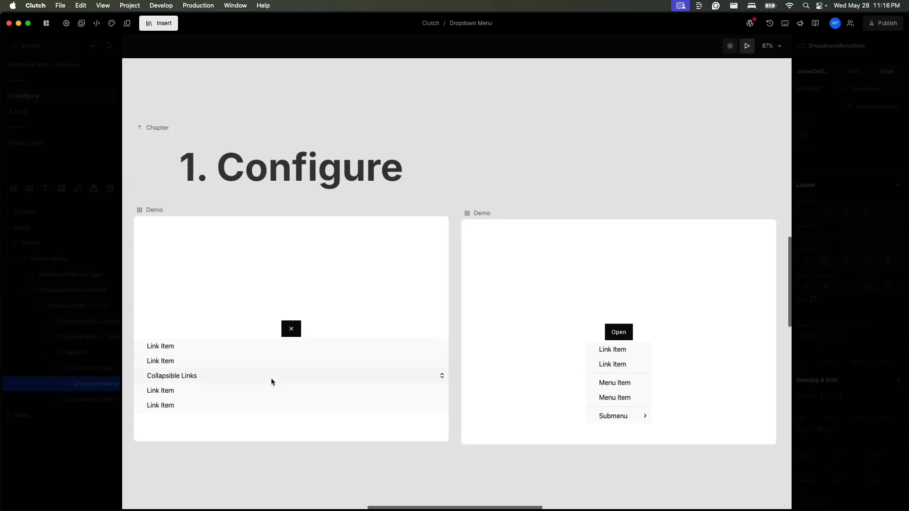
pyautogui.click(297, 335)
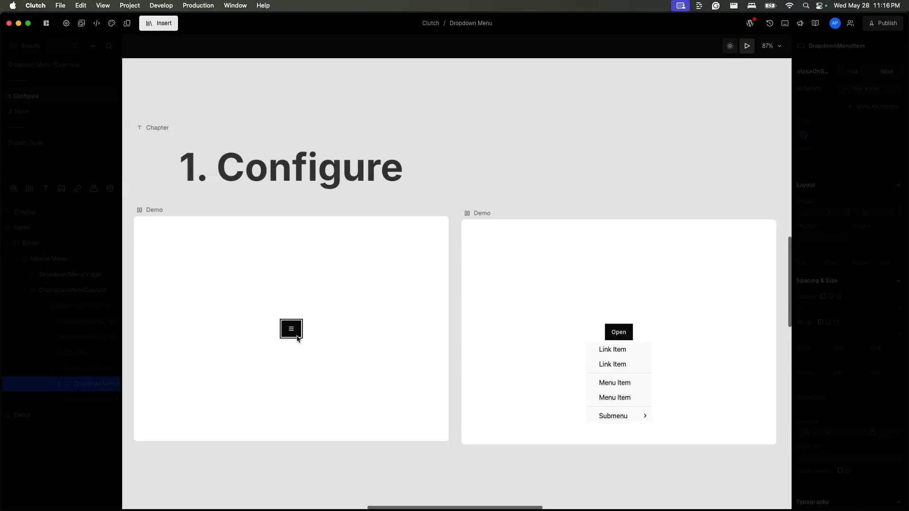
pyautogui.click(298, 339)
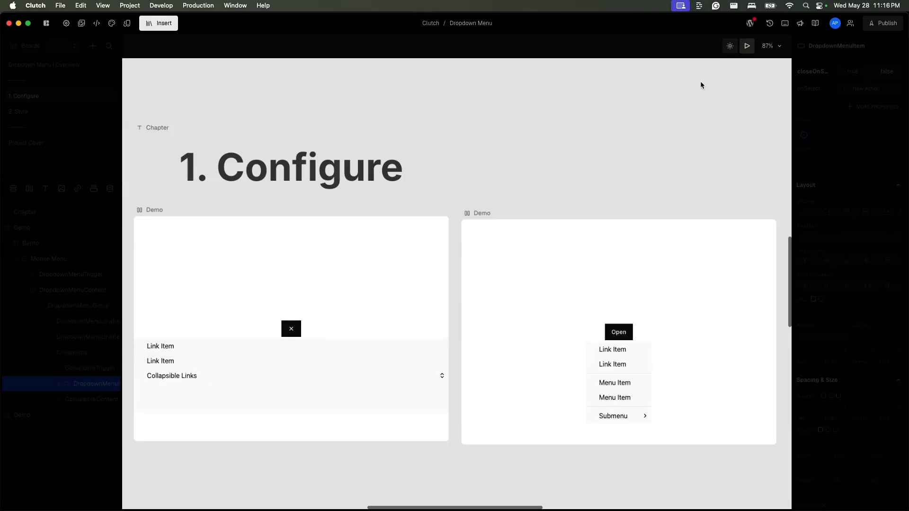
pyautogui.click(748, 46)
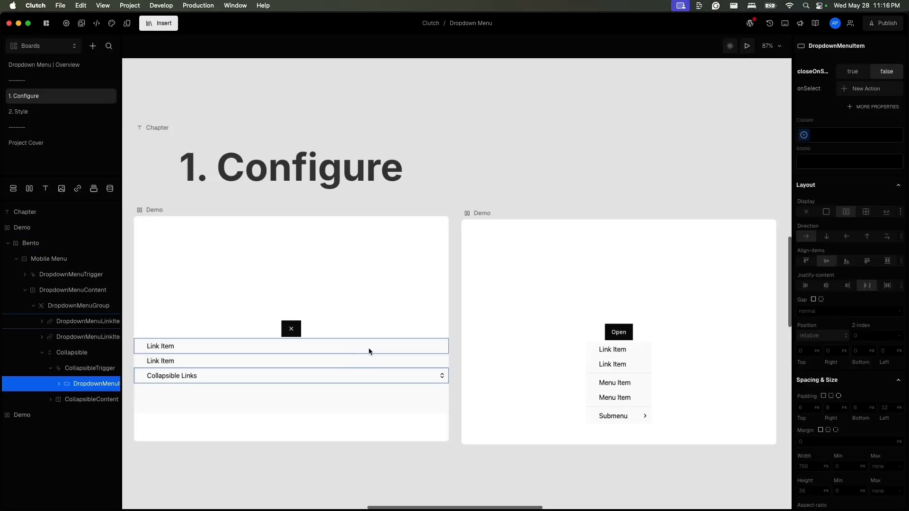
# - Select the mobile menu's DropdownMenuContent and set its height to 100 vh
pyautogui.click(400, 345)
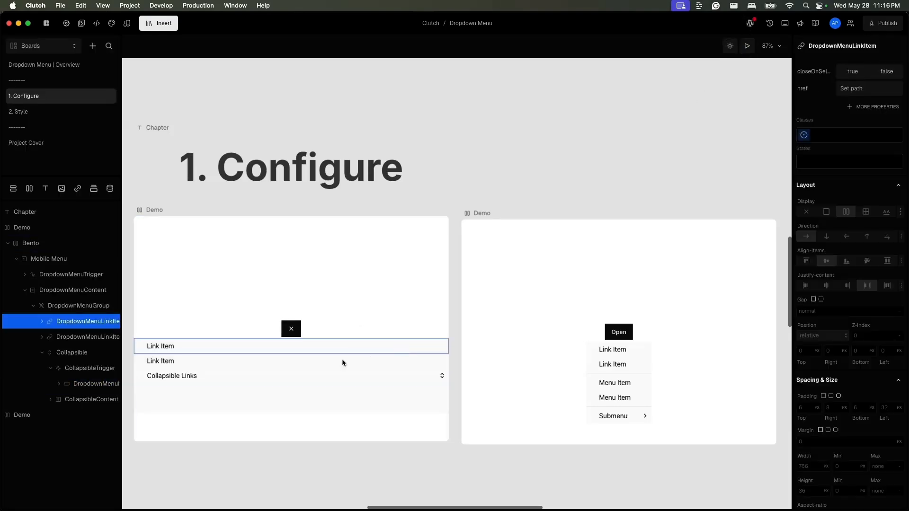
pyautogui.click(99, 306)
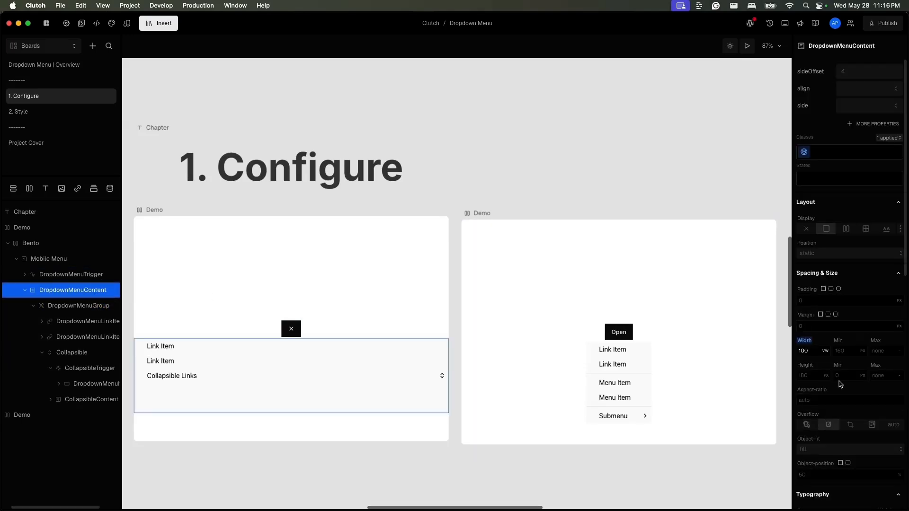
pyautogui.click(823, 354)
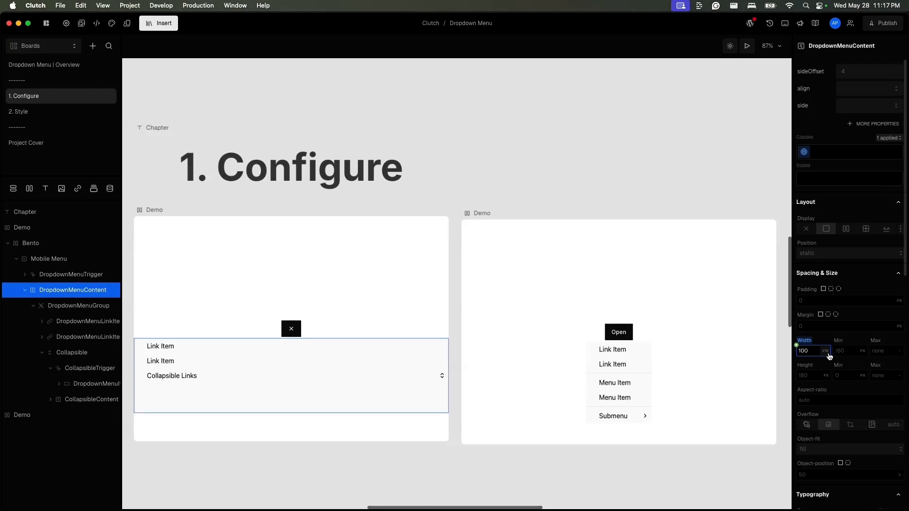
pyautogui.click(817, 376)
pyautogui.write('100%')
pyautogui.press('Return')
pyautogui.click(826, 376)
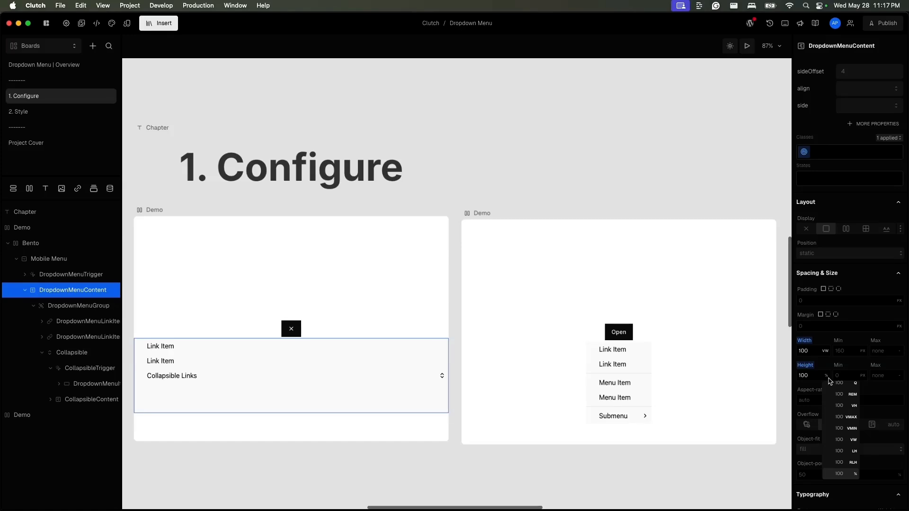
pyautogui.scroll(-3, 843, 433)
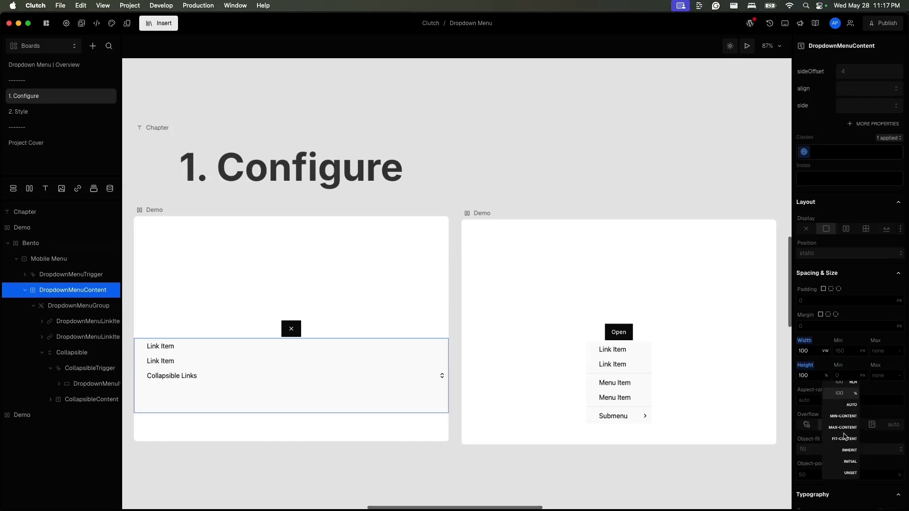
pyautogui.scroll(2, 845, 436)
pyautogui.scroll(3, 857, 416)
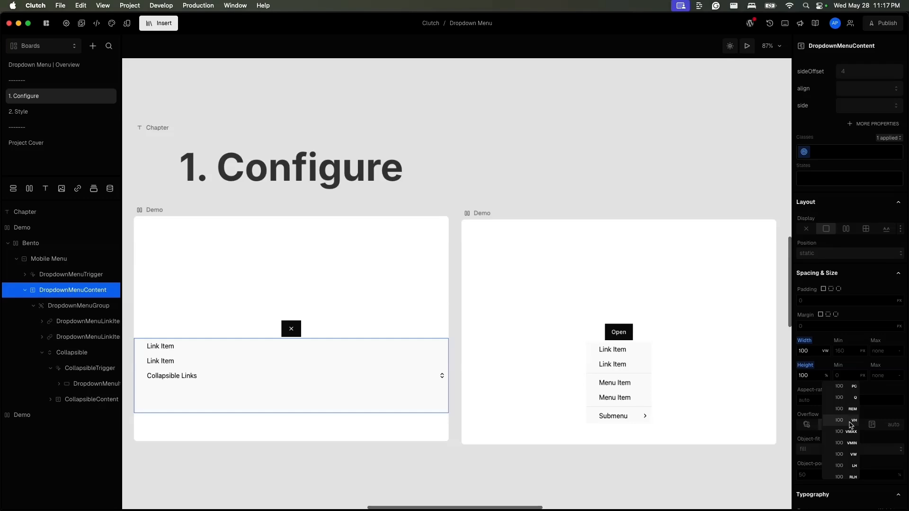
pyautogui.click(851, 421)
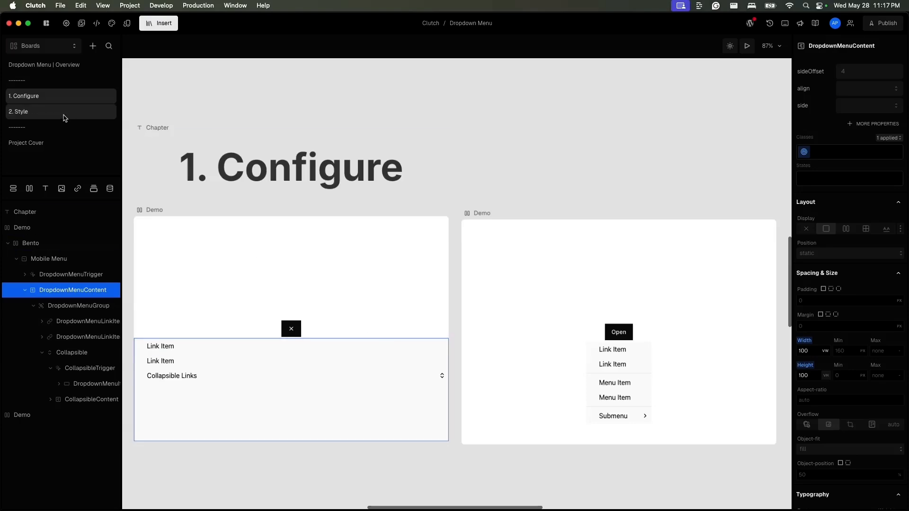
# - Open the 2. Style board and resize its Demo box to about 1036 × 584 px
pyautogui.click(81, 111)
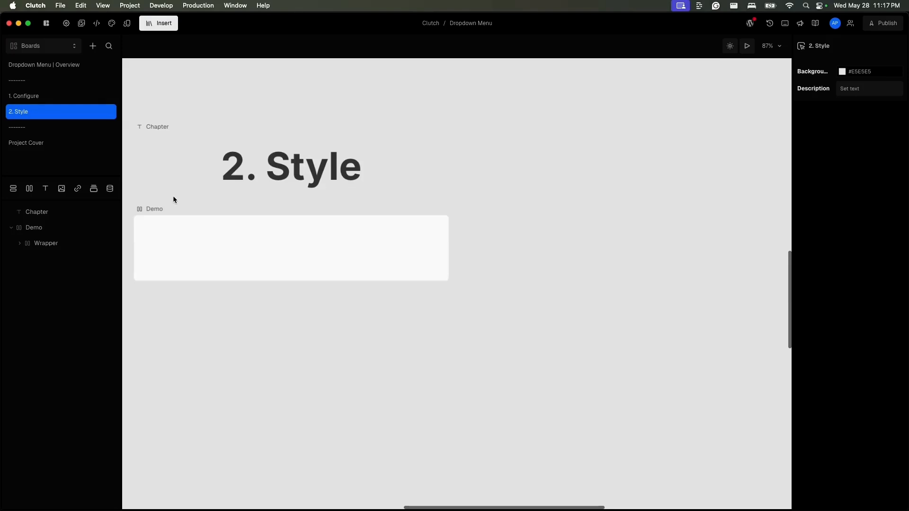
pyautogui.click(174, 197)
pyautogui.hotkey('shift', '2')
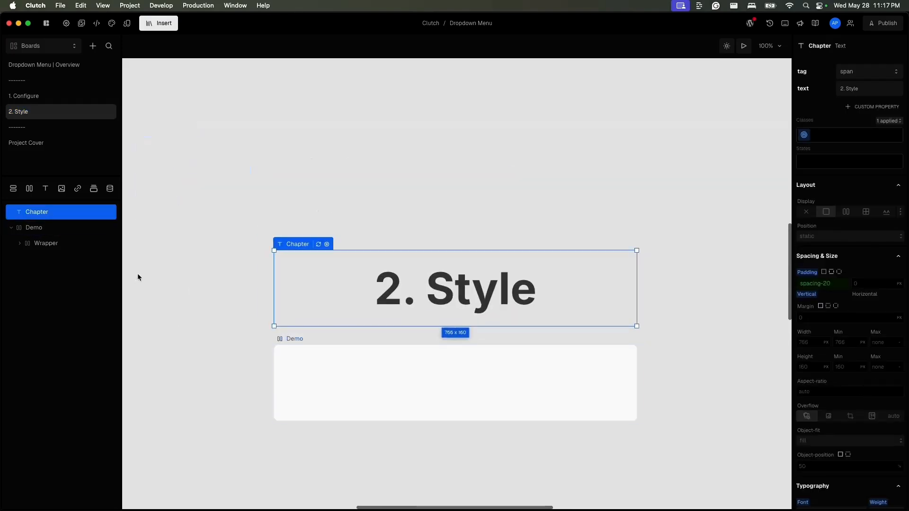
pyautogui.click(293, 339)
pyautogui.moveTo(636, 421); pyautogui.dragTo(730, 474)
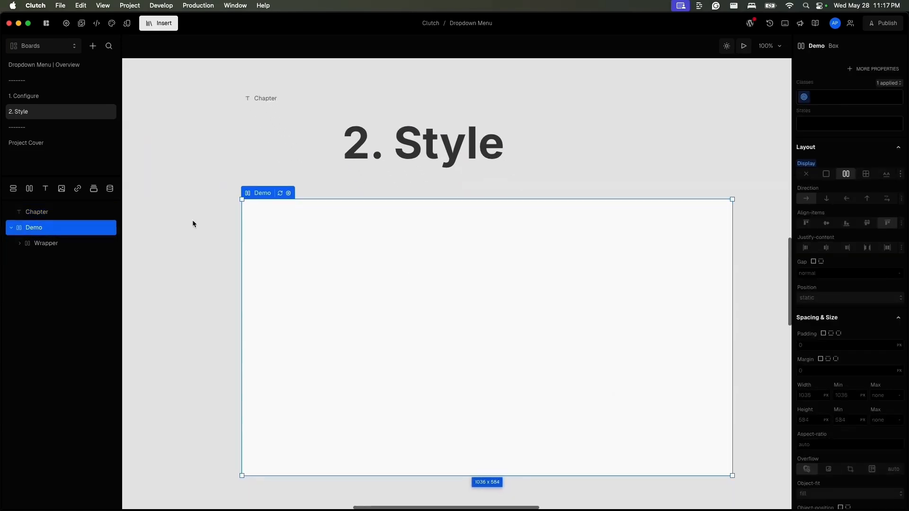
# - Insert a DropdownMenu component into the Demo box's Wrapper
pyautogui.click(56, 247)
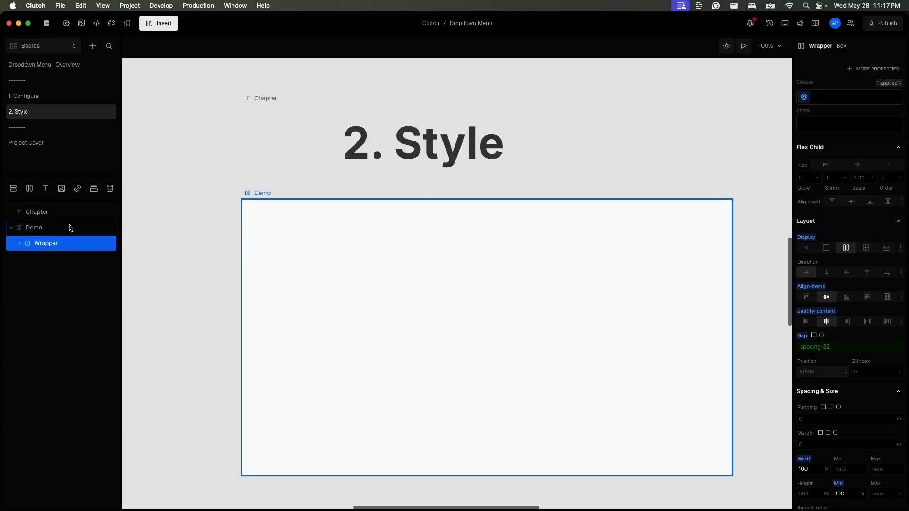
pyautogui.write('idrop')
pyautogui.moveTo(245, 75)
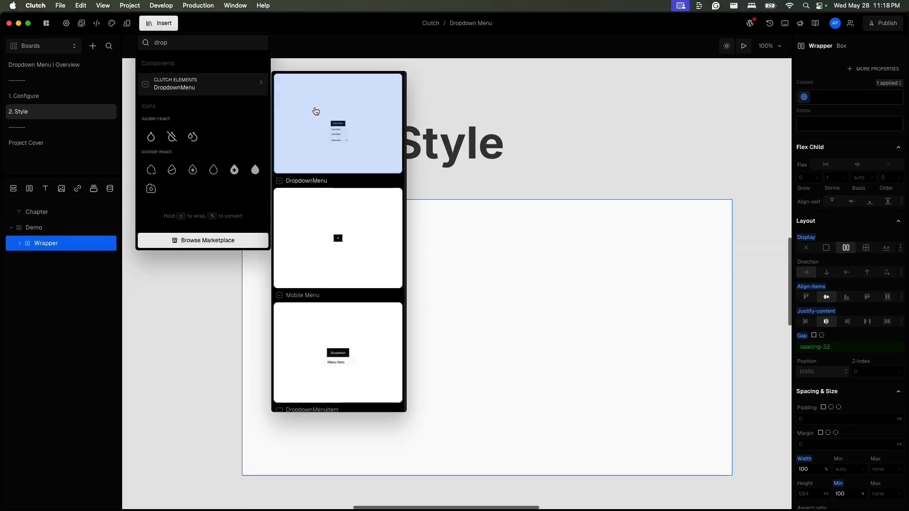
pyautogui.click(315, 110)
pyautogui.hscroll(1, 67, 294)
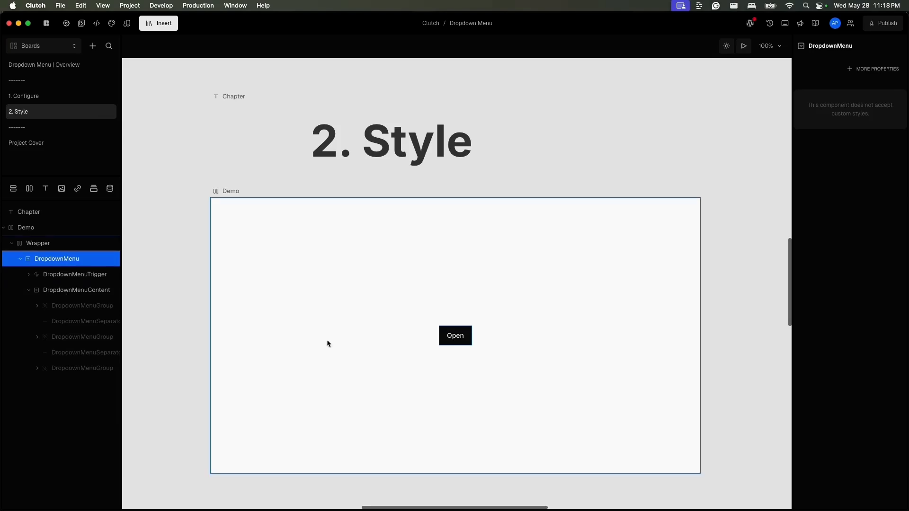
# - Open the menu content layers and move a DropdownMenuSeparator down below the menu groups
pyautogui.click(72, 306)
pyautogui.click(101, 290)
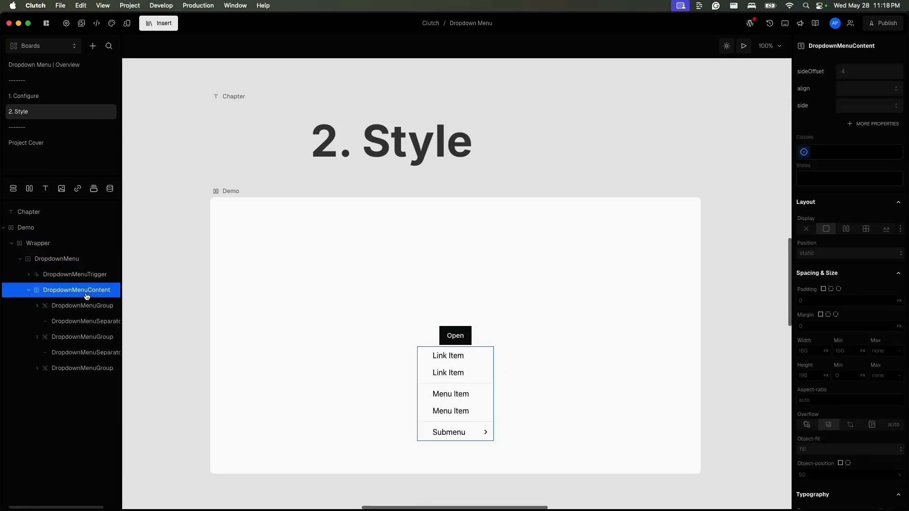
pyautogui.click(96, 323)
pyautogui.moveTo(96, 323); pyautogui.dragTo(87, 351)
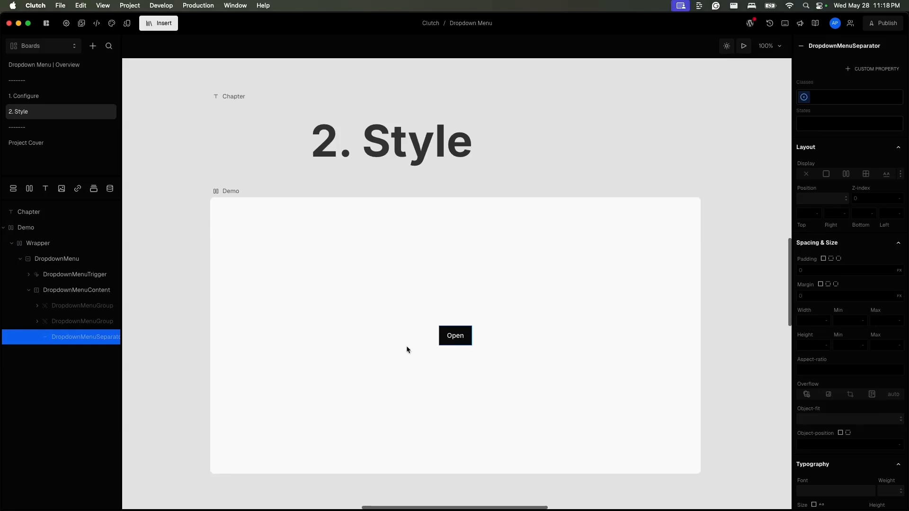
pyautogui.click(87, 321)
pyautogui.click(87, 342)
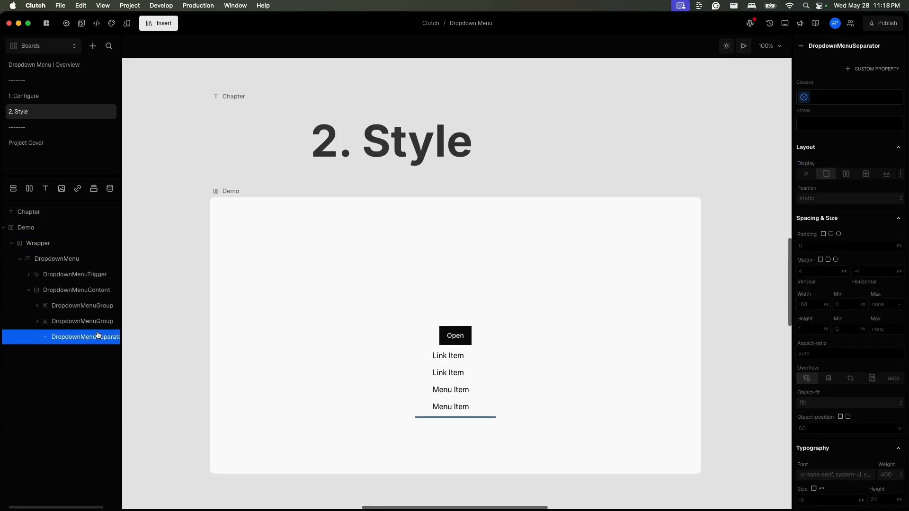
# - Delete the DropdownMenuSeparator from the menu content
pyautogui.click(875, 69)
pyautogui.click(873, 81)
pyautogui.hscroll(2, 64, 344)
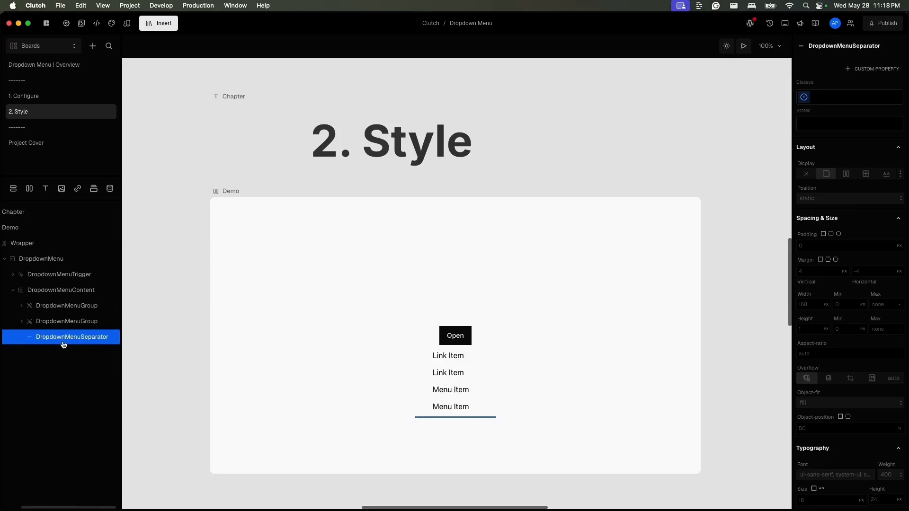
pyautogui.press('BackSpace')
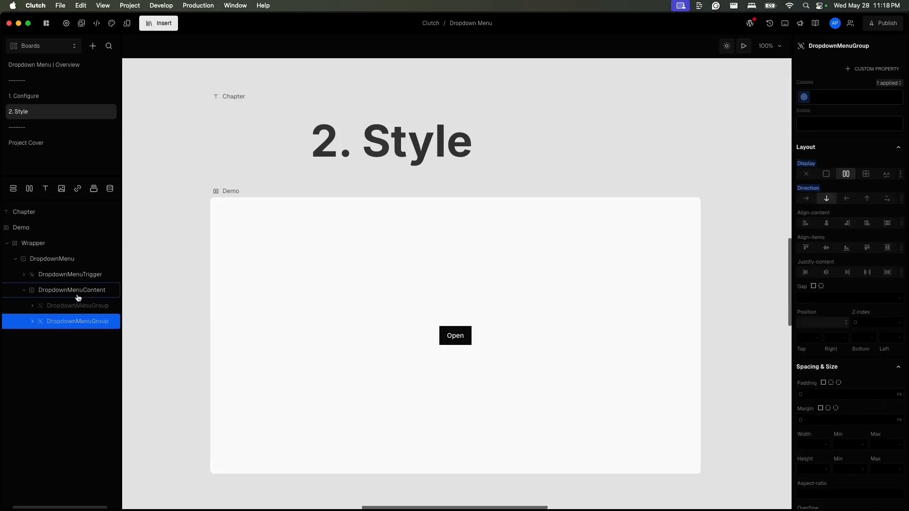
# - Insert a Separator component between the two DropdownMenuGroups, then reselect the DropdownMenuContent
pyautogui.write('id')
pyautogui.press('BackSpace')
pyautogui.write('sep')
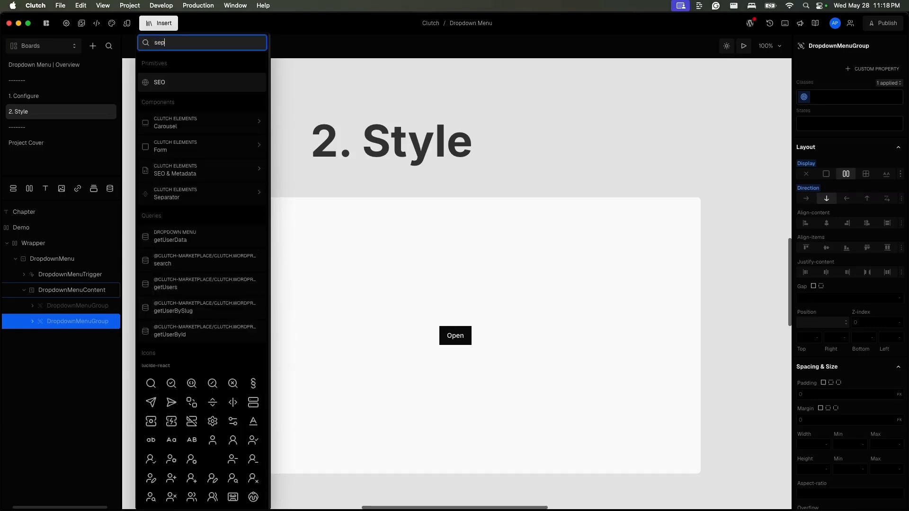
pyautogui.press('Return')
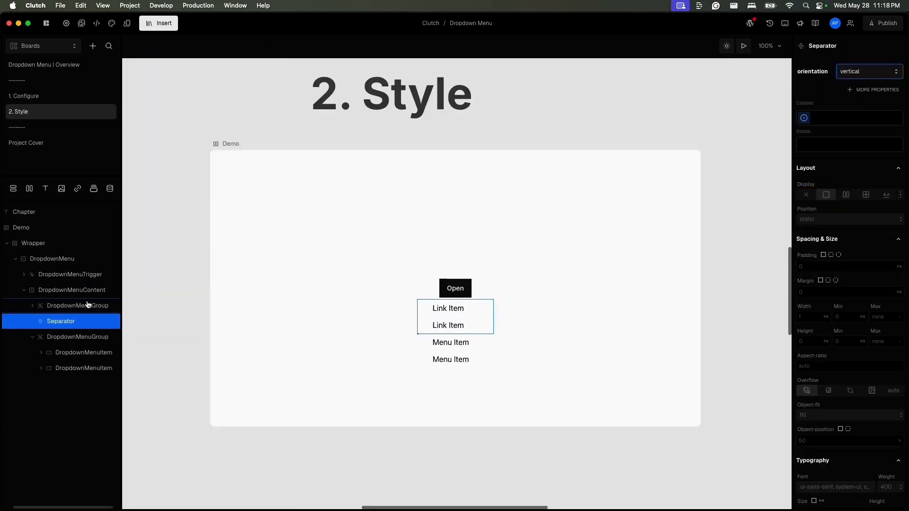
pyautogui.click(57, 293)
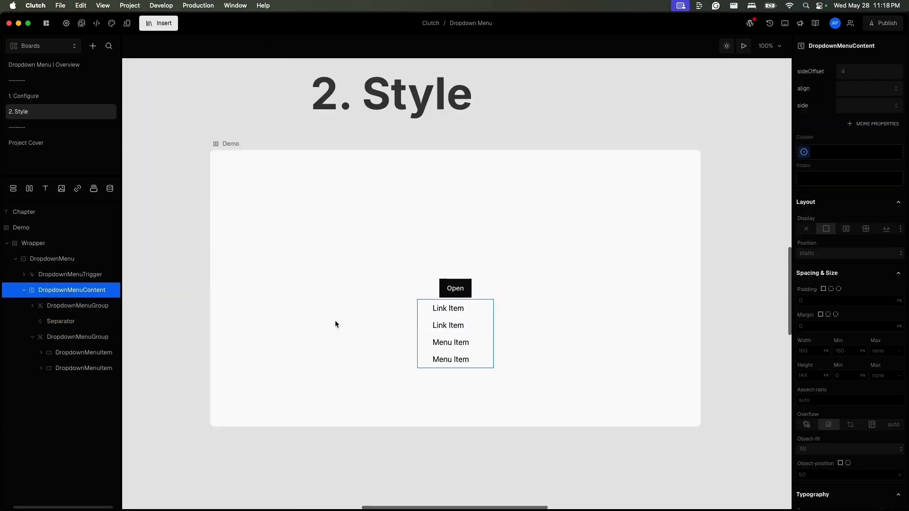
# - Switch the DropdownMenuContent to flex display and set its minimum height to 500 px
pyautogui.click(847, 230)
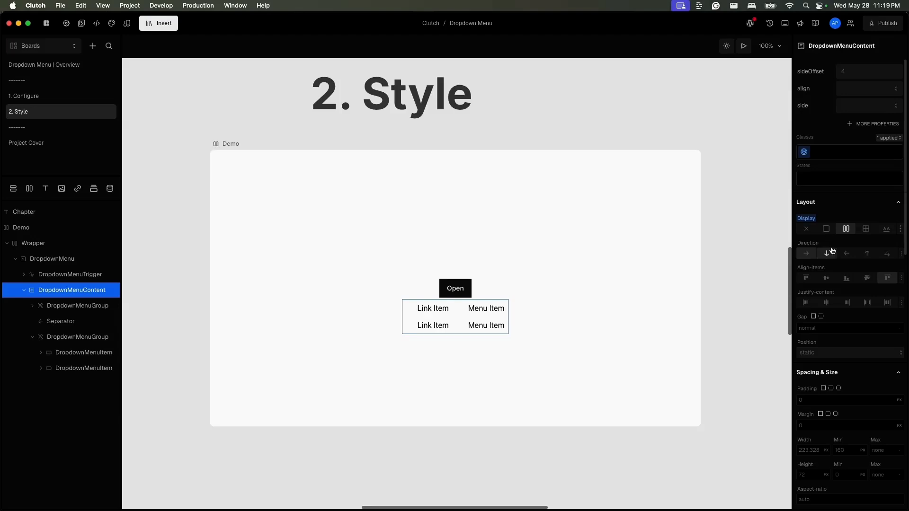
pyautogui.scroll(-3, 838, 230)
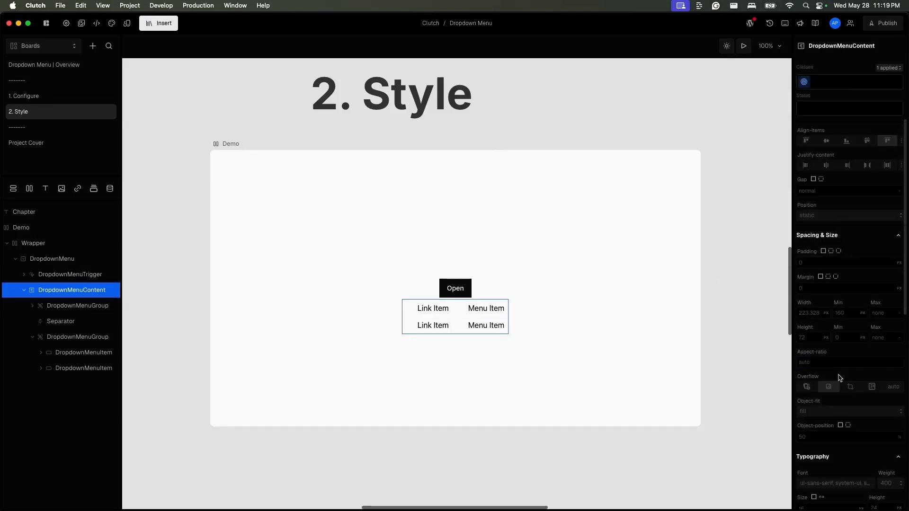
pyautogui.scroll(-1, 839, 378)
pyautogui.click(814, 329)
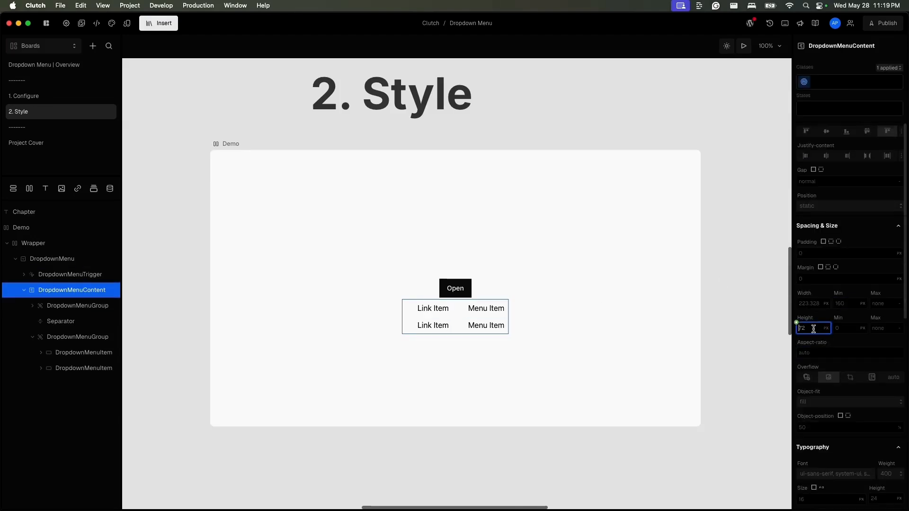
pyautogui.click(844, 327)
pyautogui.write('500')
pyautogui.press('Return')
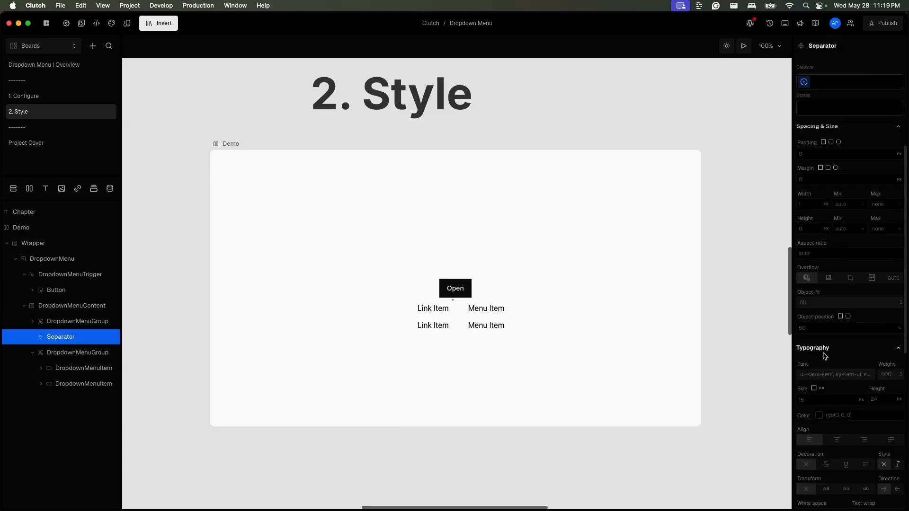
# - Set the Separator's height to 400 px
pyautogui.scroll(-3, 824, 357)
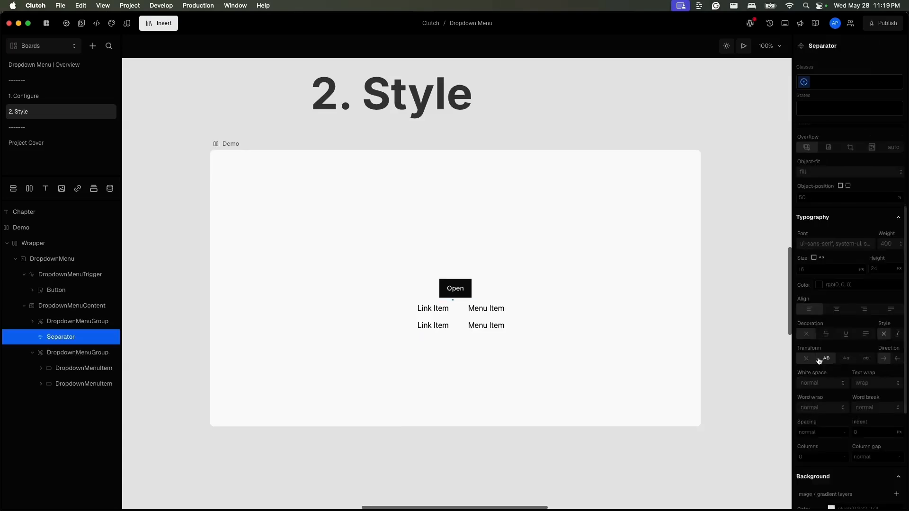
pyautogui.scroll(5, 821, 247)
pyautogui.click(814, 329)
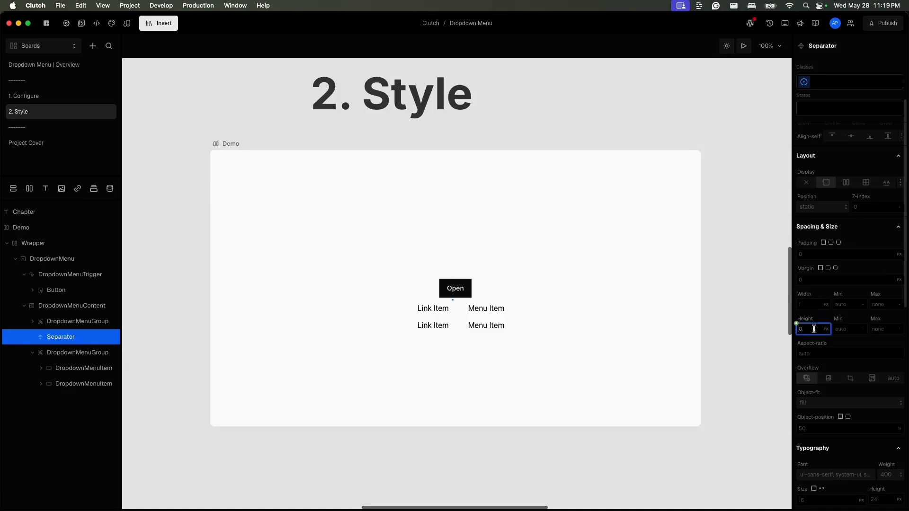
pyautogui.write('400p')
pyautogui.press('Return')
# - Add the defaultOpen property to the DropdownMenu and set it to true
pyautogui.click(346, 341)
pyautogui.moveTo(289, 424); pyautogui.dragTo(290, 479)
pyautogui.click(371, 298)
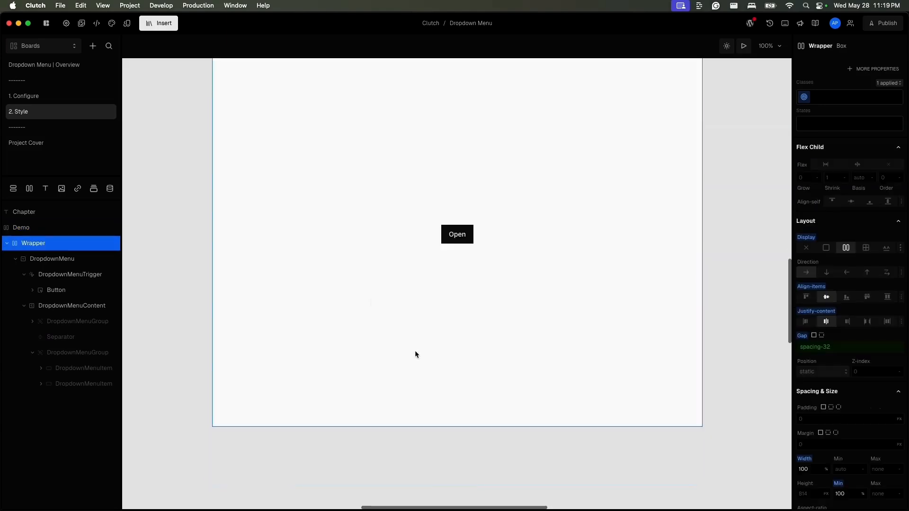
pyautogui.click(78, 321)
pyautogui.click(83, 259)
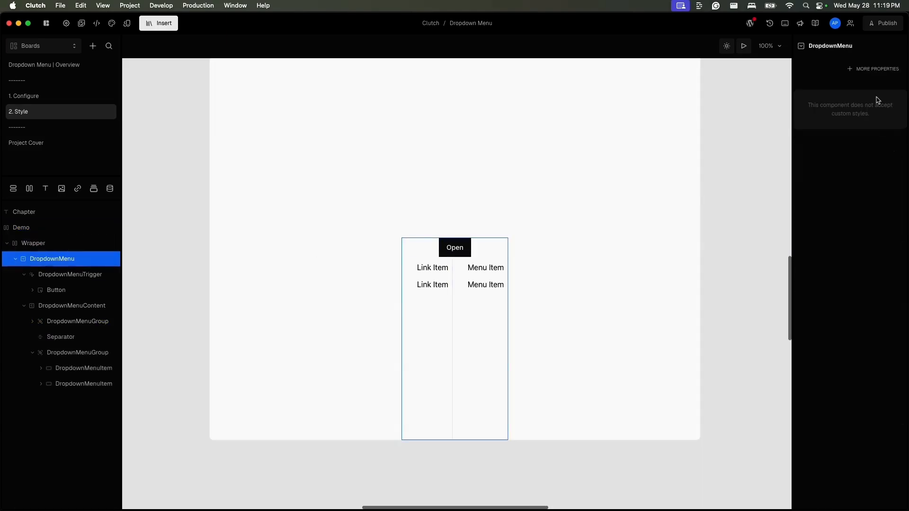
pyautogui.click(876, 70)
pyautogui.click(760, 98)
pyautogui.click(854, 71)
# - Select the menu content, separator and both menu groups in turn to inspect their layout settings
pyautogui.click(66, 306)
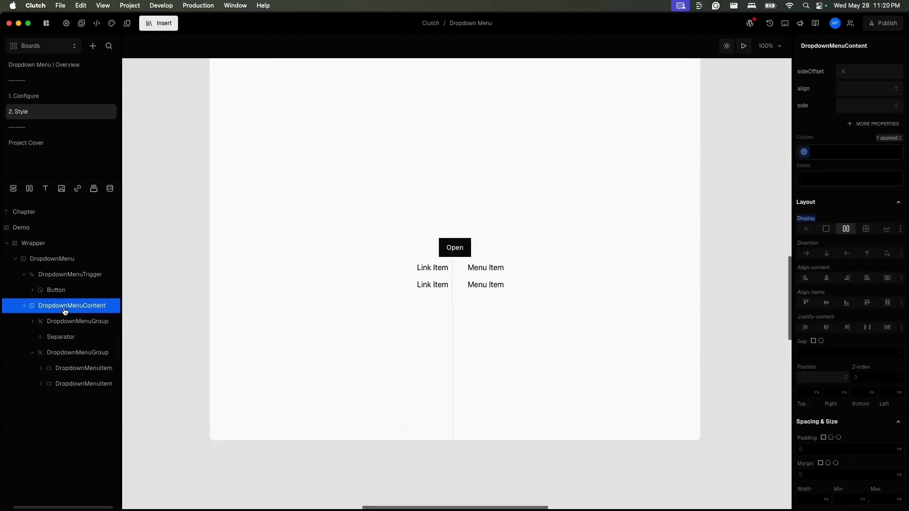
pyautogui.click(71, 336)
pyautogui.click(82, 294)
pyautogui.click(80, 321)
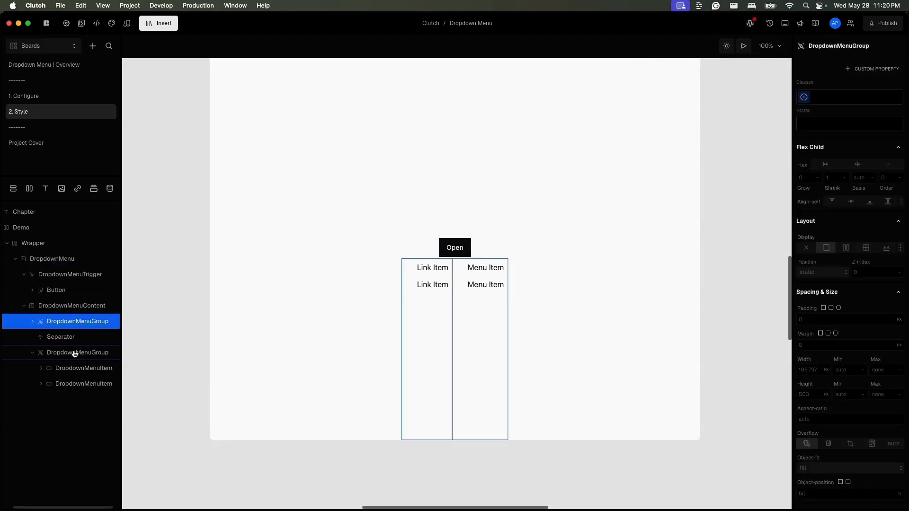
pyautogui.click(73, 354)
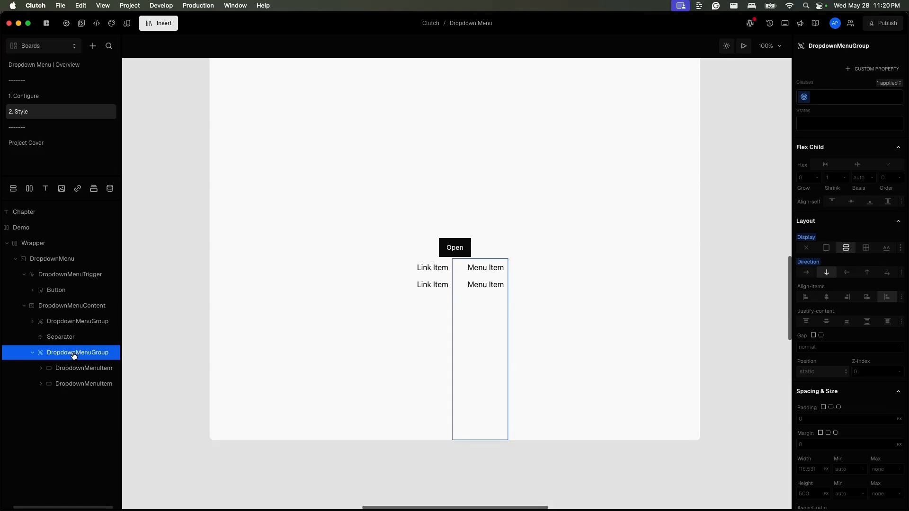
# - Remove the DropdownMenu's defaultOpen property
pyautogui.click(81, 259)
pyautogui.click(811, 76)
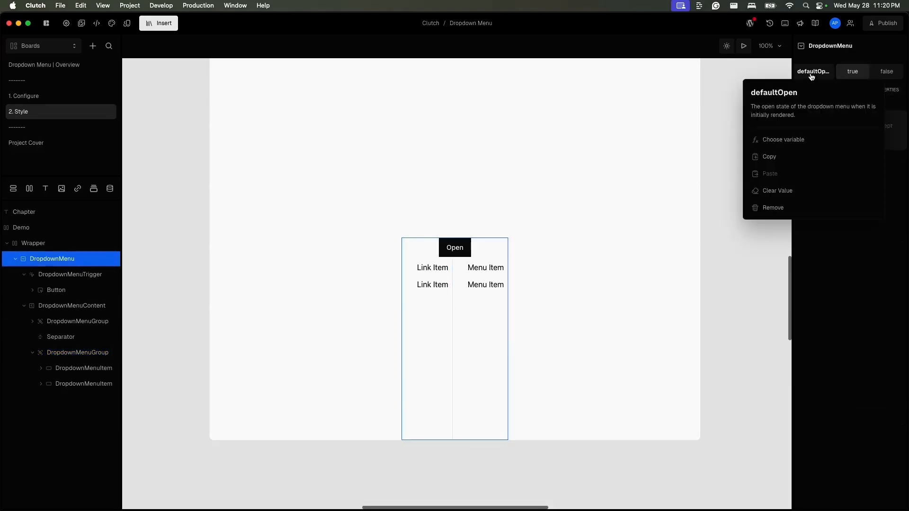
pyautogui.click(805, 207)
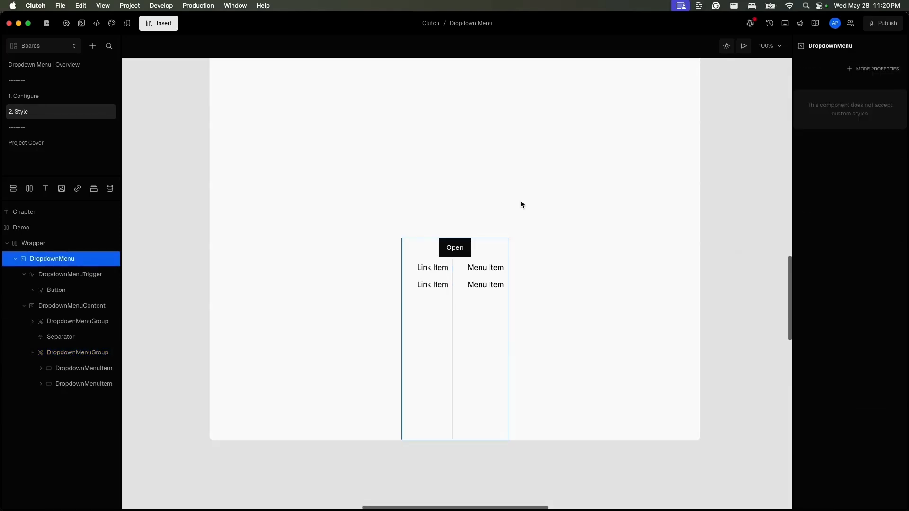
# - Preview how the menu opens and closes when selecting the canvas and a menu item
pyautogui.click(534, 333)
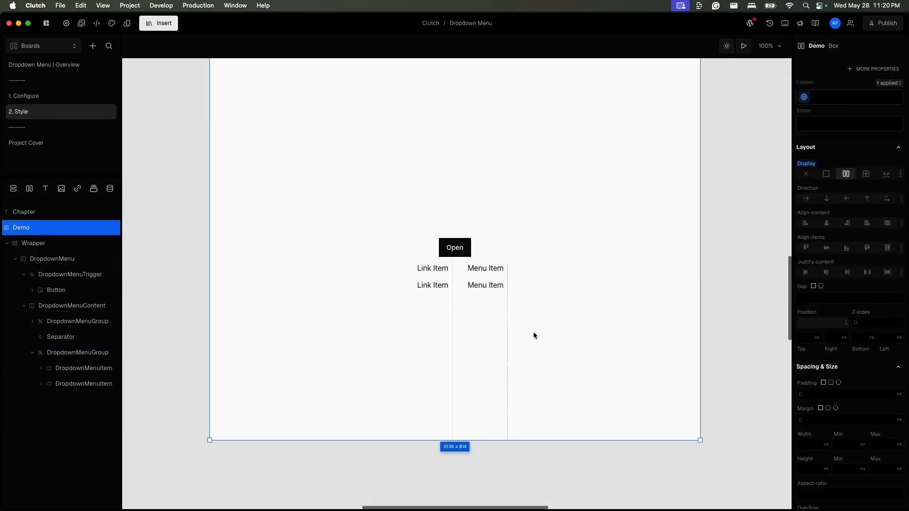
pyautogui.click(89, 354)
pyautogui.click(90, 372)
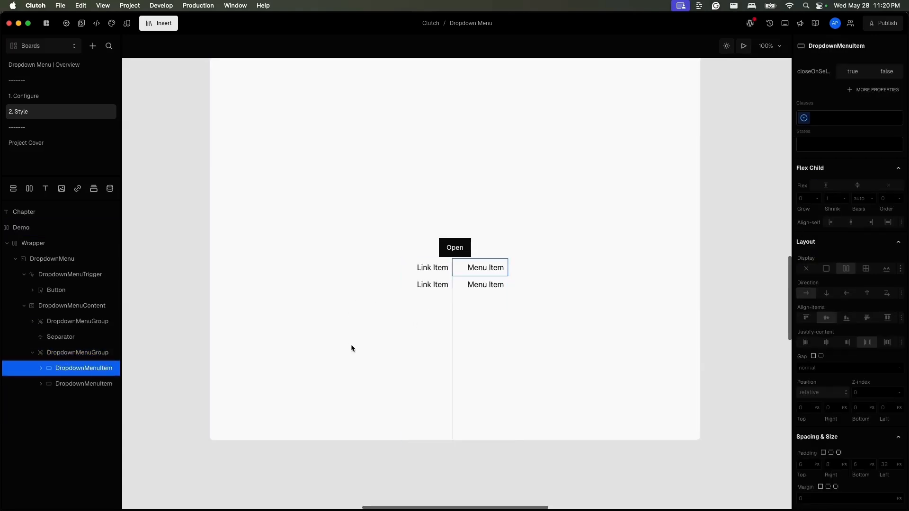
pyautogui.click(388, 317)
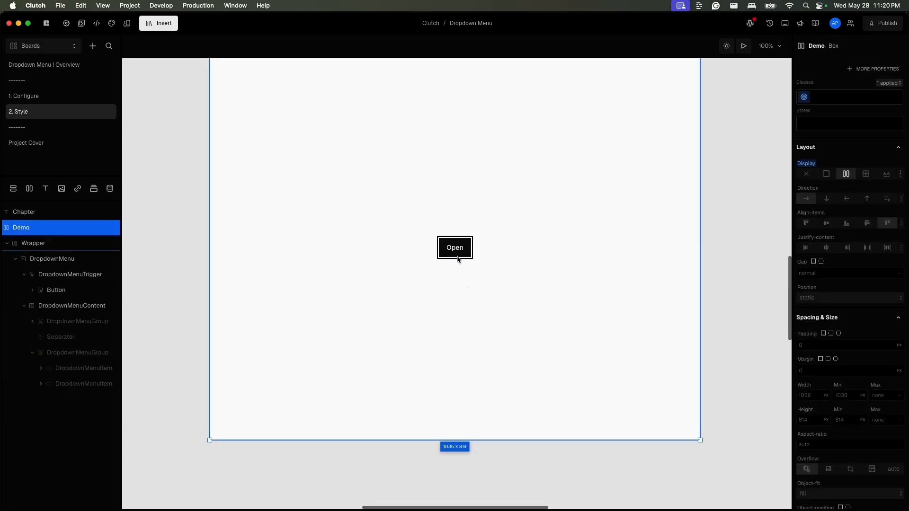
# - Add the defaultOpen property to the DropdownMenu again and set it to true
pyautogui.click(66, 260)
pyautogui.click(873, 70)
pyautogui.click(731, 92)
pyautogui.click(862, 76)
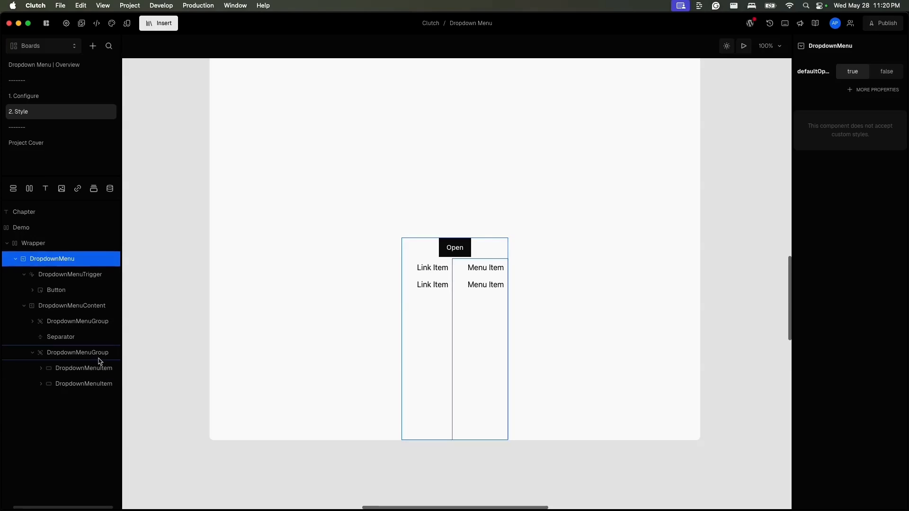
# - Set the first Link Item's left padding to the spacing token 2
pyautogui.click(88, 321)
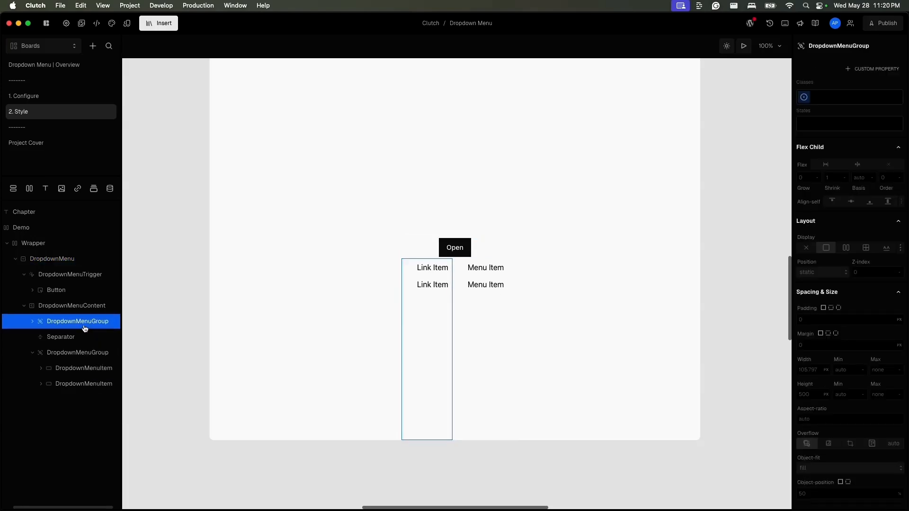
pyautogui.click(32, 322)
pyautogui.click(69, 338)
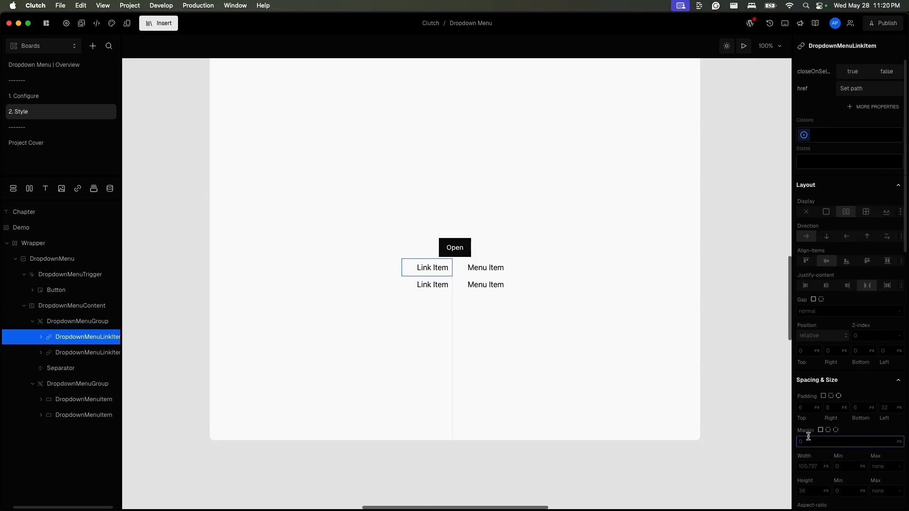
pyautogui.click(892, 408)
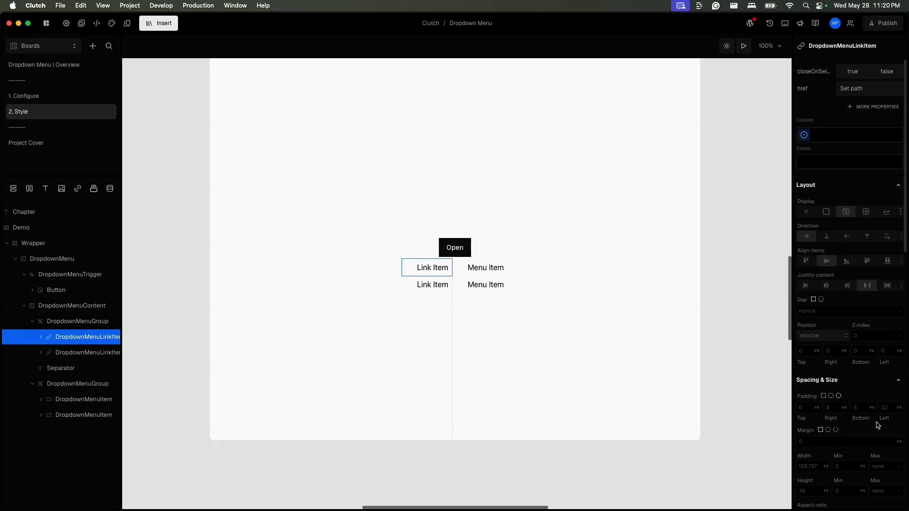
pyautogui.click(879, 403)
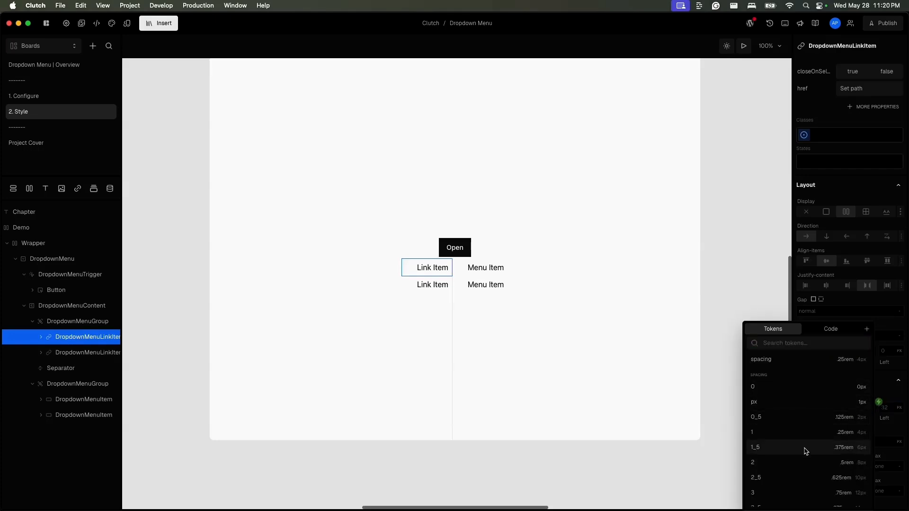
pyautogui.click(800, 488)
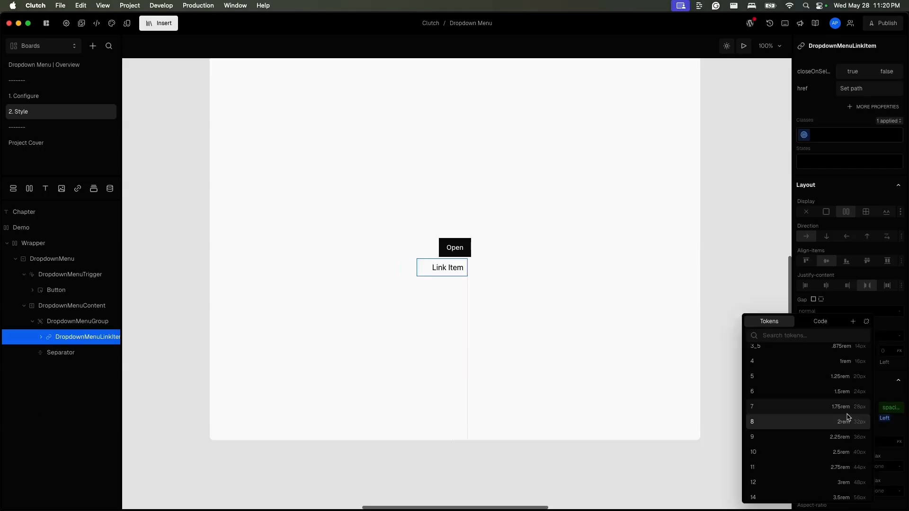
pyautogui.click(891, 412)
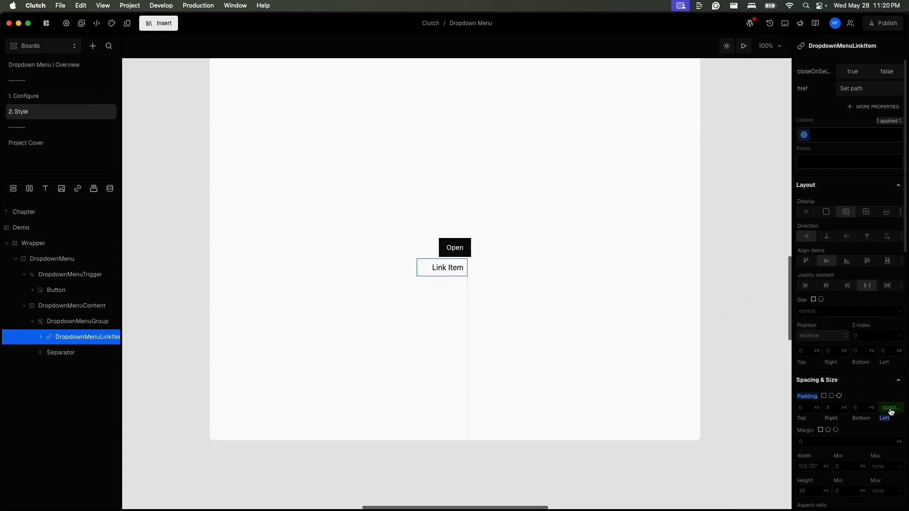
pyautogui.click(891, 412)
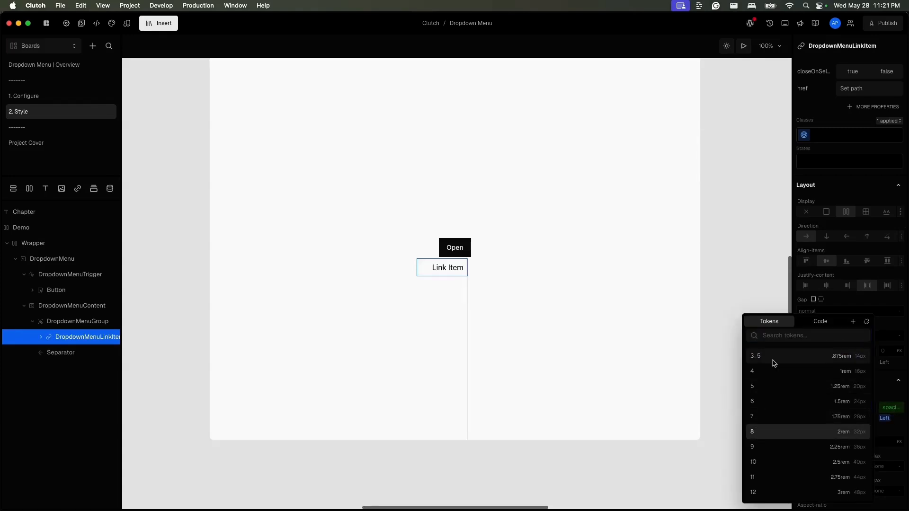
pyautogui.scroll(2, 820, 419)
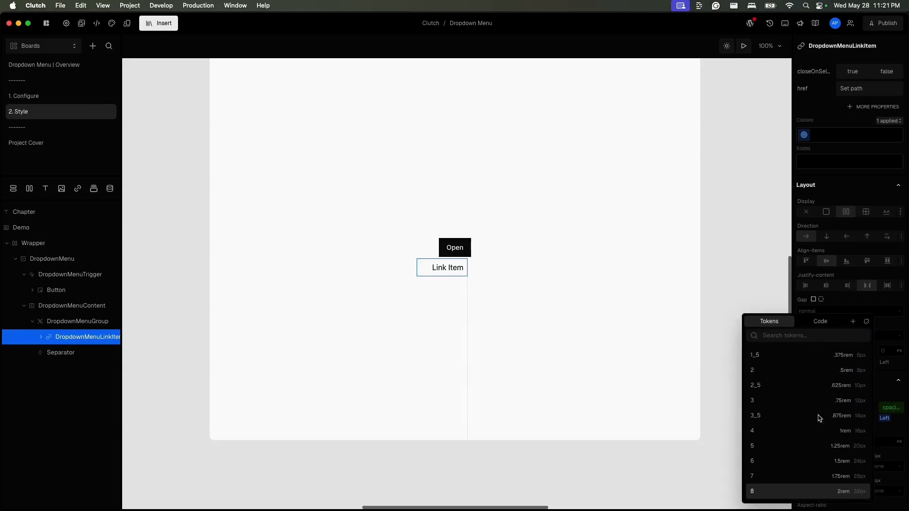
pyautogui.click(818, 371)
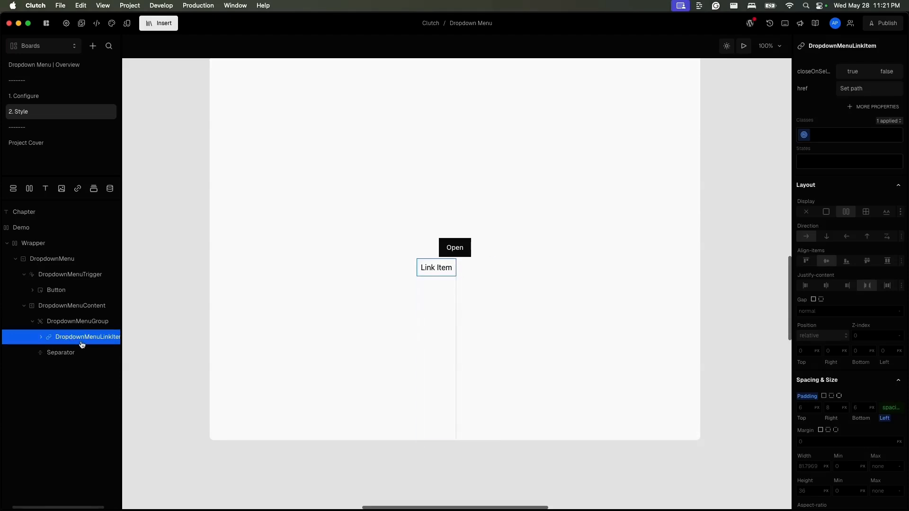
# - Duplicate the Link Item three times within the first menu group
pyautogui.press('super+d')
pyautogui.press('super+d')
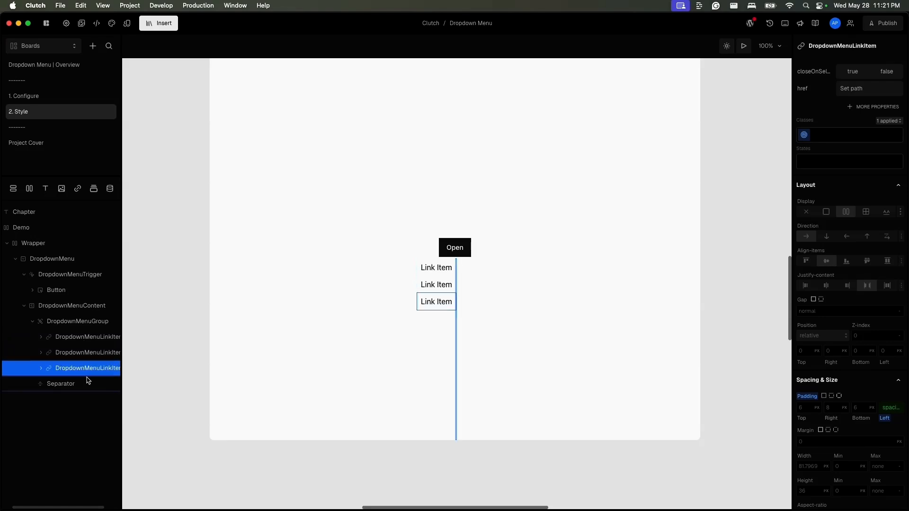
pyautogui.press('super+d')
# - Duplicate the first menu group and place the copy after the Separator
pyautogui.click(78, 323)
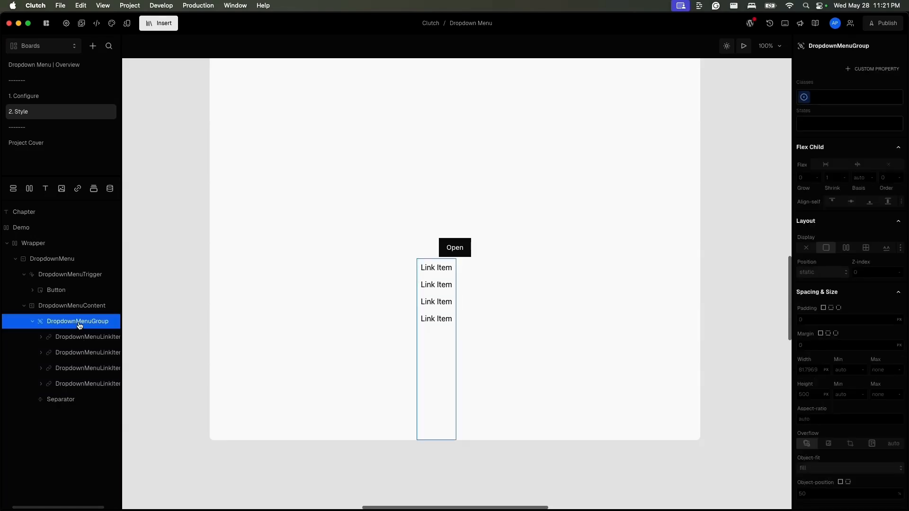
pyautogui.click(33, 321)
pyautogui.moveTo(63, 342); pyautogui.dragTo(63, 361)
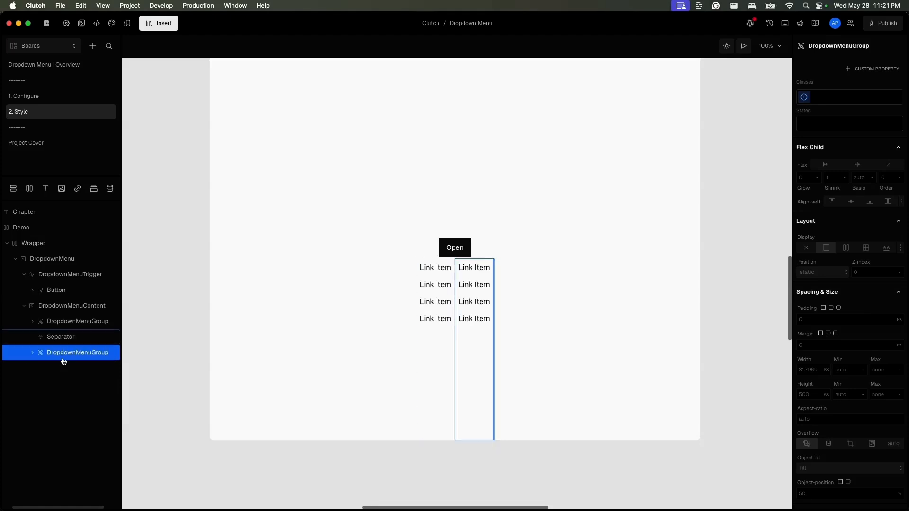
# - Set the DropdownMenuContent's gap to the spacing-8 token
pyautogui.click(85, 306)
pyautogui.scroll(-5, 834, 381)
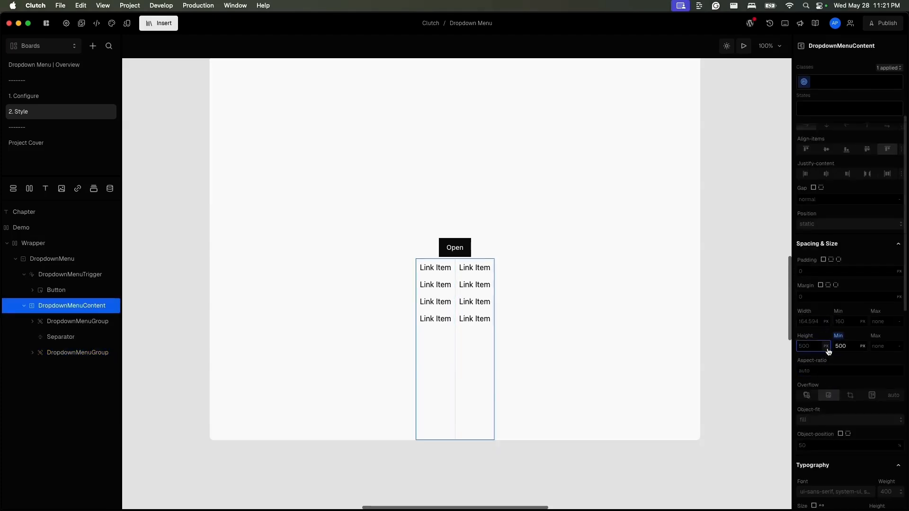
pyautogui.scroll(-2, 815, 236)
pyautogui.scroll(1, 815, 236)
pyautogui.click(798, 222)
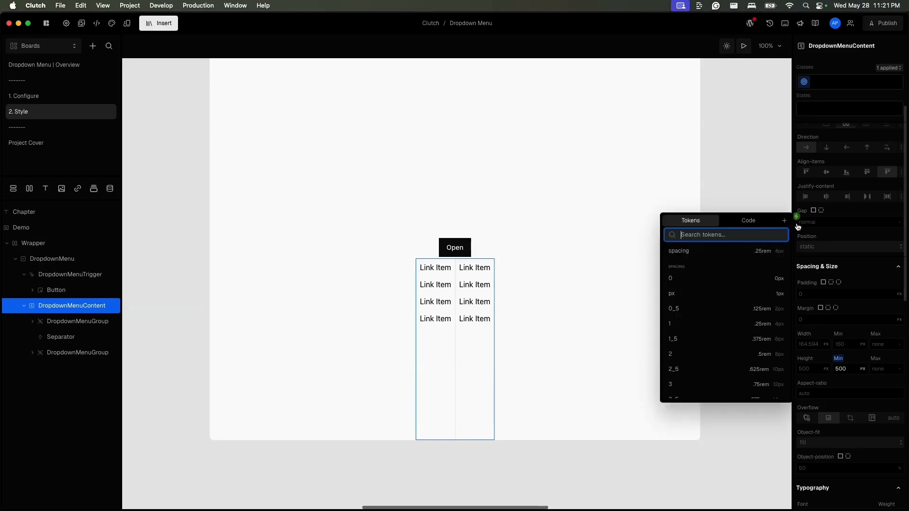
pyautogui.click(779, 294)
pyautogui.scroll(3, 835, 261)
pyautogui.scroll(2, 836, 261)
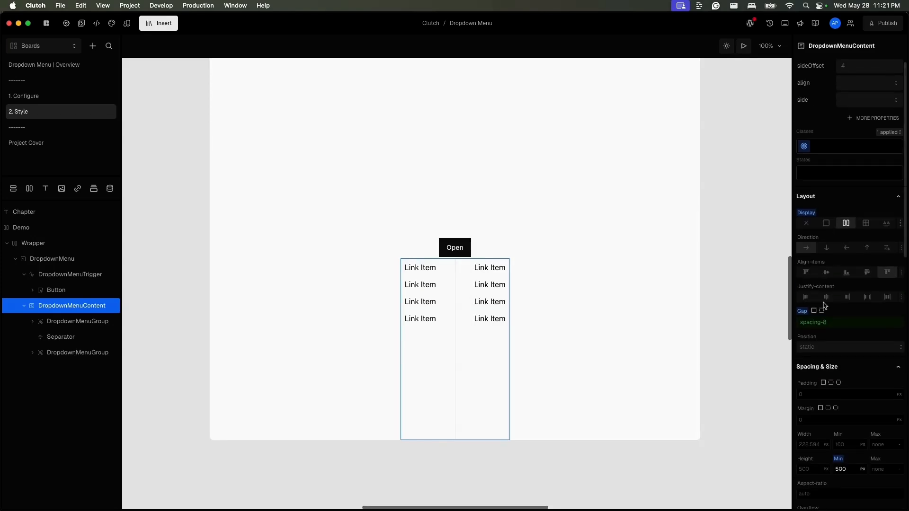
pyautogui.click(796, 390)
pyautogui.click(702, 472)
# - Duplicate the Separator and the last menu group to add a third divided column of Link Items
pyautogui.click(69, 334)
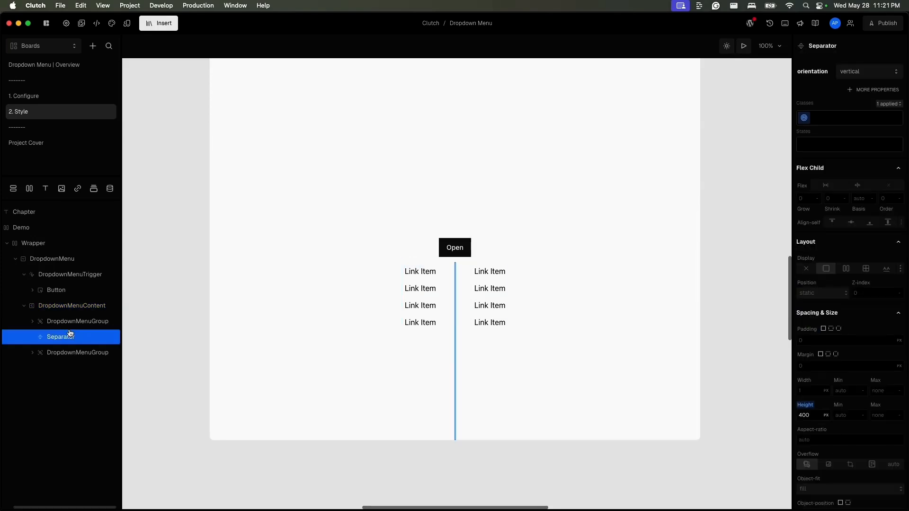
pyautogui.keyDown('shift'); pyautogui.click(70, 353); pyautogui.keyUp('shift')
pyautogui.press('super+d')
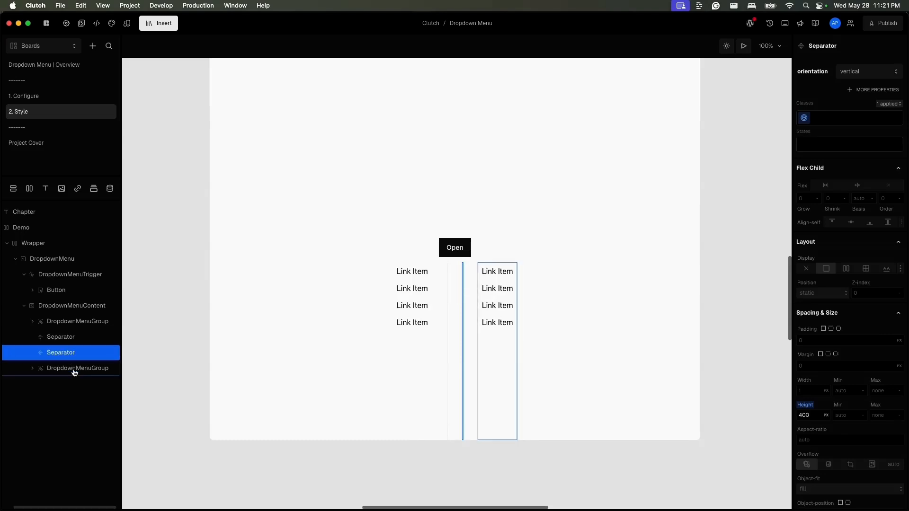
pyautogui.click(74, 368)
pyautogui.press('super+d')
pyautogui.moveTo(74, 383); pyautogui.dragTo(71, 374)
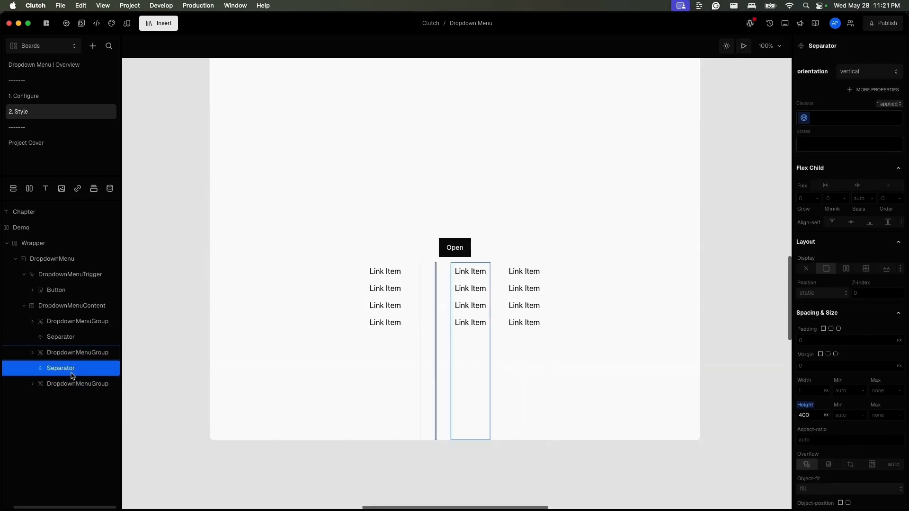
pyautogui.click(566, 363)
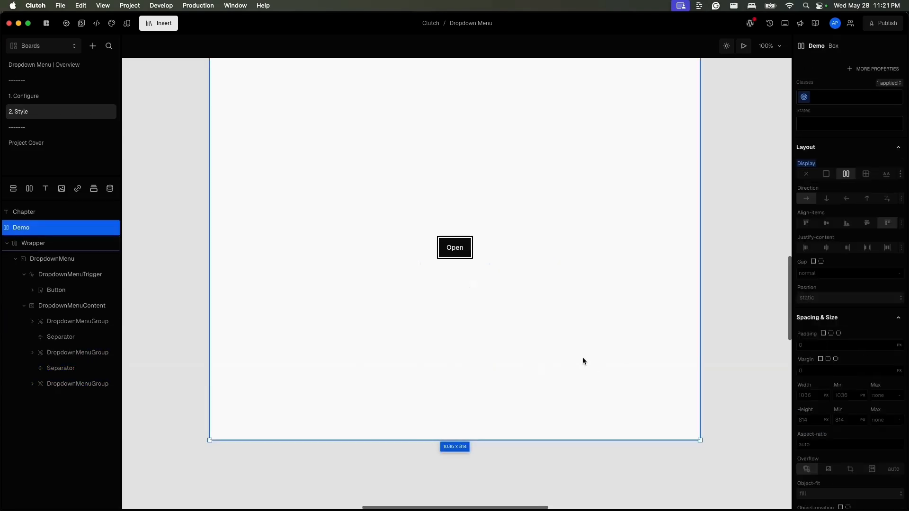
# - Give the DropdownMenuContent a color-teal-100 background colour token
pyautogui.click(34, 306)
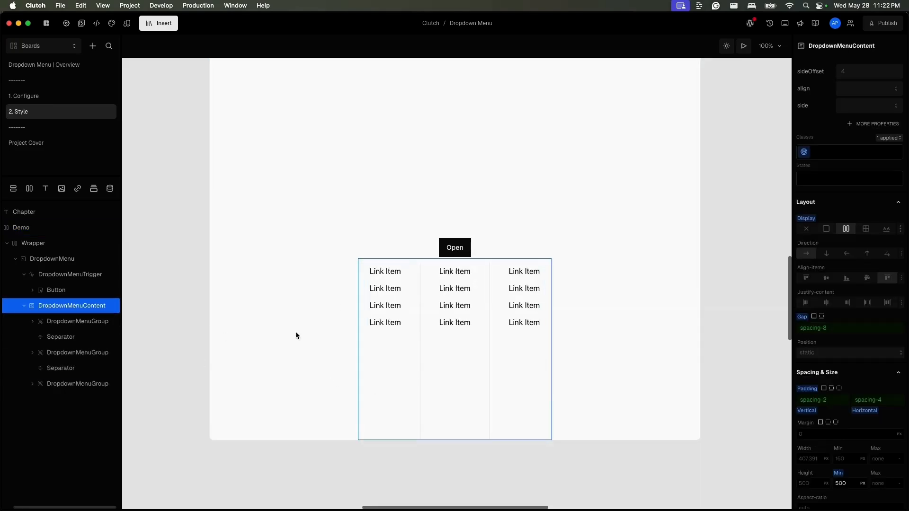
pyautogui.scroll(-5, 854, 422)
pyautogui.scroll(-10, 854, 422)
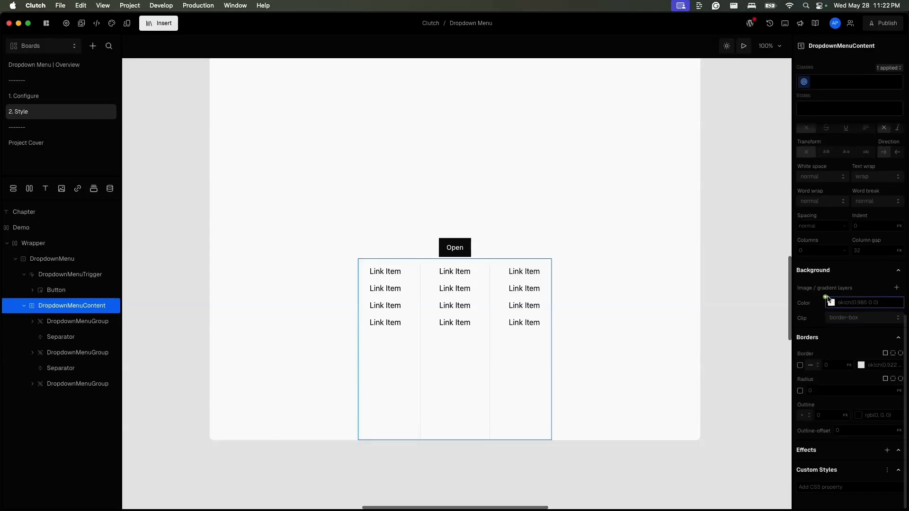
pyautogui.click(831, 303)
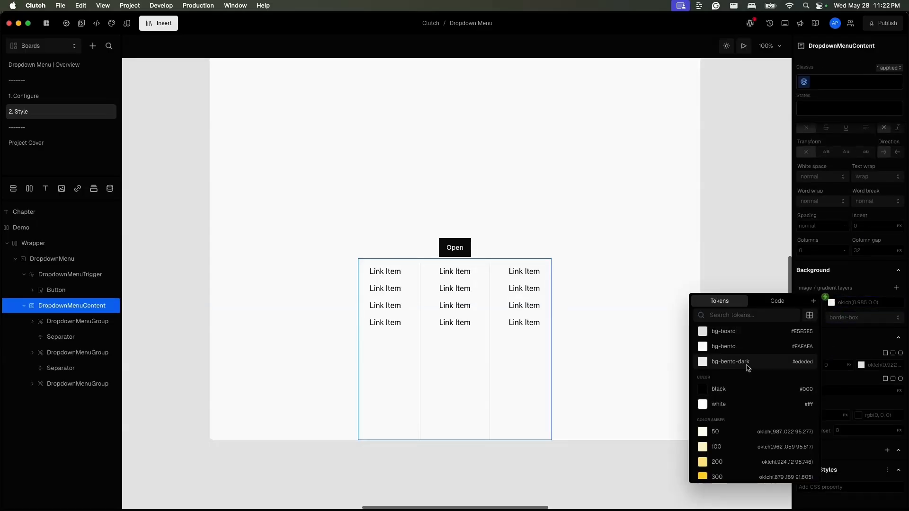
pyautogui.click(748, 312)
pyautogui.write('te')
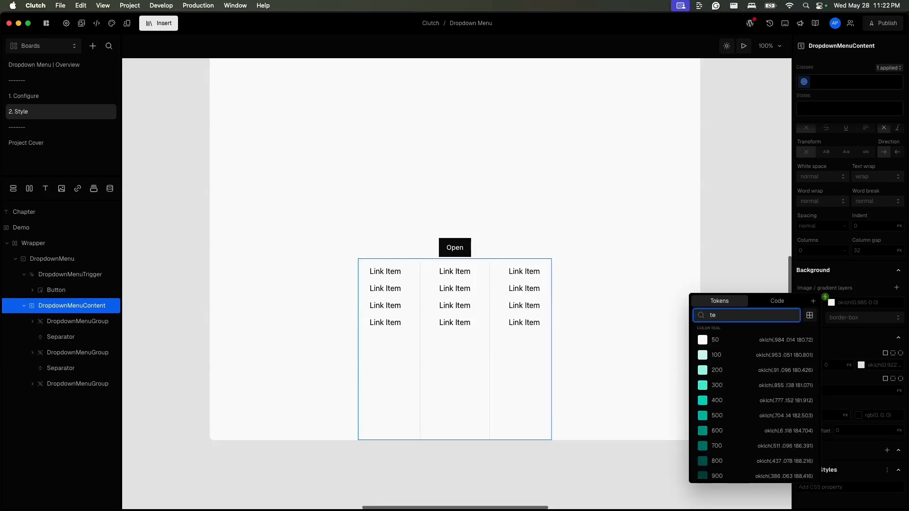
pyautogui.click(738, 358)
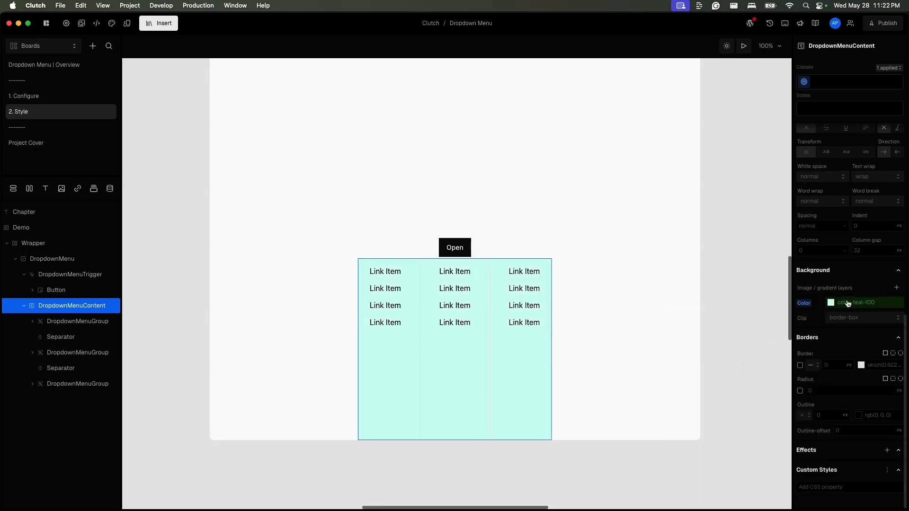
# - Change the DropdownMenuContent background token to color-green-50
pyautogui.click(833, 308)
pyautogui.scroll(2, 754, 405)
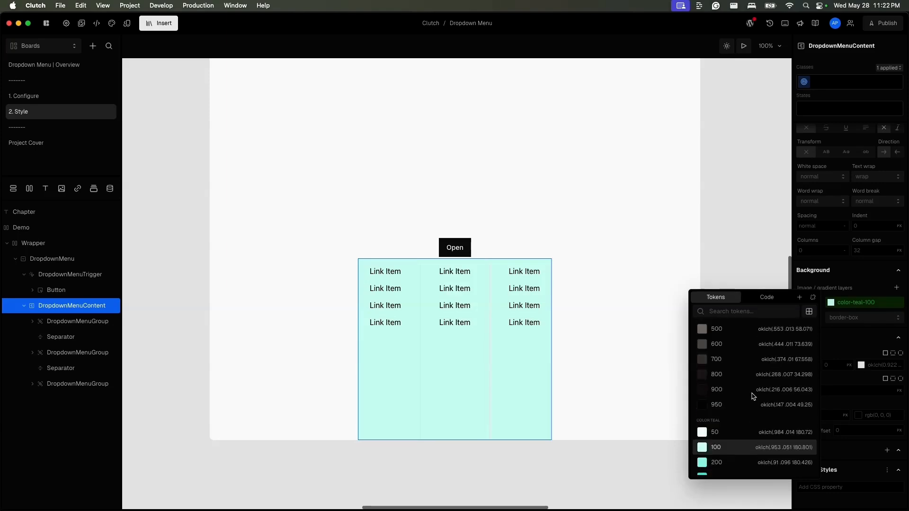
pyautogui.click(750, 312)
pyautogui.write('green')
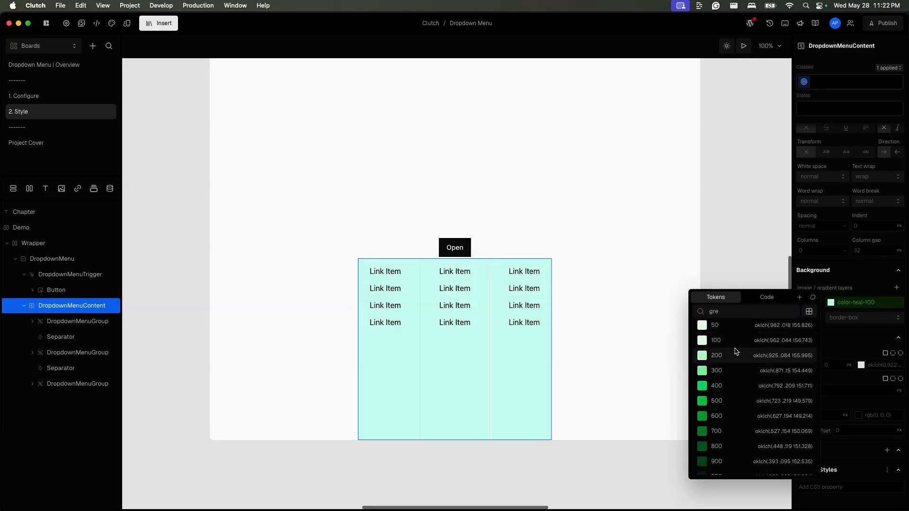
pyautogui.click(735, 334)
# - Reopen the menu and change the DropdownMenuContent background token to color-gray-100
pyautogui.click(279, 326)
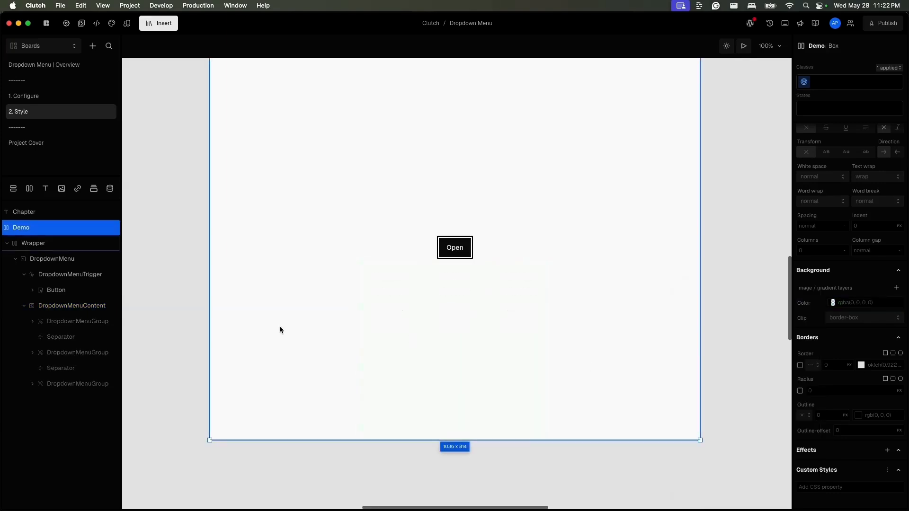
pyautogui.click(454, 248)
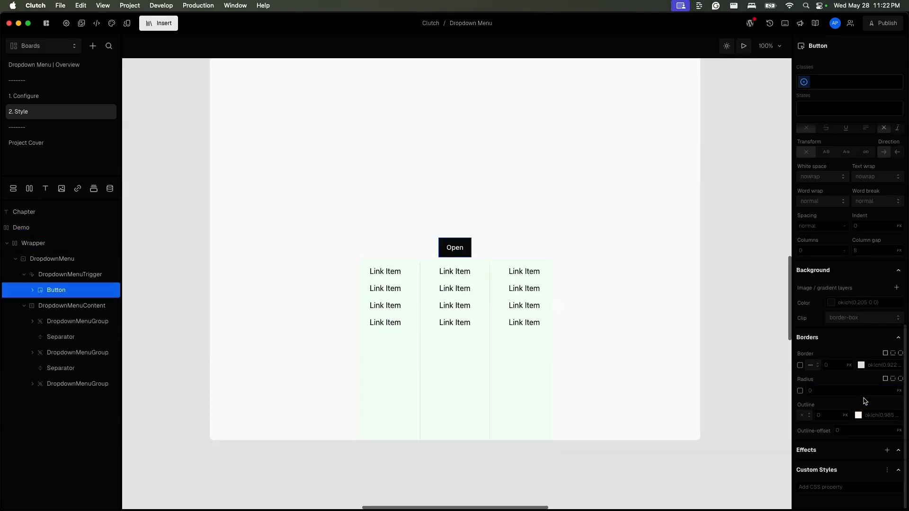
pyautogui.scroll(2, 862, 315)
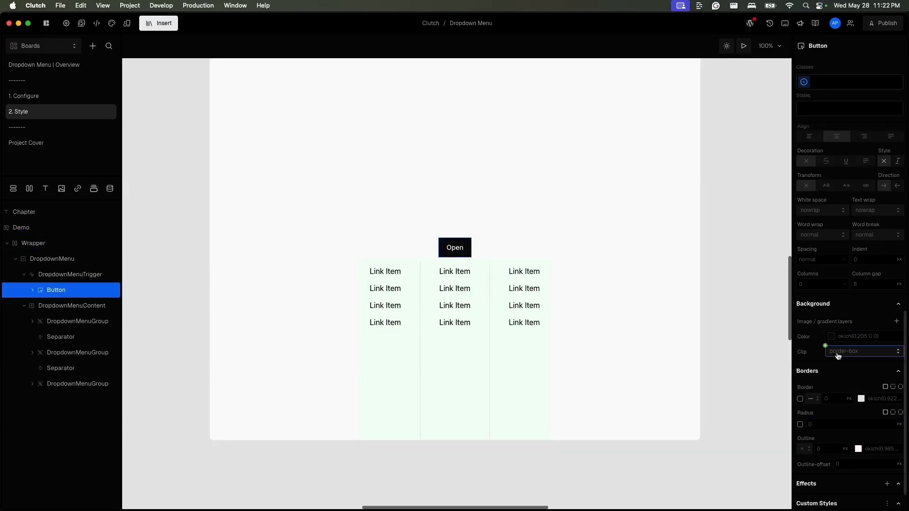
pyautogui.click(74, 312)
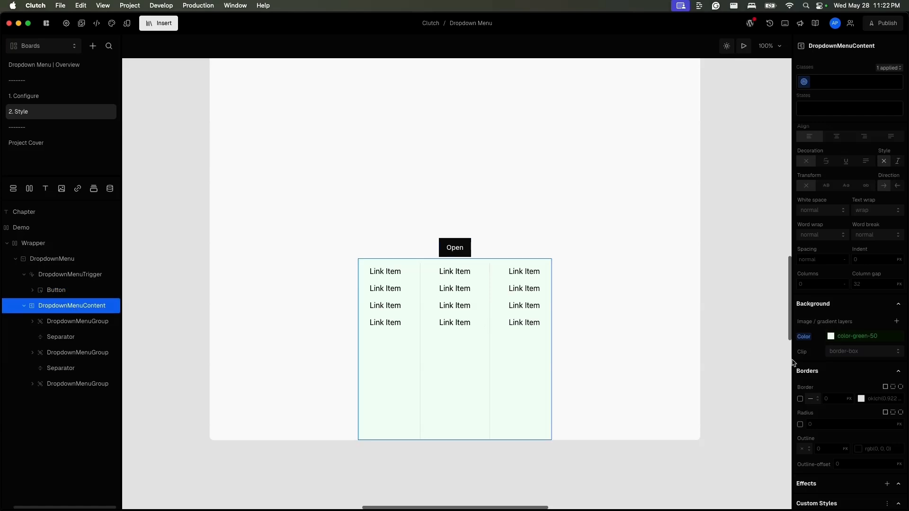
pyautogui.click(831, 337)
pyautogui.scroll(5, 725, 391)
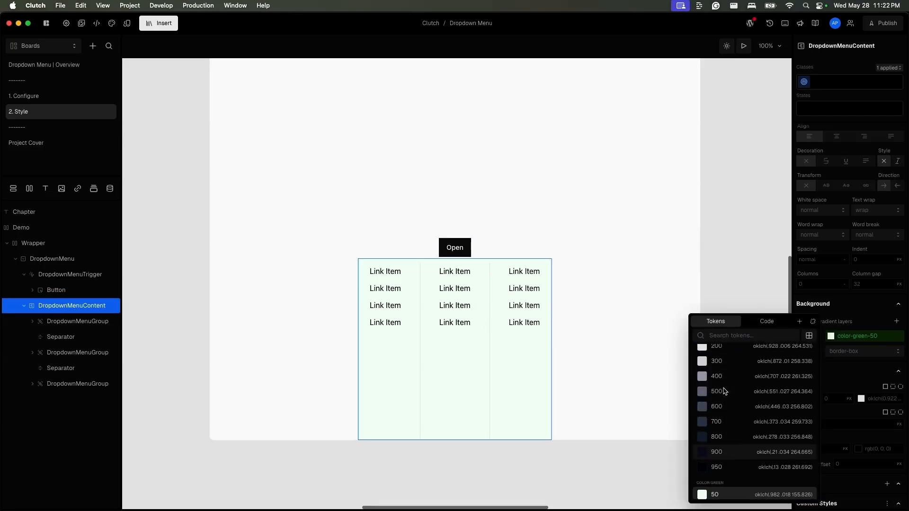
pyautogui.scroll(2, 724, 391)
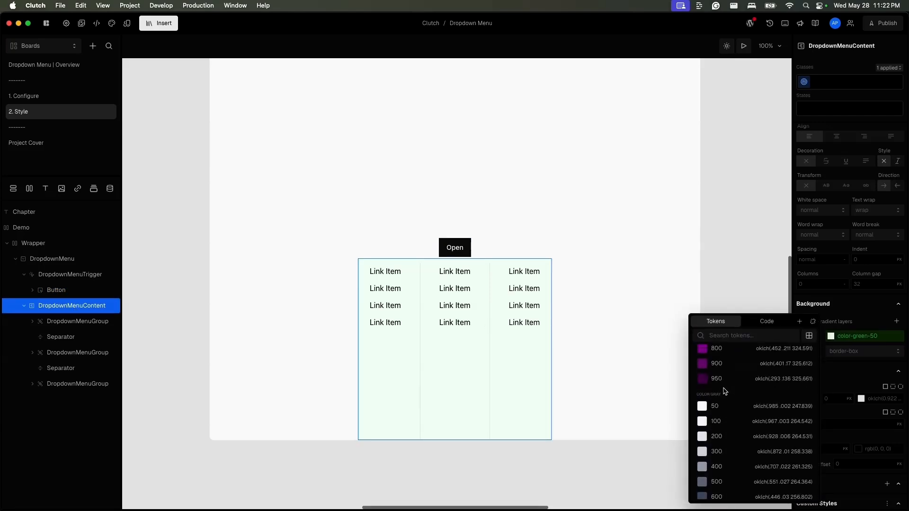
pyautogui.click(731, 424)
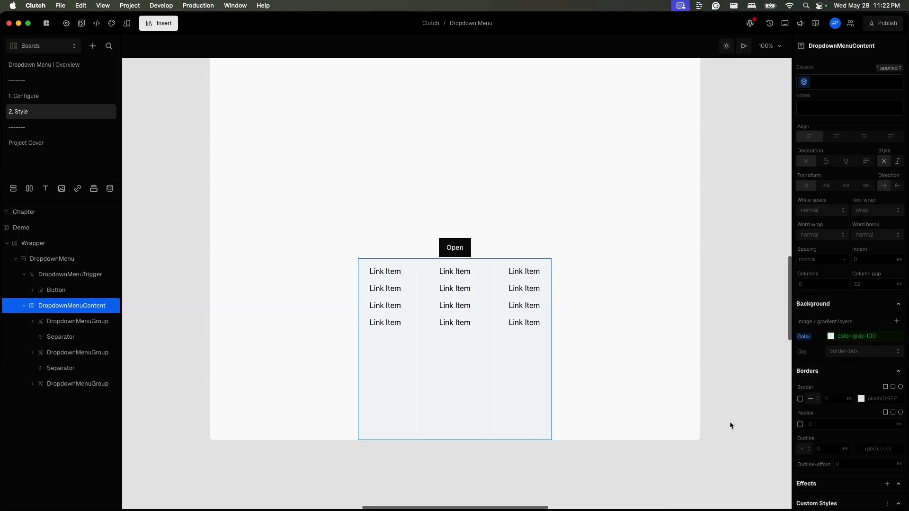
# - Add a box shadow effect to the DropdownMenuContent
pyautogui.click(675, 357)
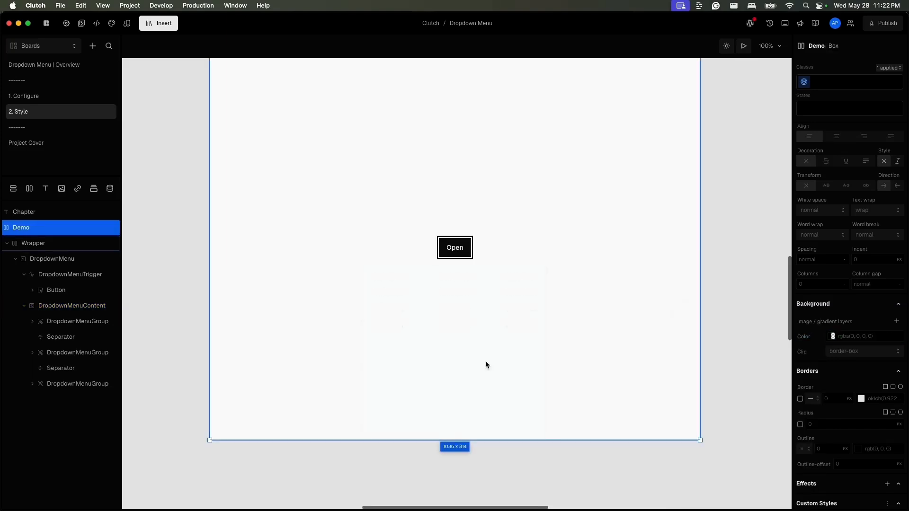
pyautogui.click(455, 247)
pyautogui.click(90, 321)
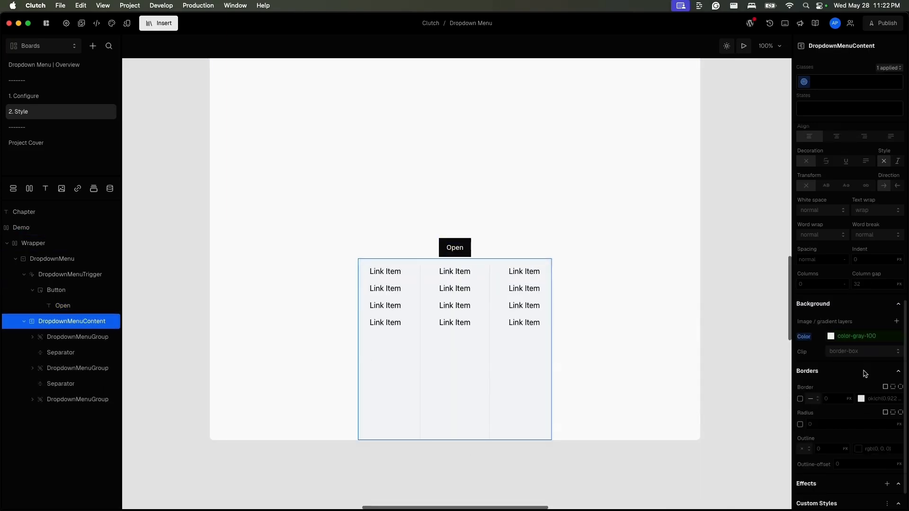
pyautogui.scroll(-2, 864, 372)
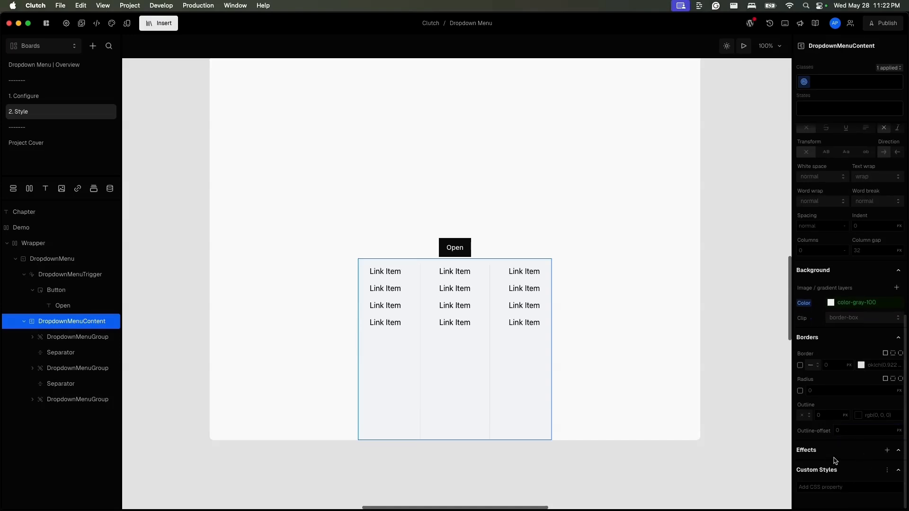
pyautogui.click(888, 450)
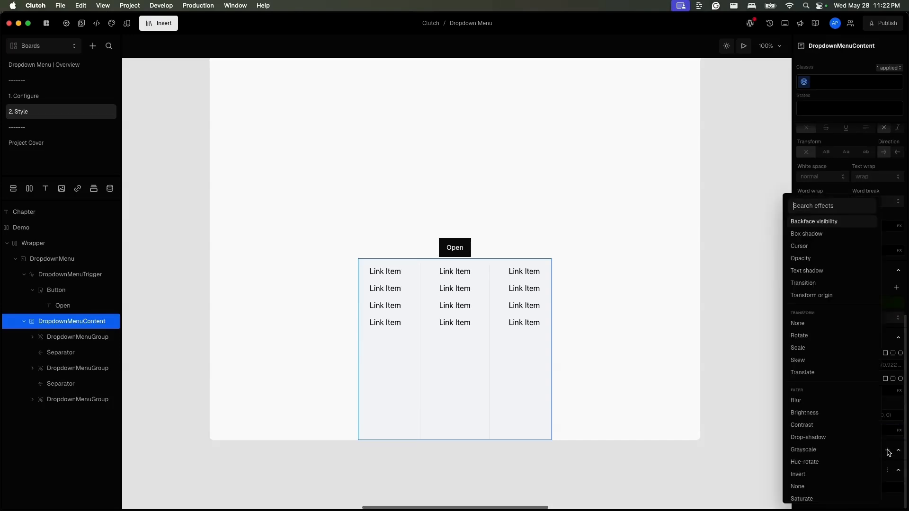
pyautogui.click(838, 234)
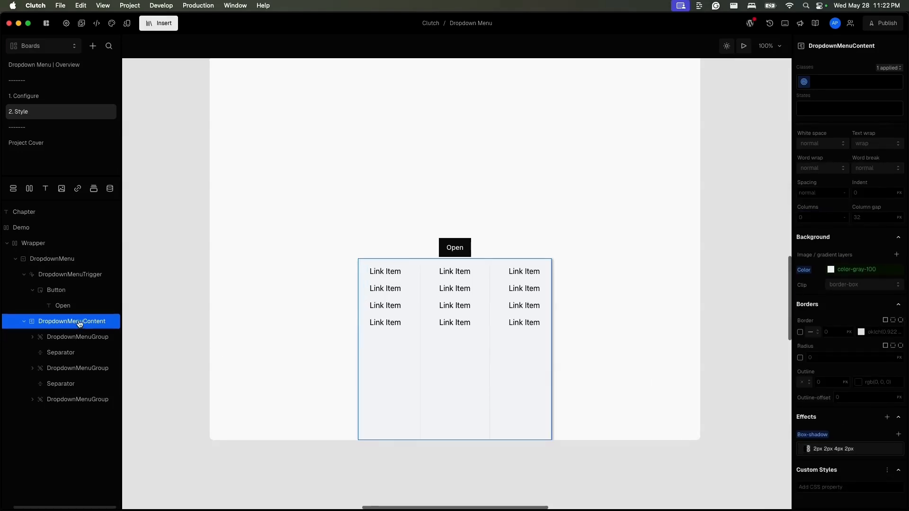
# - Set the DropdownMenuContent width to 75 vw
pyautogui.scroll(15, 799, 410)
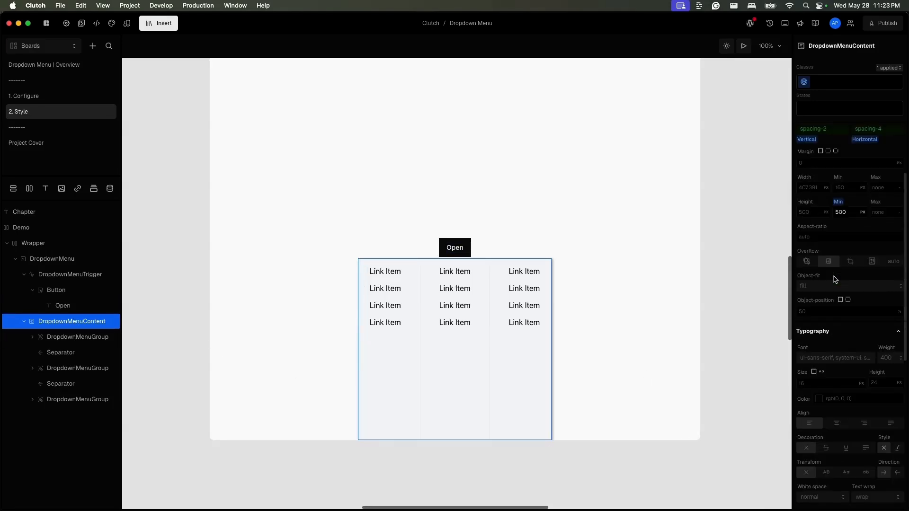
pyautogui.click(815, 271)
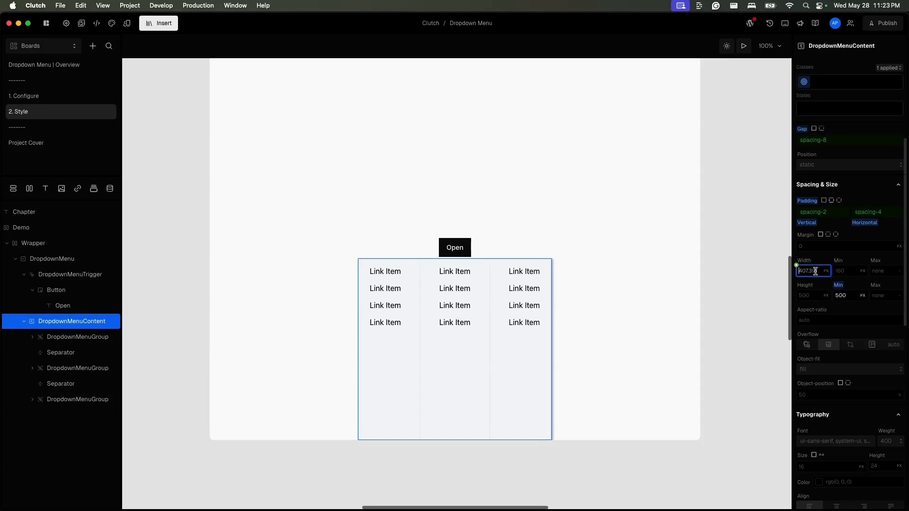
pyautogui.write('7')
pyautogui.write('vw')
pyautogui.press('Return')
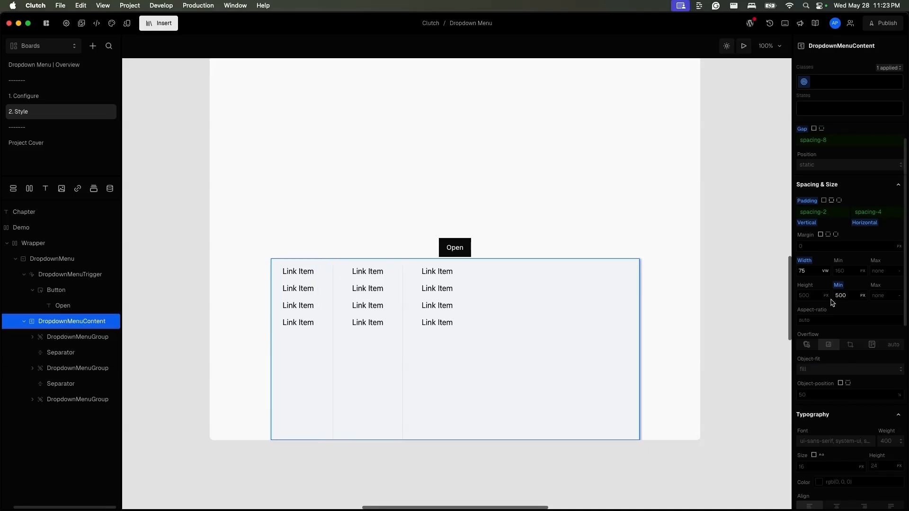
# - Clear the DropdownMenuContent gap and set its justify-content to space between
pyautogui.scroll(3, 832, 303)
pyautogui.scroll(5, 832, 303)
pyautogui.keyDown('alt'); pyautogui.click(802, 318); pyautogui.keyUp('alt')
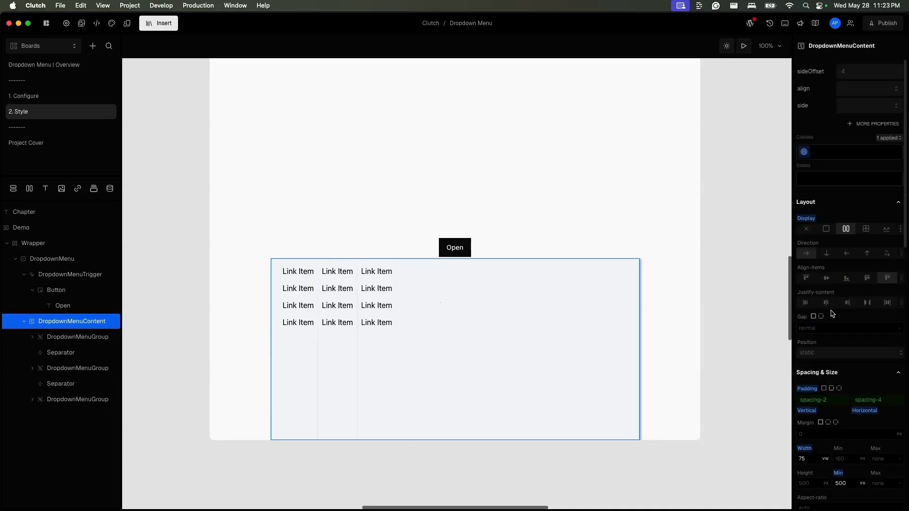
pyautogui.click(871, 304)
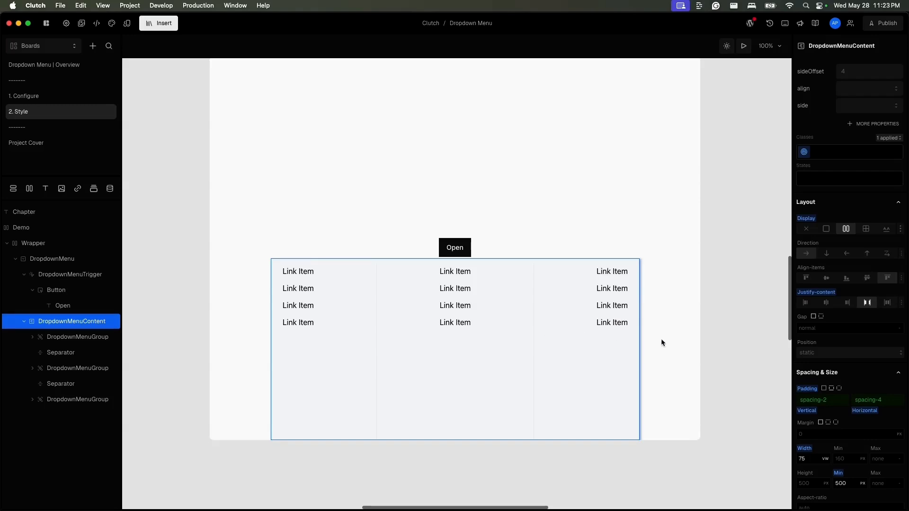
pyautogui.click(888, 303)
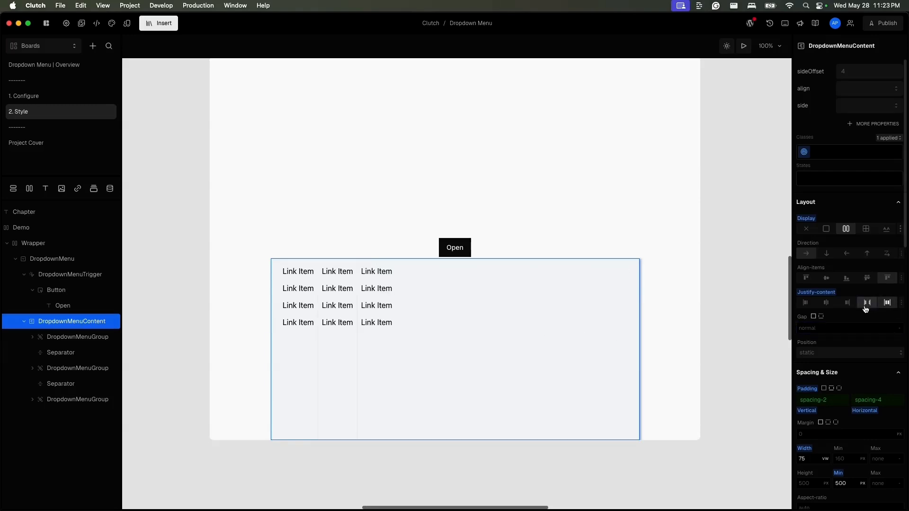
pyautogui.click(867, 305)
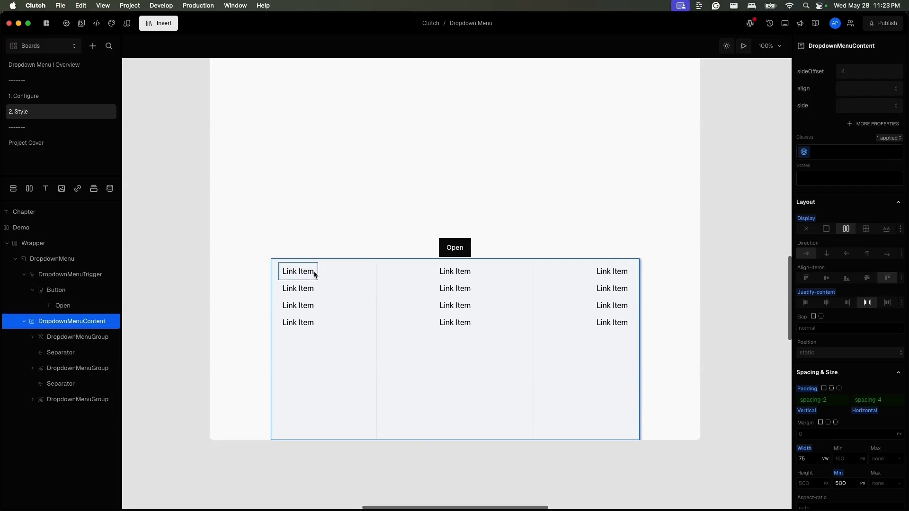
# - Expand the first DropdownMenuGroup and select its first Link Item to inspect it
pyautogui.click(103, 342)
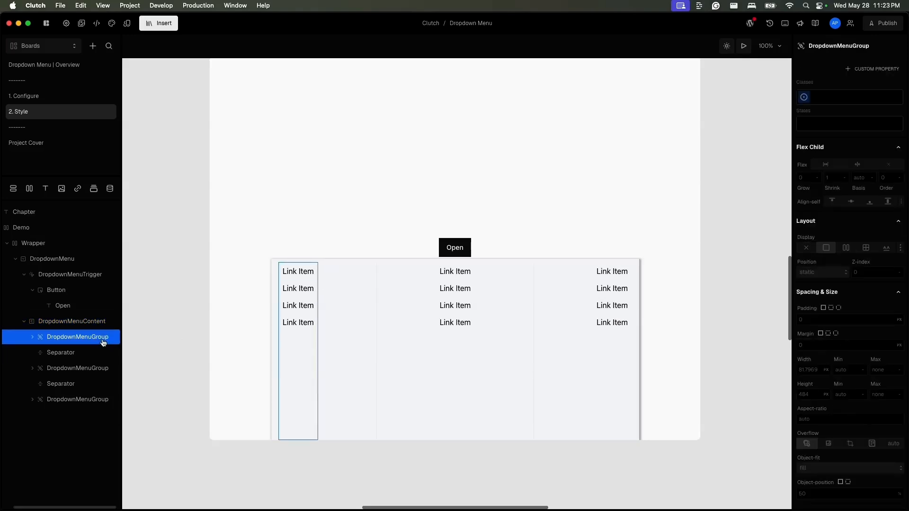
pyautogui.click(32, 337)
pyautogui.click(78, 358)
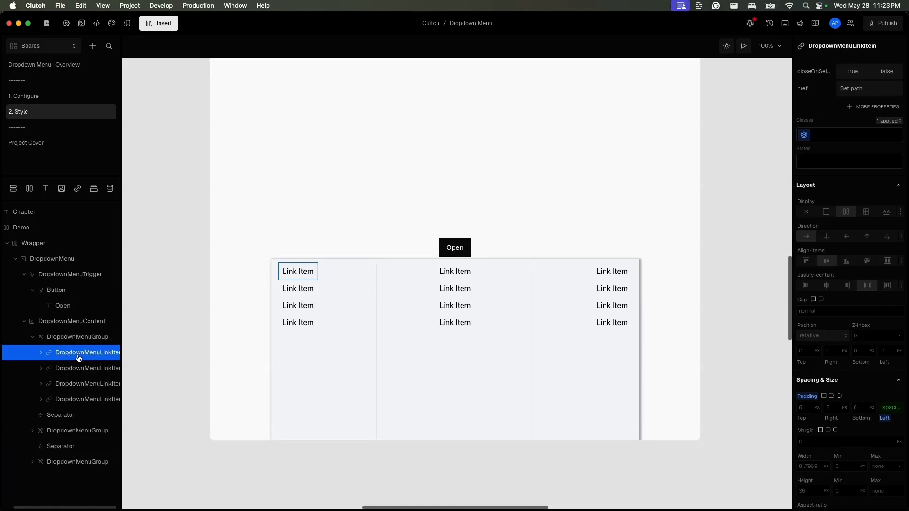
# - Open the Dropdown Menu Overview board and preview the Mega Menu's Resources dropdown
pyautogui.click(76, 67)
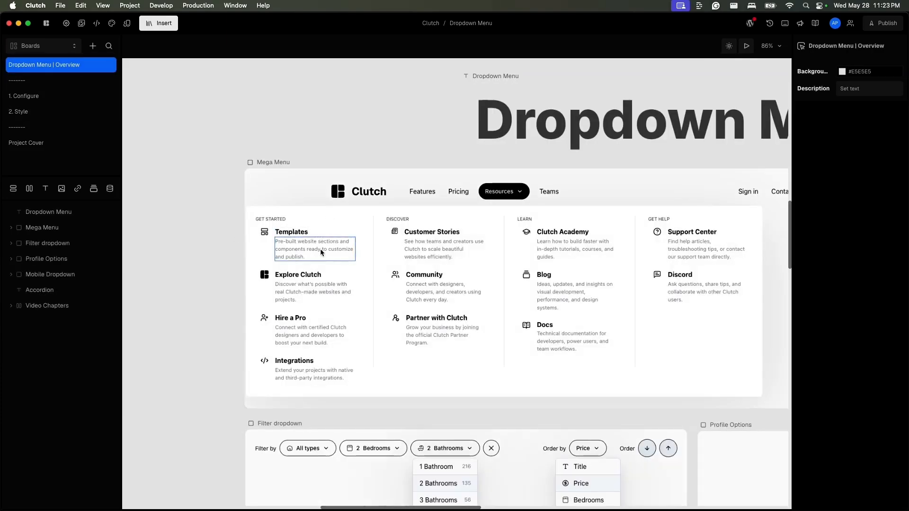
pyautogui.click(746, 46)
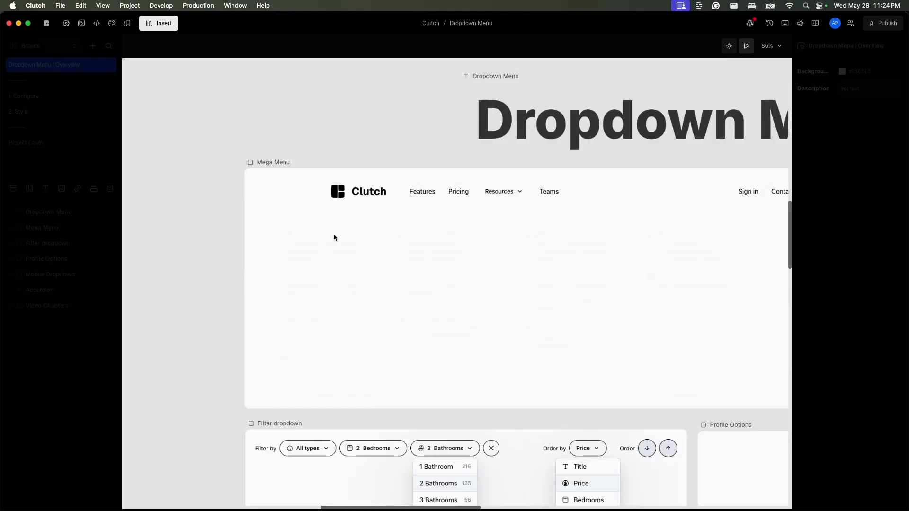
pyautogui.moveTo(494, 196)
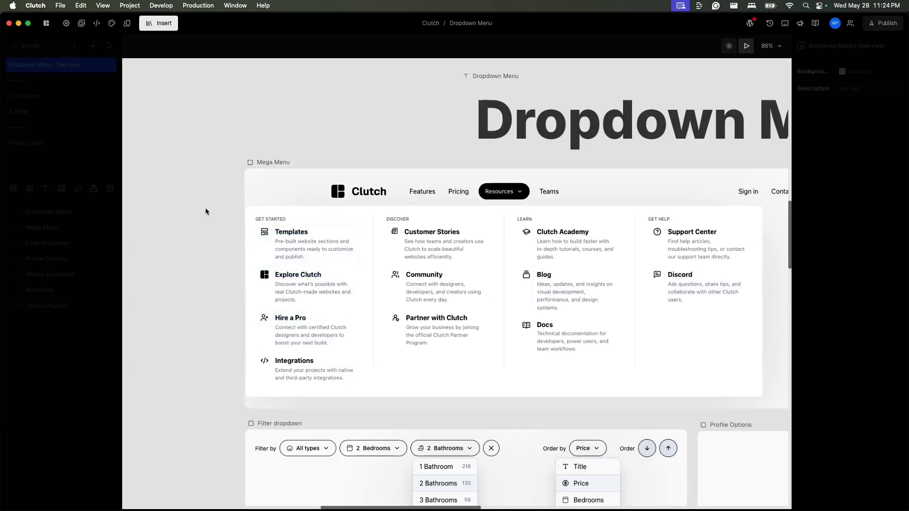
pyautogui.click(350, 236)
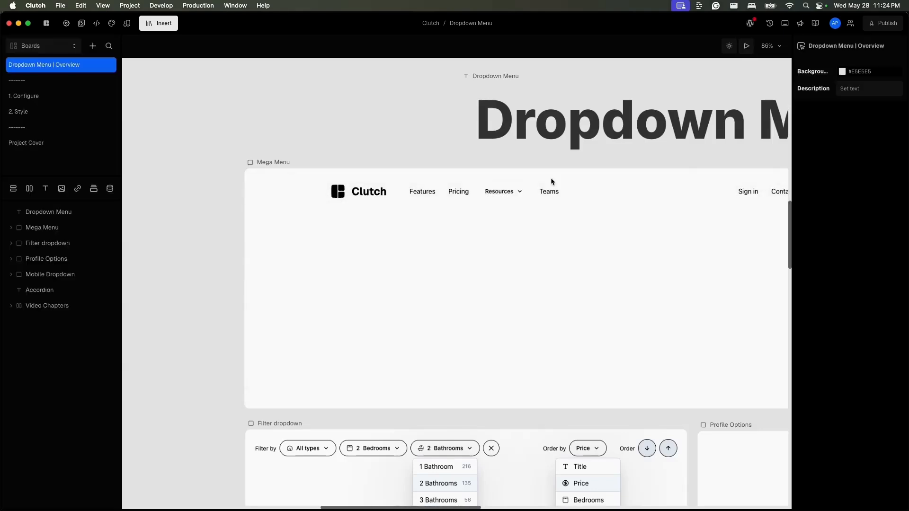
pyautogui.click(514, 194)
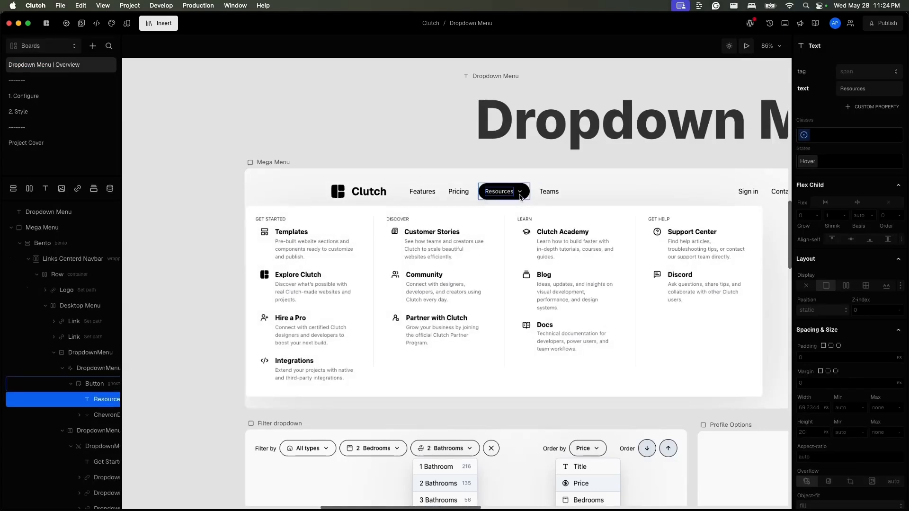
# - Inspect the Templates link item's layers and its mega-menu-link class in the Mega Menu example
pyautogui.click(352, 231)
pyautogui.scroll(3, 84, 293)
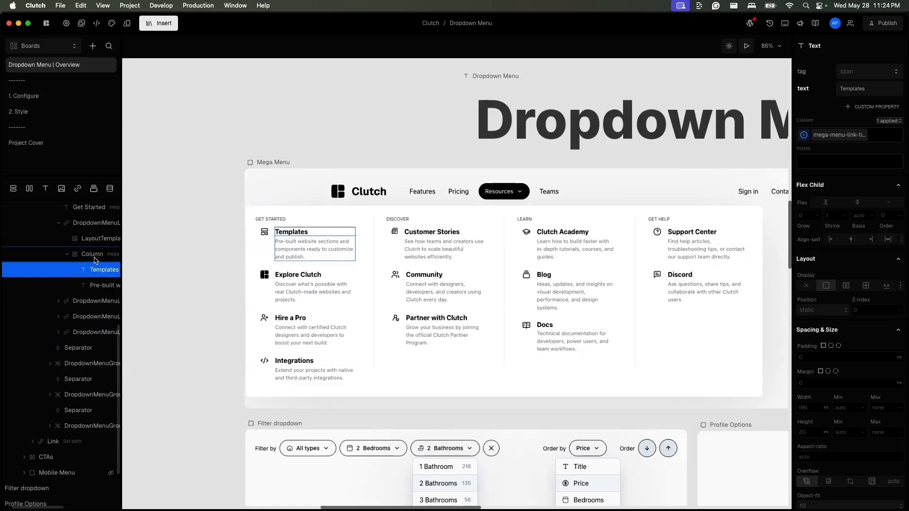
pyautogui.click(90, 254)
pyautogui.click(91, 229)
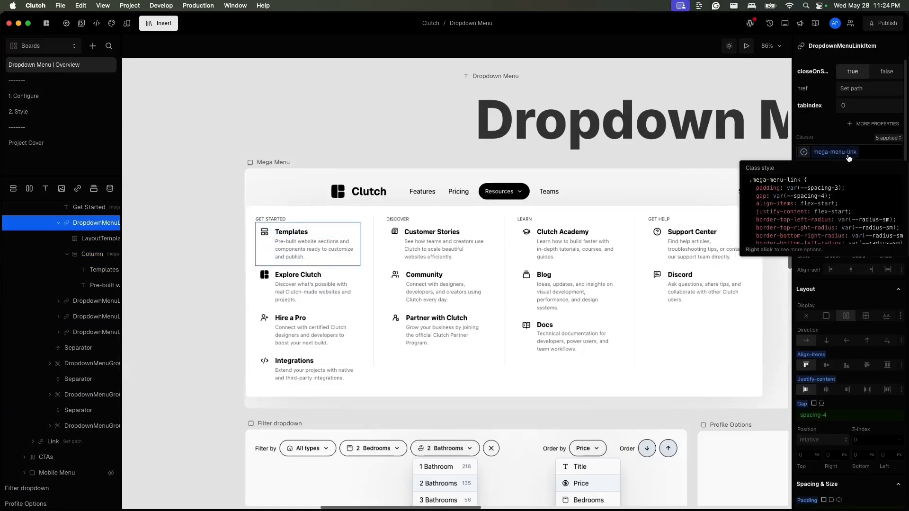
# - Inspect the mega-menu-link's layout settings and its highlighted state styling in the Mega Menu example
pyautogui.moveTo(850, 156)
pyautogui.scroll(-3, 843, 393)
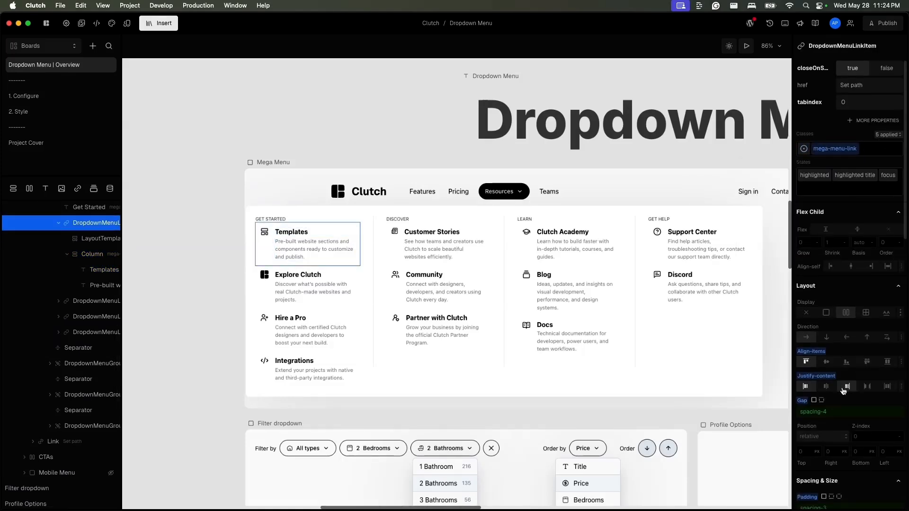
pyautogui.scroll(-1, 843, 390)
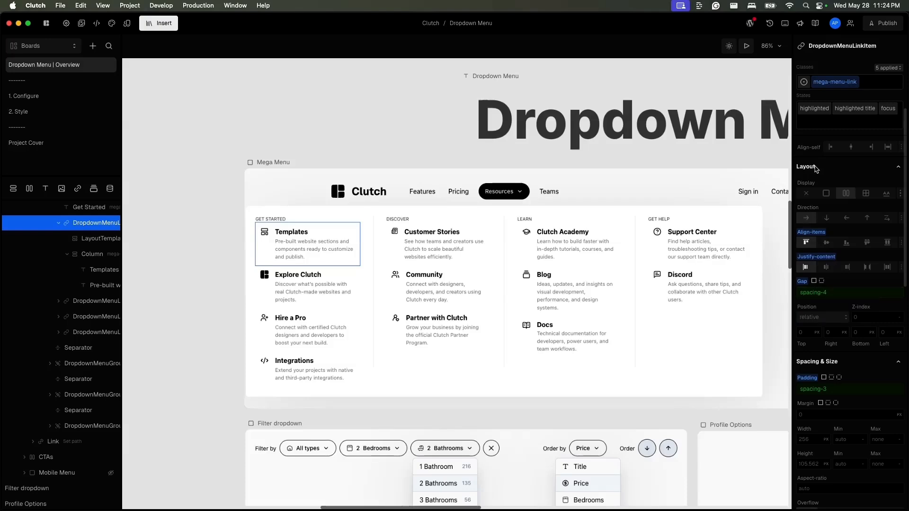
pyautogui.moveTo(821, 113)
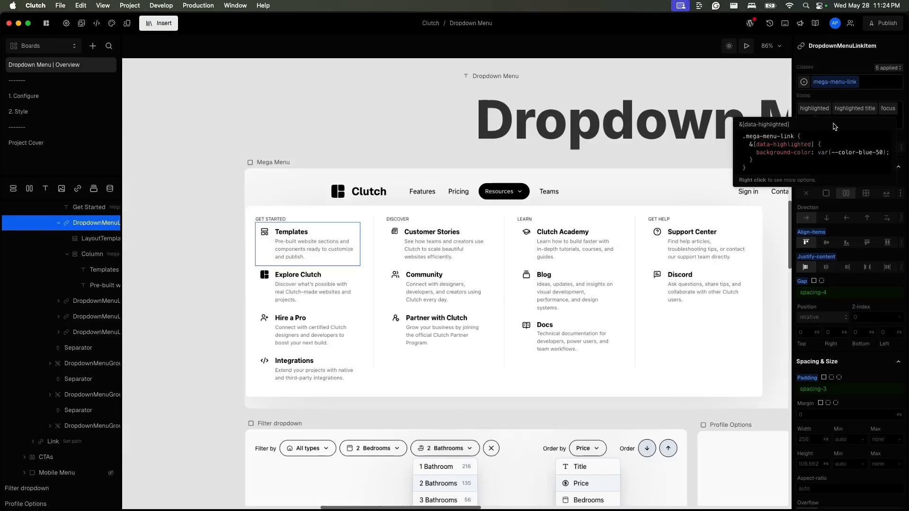
# - On the Style board, select the first DropdownMenuLinkItem and activate its highlighted state
pyautogui.click(61, 96)
pyautogui.click(60, 109)
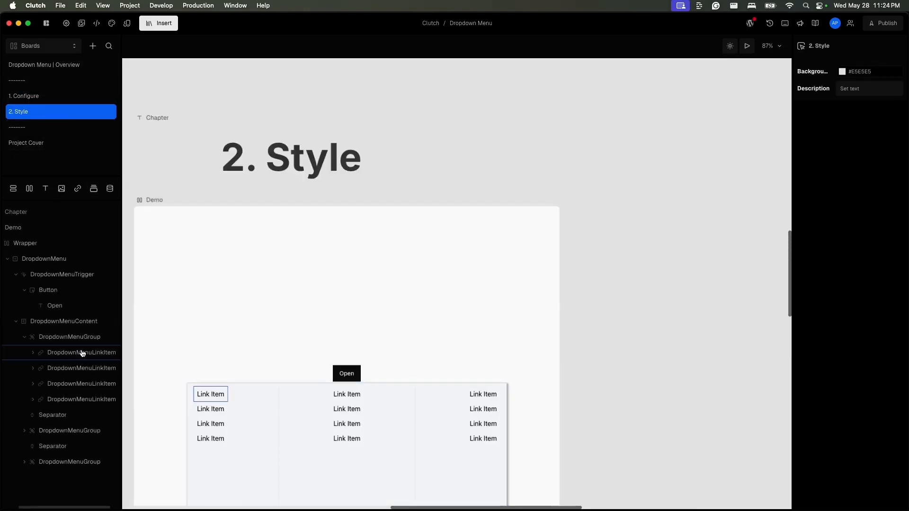
pyautogui.click(82, 353)
pyautogui.click(845, 163)
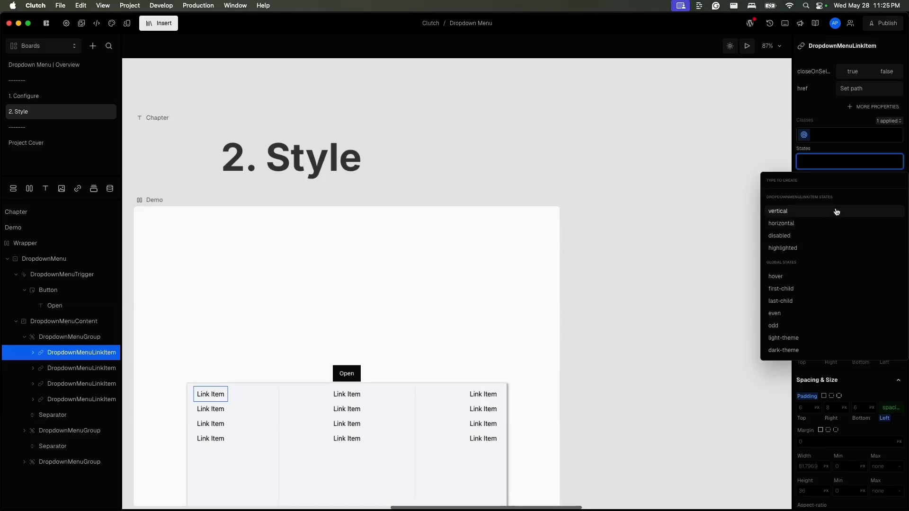
pyautogui.click(845, 249)
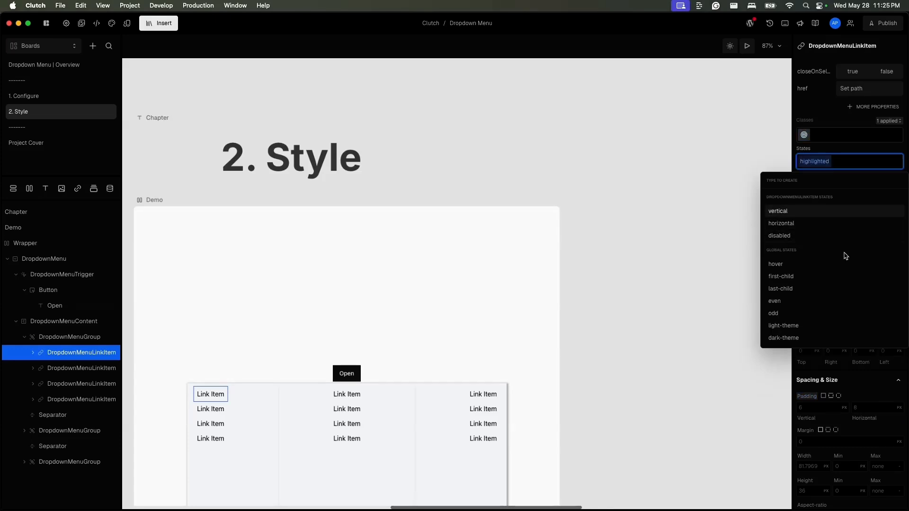
pyautogui.press('Escape')
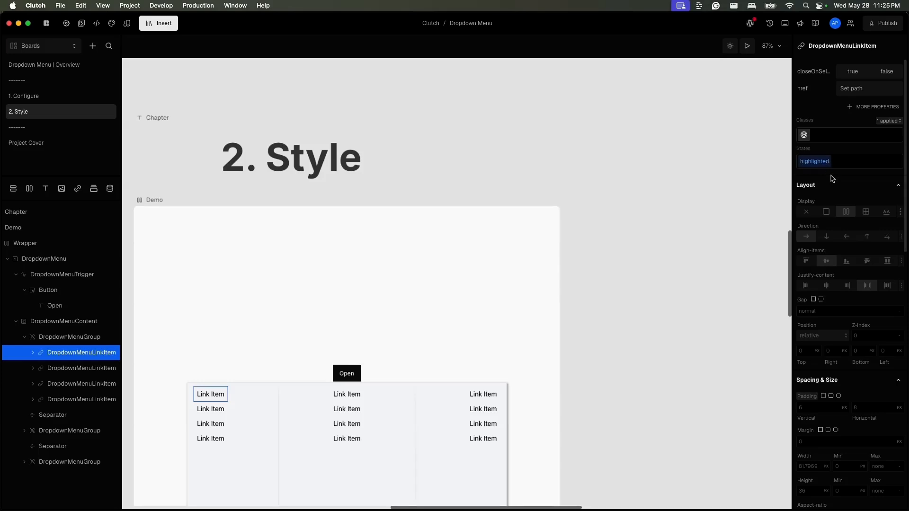
# - Set the highlighted link item's background color to the color-amber-100 token
pyautogui.scroll(-2, 819, 246)
pyautogui.scroll(-1, 818, 245)
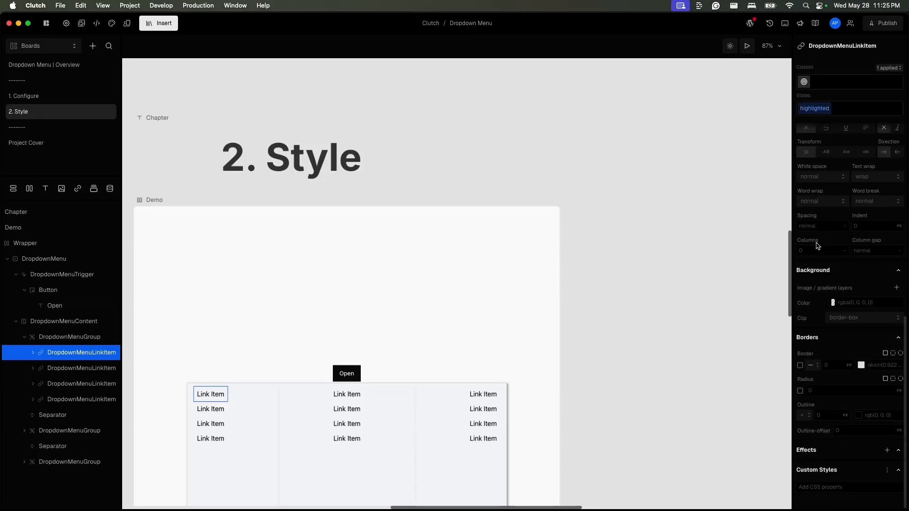
pyautogui.click(829, 299)
pyautogui.scroll(-1, 771, 400)
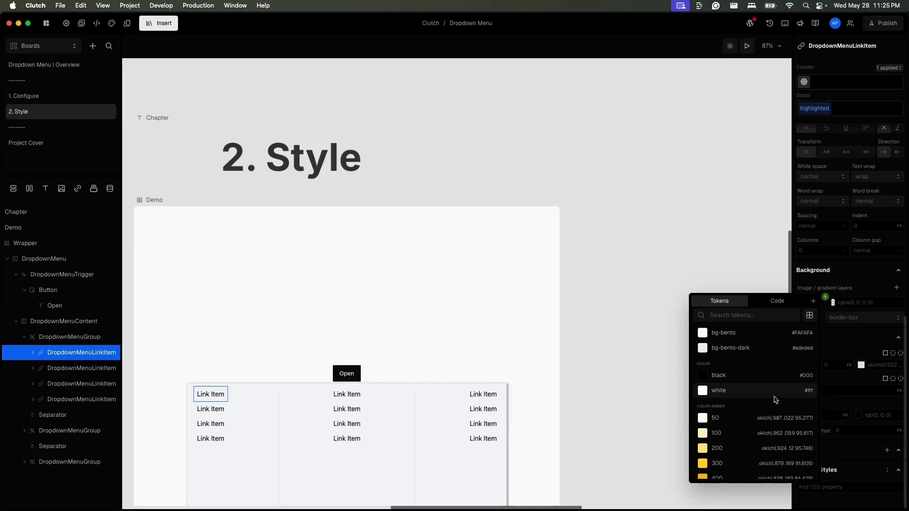
pyautogui.click(742, 431)
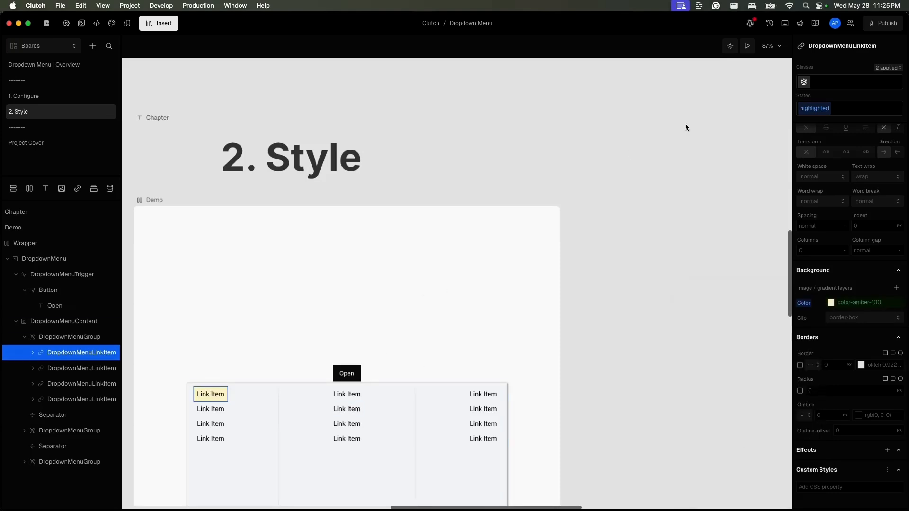
# - Add a custom cursor style set to pointer on the highlighted link item
pyautogui.click(748, 45)
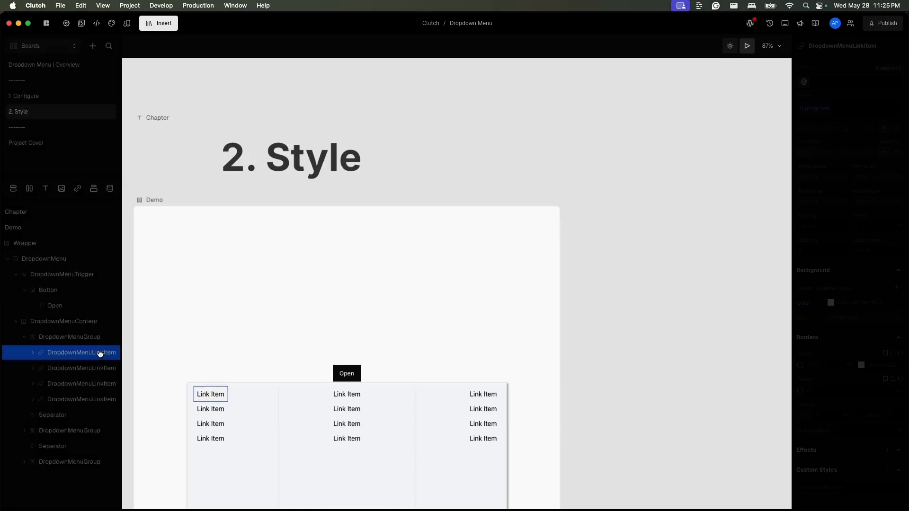
pyautogui.click(839, 492)
pyautogui.click(840, 488)
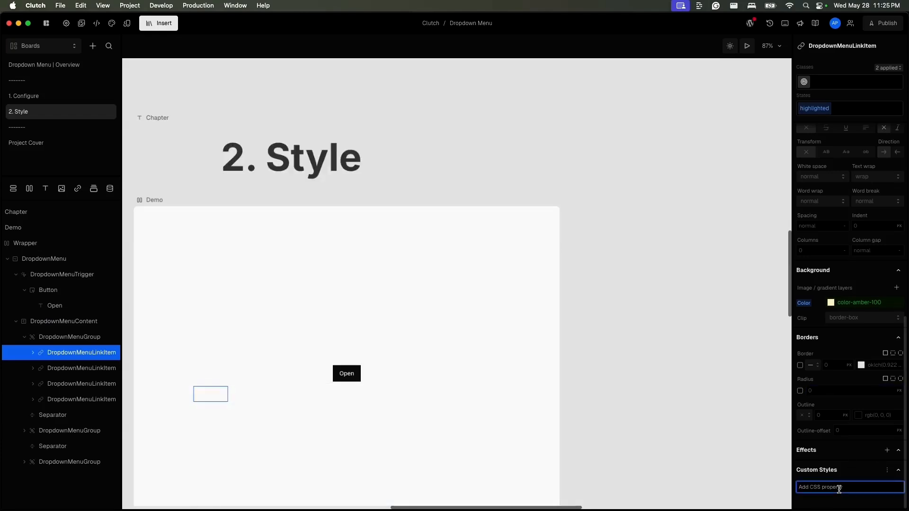
pyautogui.write('cur')
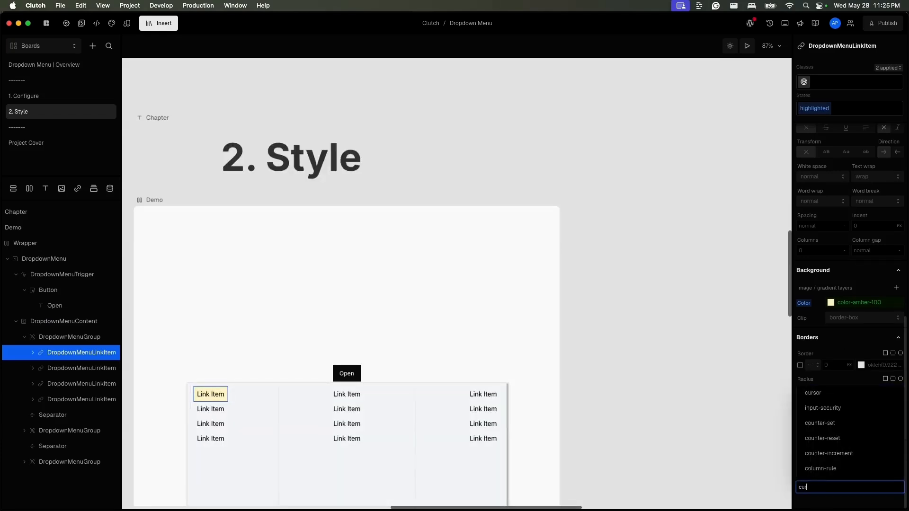
pyautogui.click(874, 395)
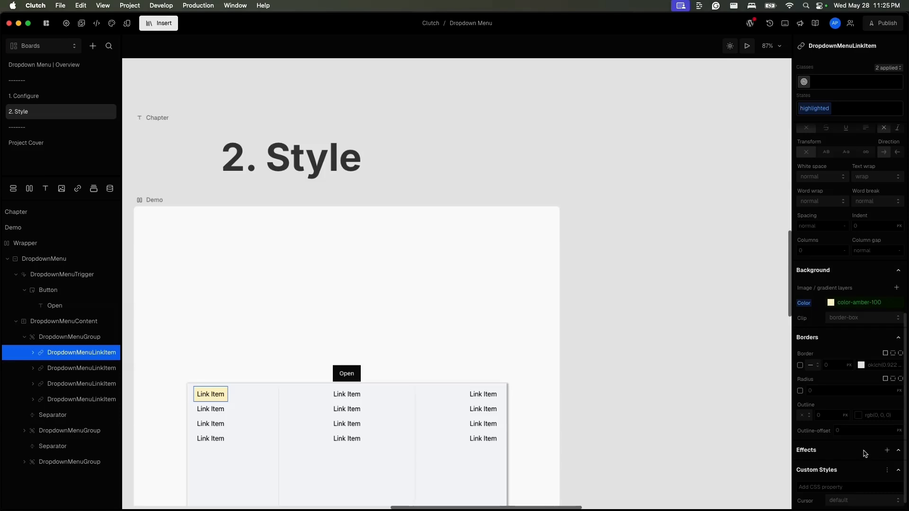
pyautogui.click(855, 487)
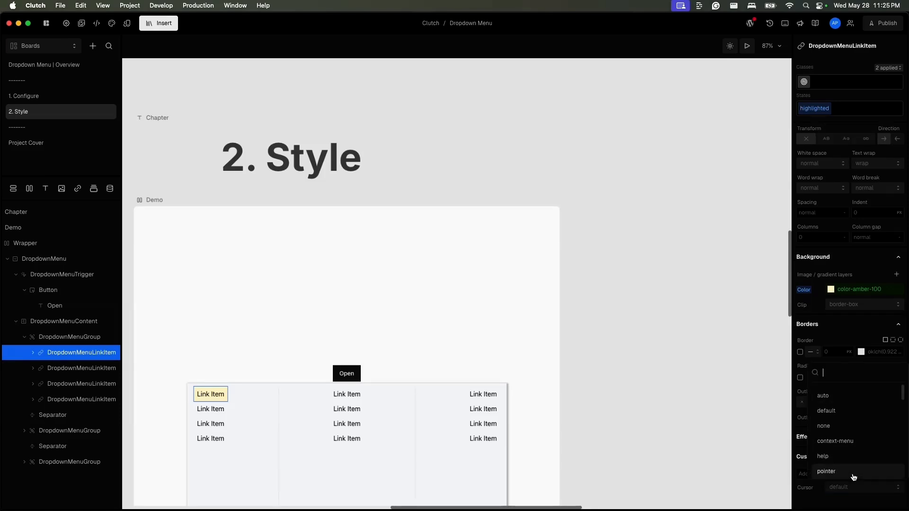
pyautogui.click(848, 472)
# - Preview the menu to test the link item's highlight on hover
pyautogui.click(748, 45)
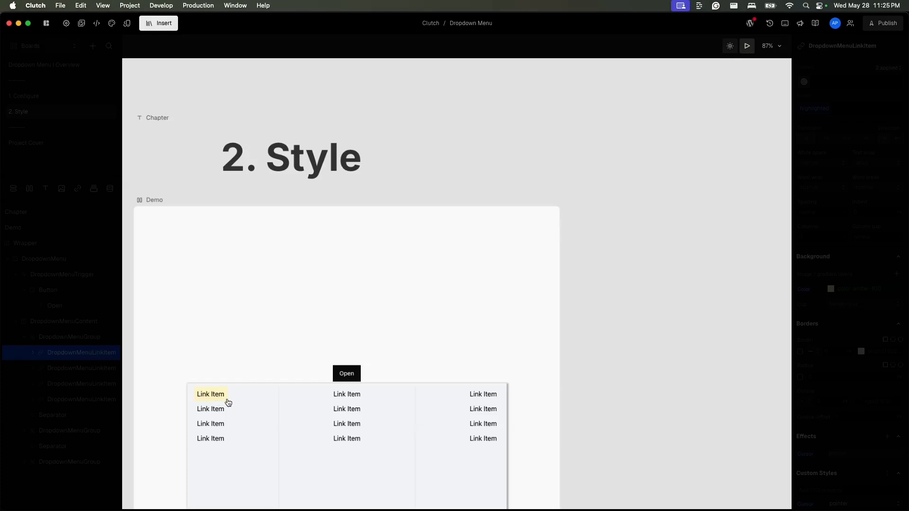
pyautogui.press('Escape')
pyautogui.click(864, 108)
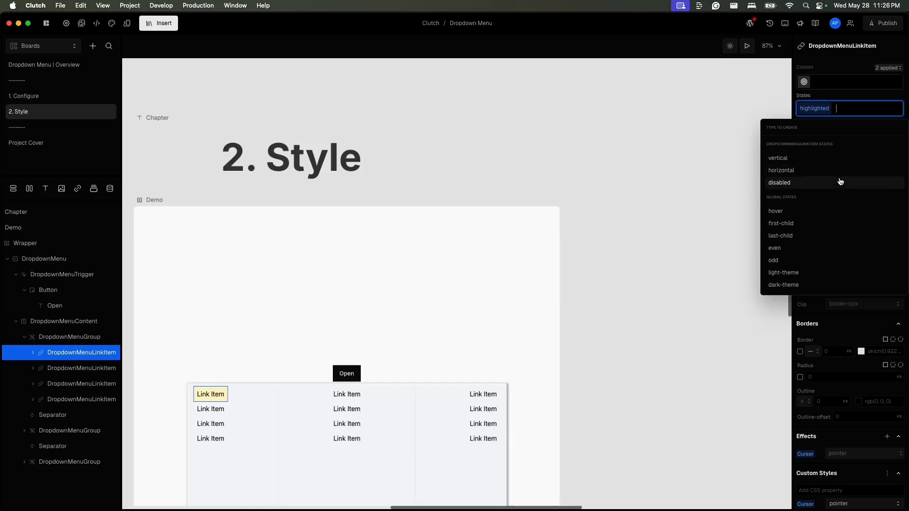
# - Select DropdownMenuContent and set its sideOffset property to 25
pyautogui.click(77, 326)
pyautogui.click(78, 322)
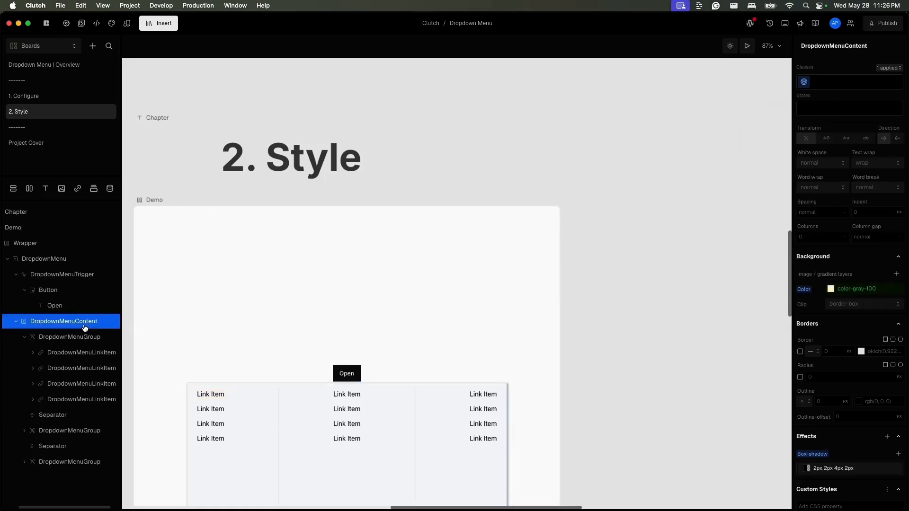
pyautogui.click(872, 108)
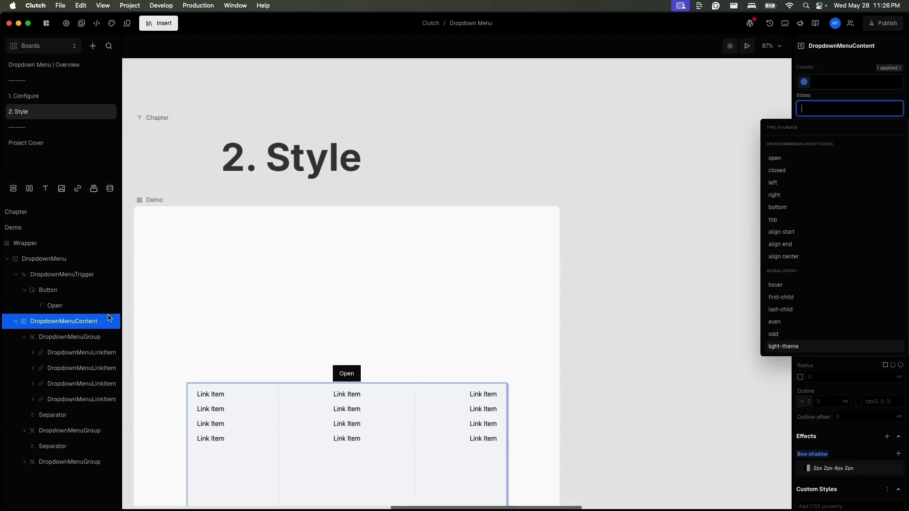
pyautogui.click(93, 322)
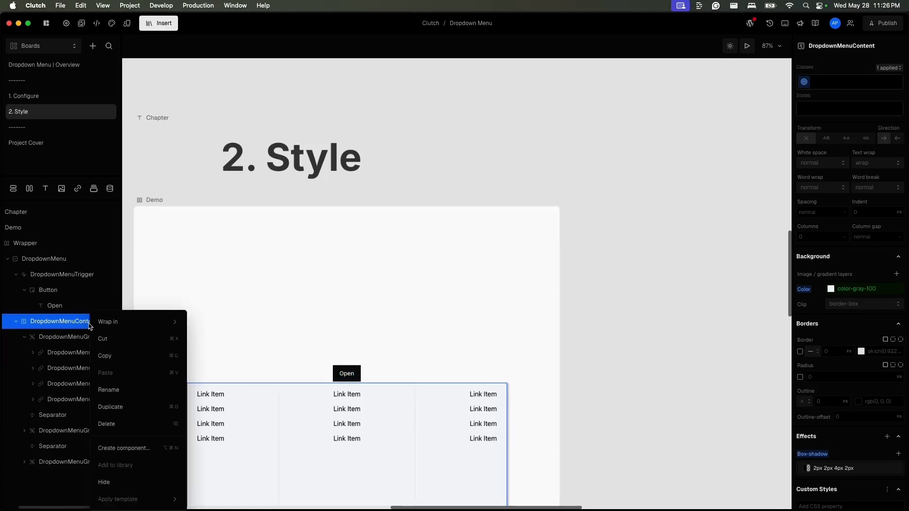
pyautogui.scroll(6, 852, 132)
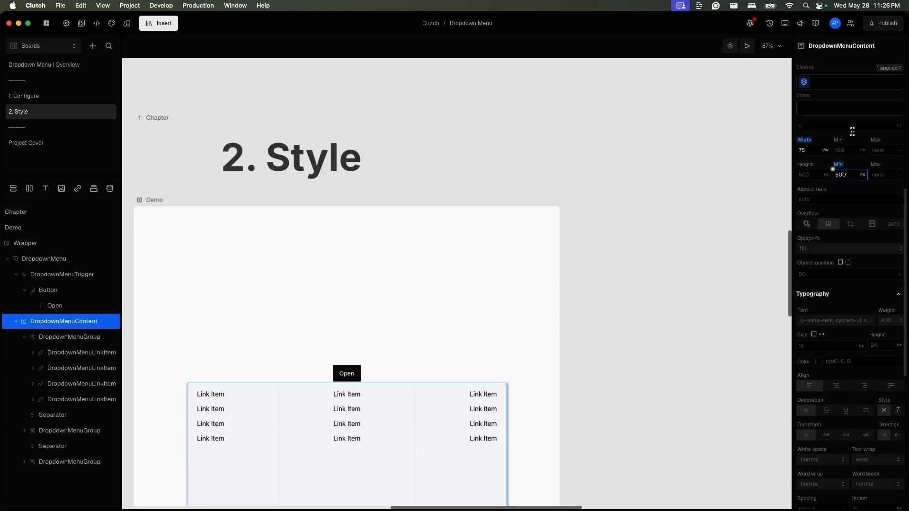
pyautogui.scroll(10, 853, 132)
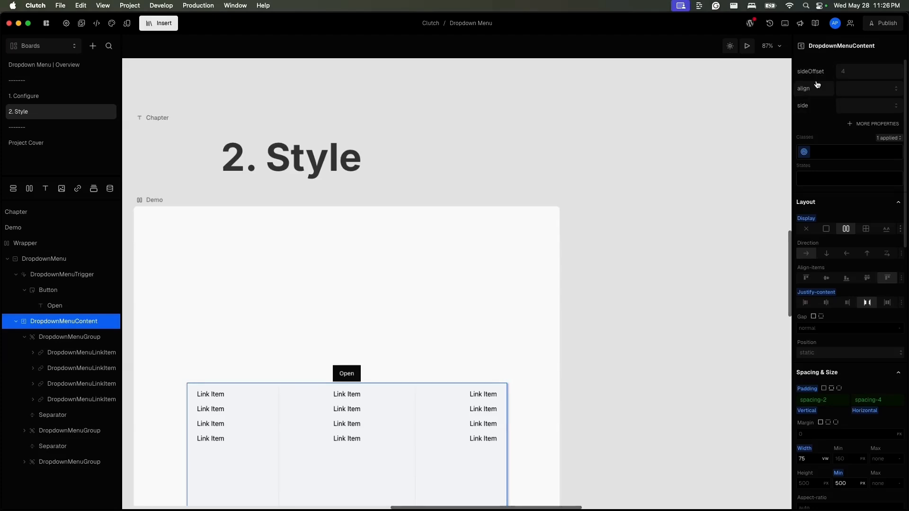
pyautogui.click(869, 76)
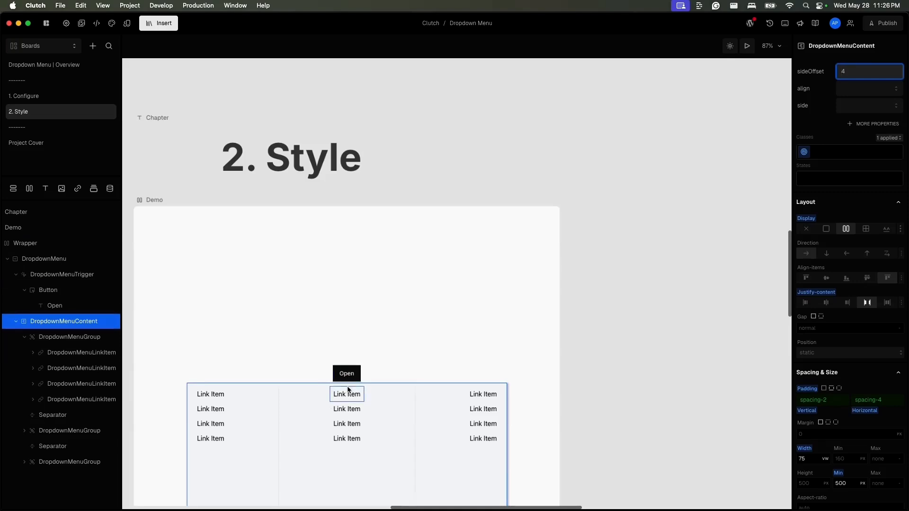
pyautogui.doubleClick(849, 71)
pyautogui.write('25')
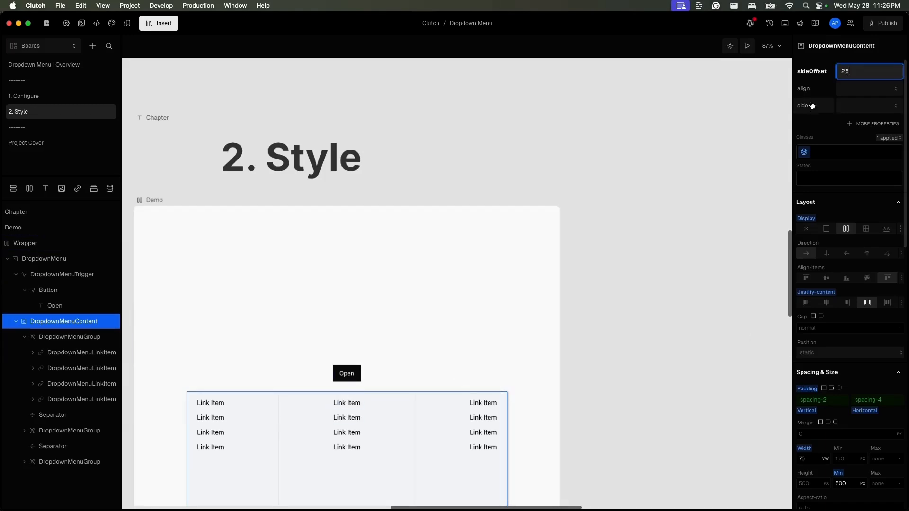
# - Set the dropdown content's align property to end
pyautogui.click(869, 92)
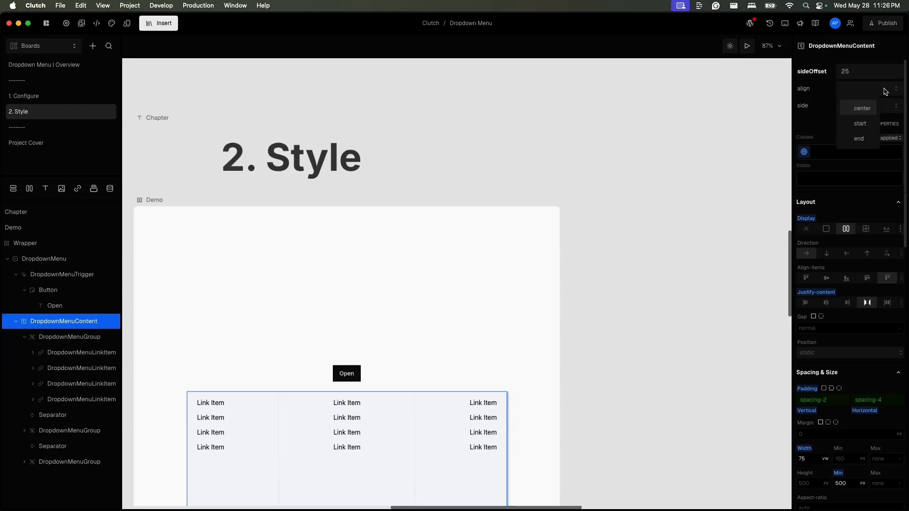
pyautogui.click(861, 124)
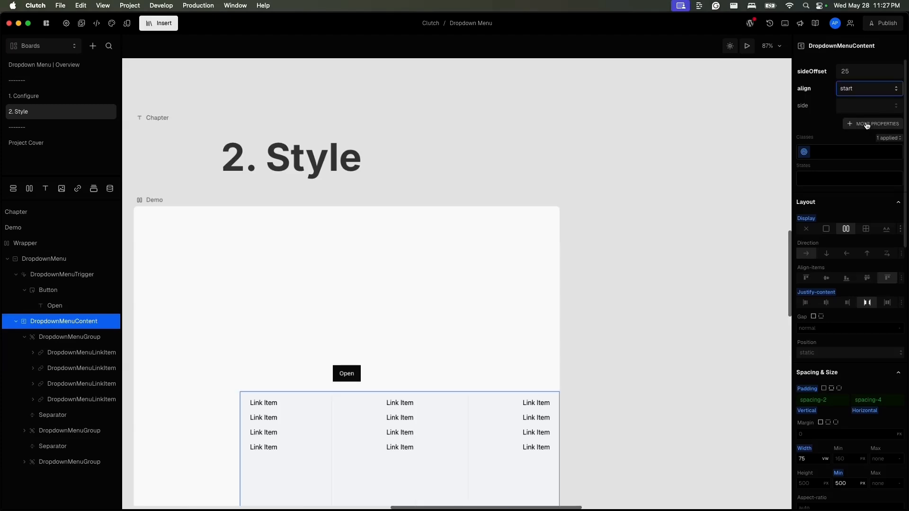
pyautogui.click(866, 93)
pyautogui.click(865, 136)
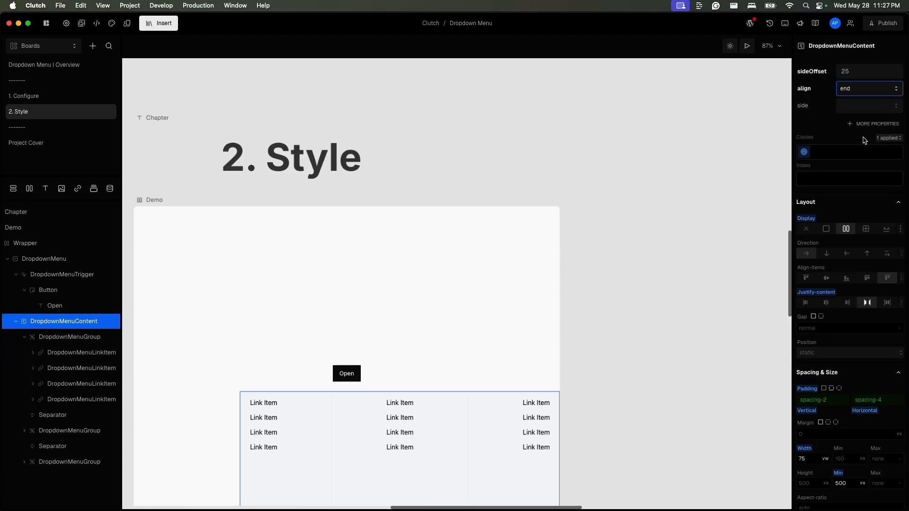
# - Set the dropdown content's side property to top and open its list of additional properties
pyautogui.click(872, 105)
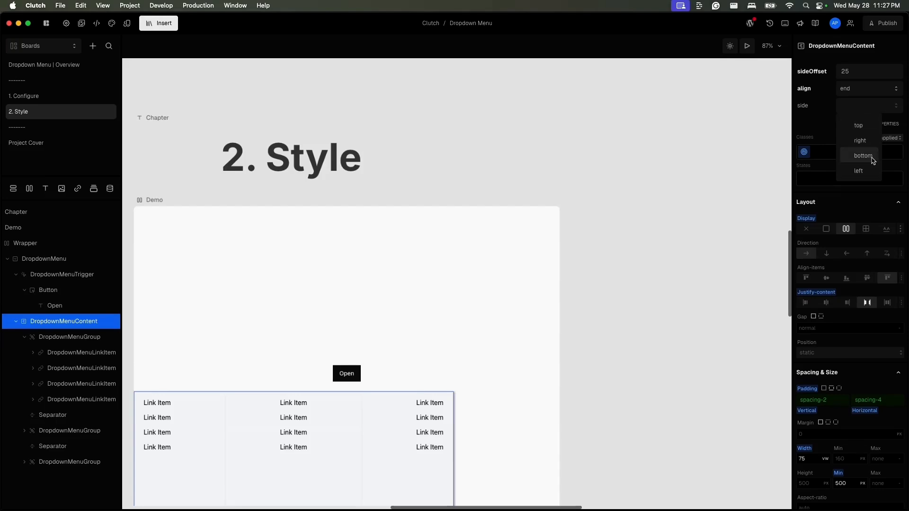
pyautogui.click(873, 126)
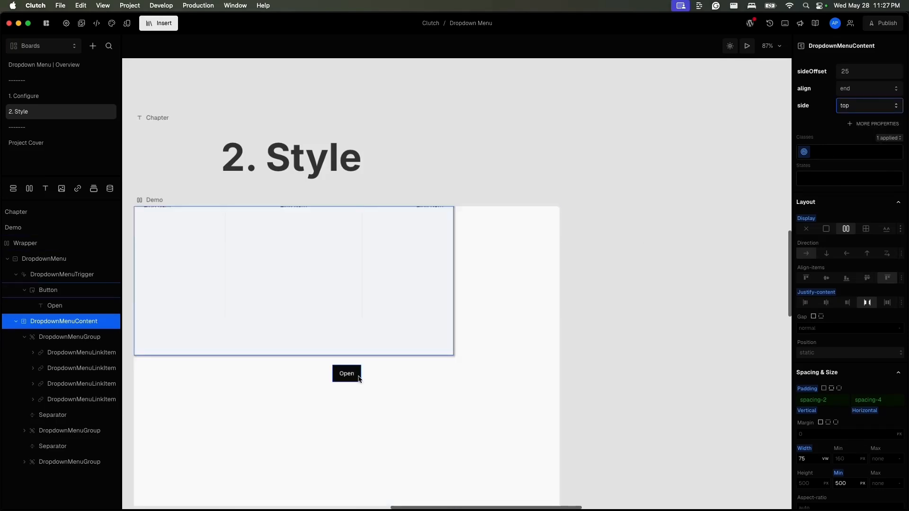
pyautogui.click(876, 109)
pyautogui.click(906, 124)
pyautogui.click(893, 125)
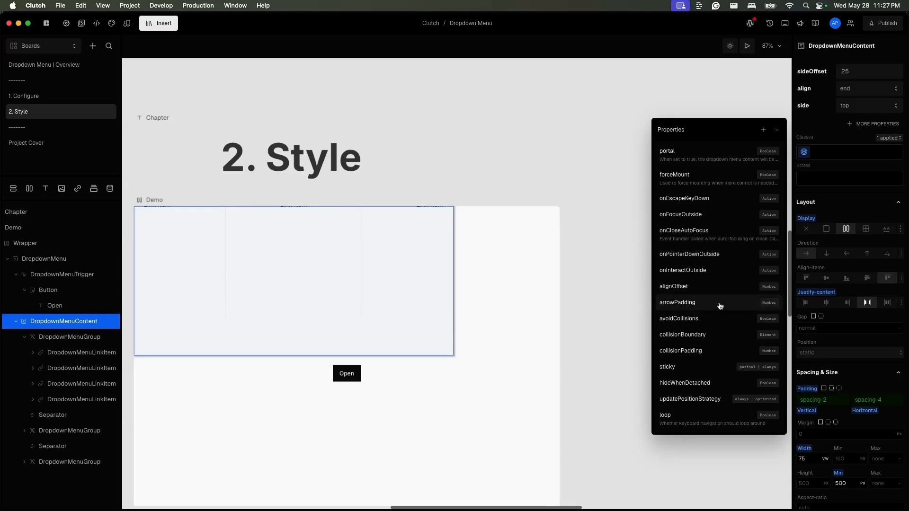
# - Activate the top state on DropdownMenuContent
pyautogui.click(841, 179)
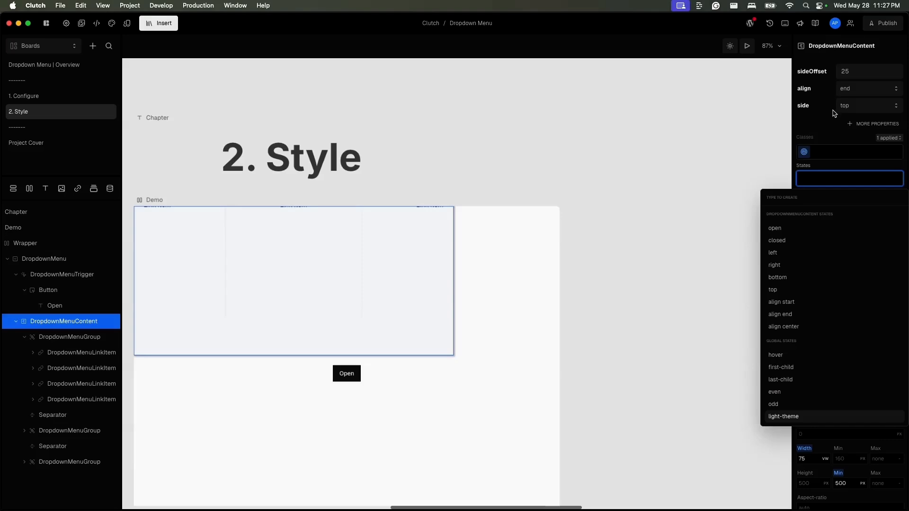
pyautogui.click(384, 327)
pyautogui.click(814, 179)
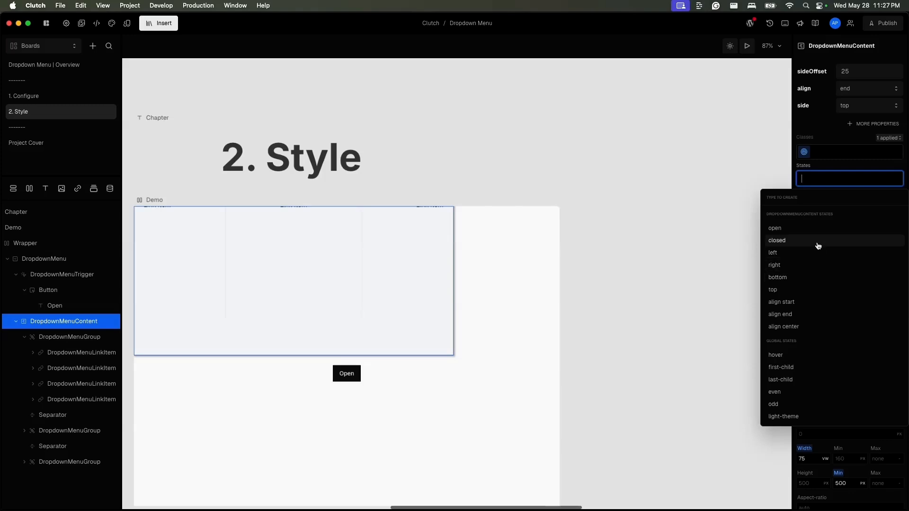
pyautogui.click(820, 296)
pyautogui.click(834, 178)
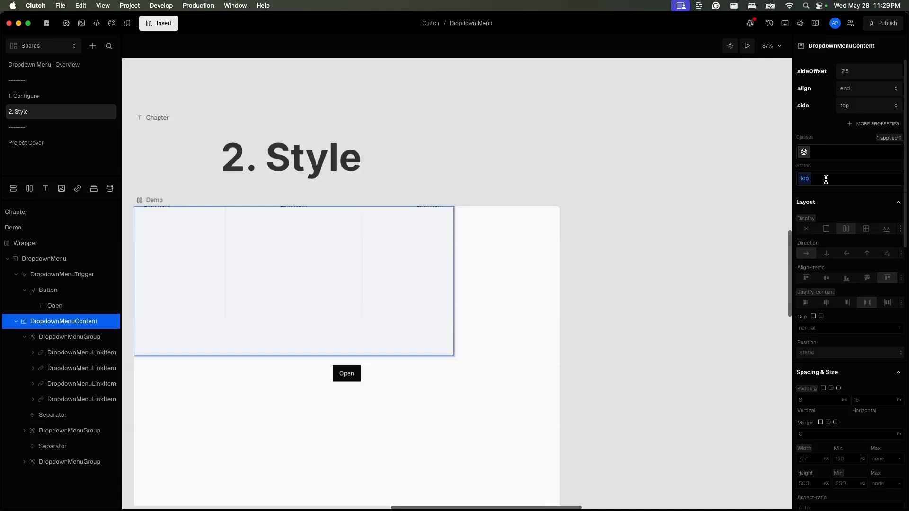
# - Review the link item's and content's active states and reopen the content's additional properties list
pyautogui.click(101, 358)
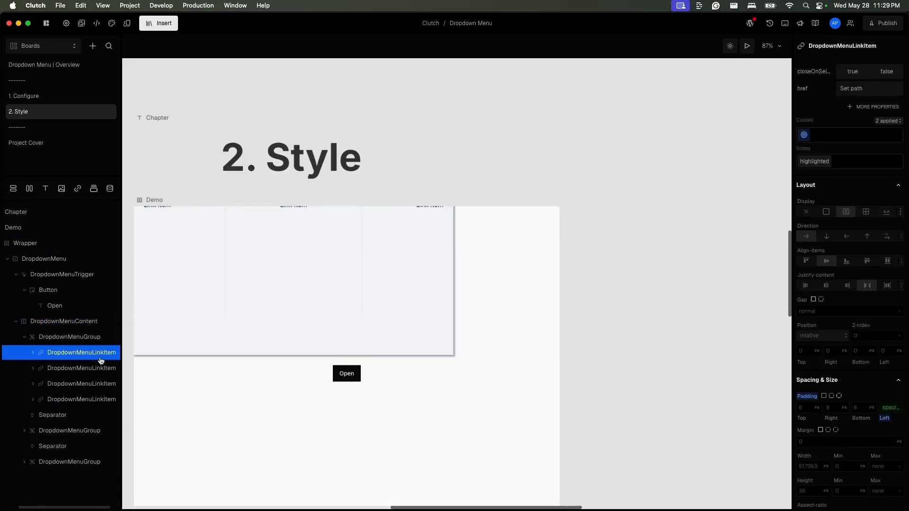
pyautogui.click(90, 323)
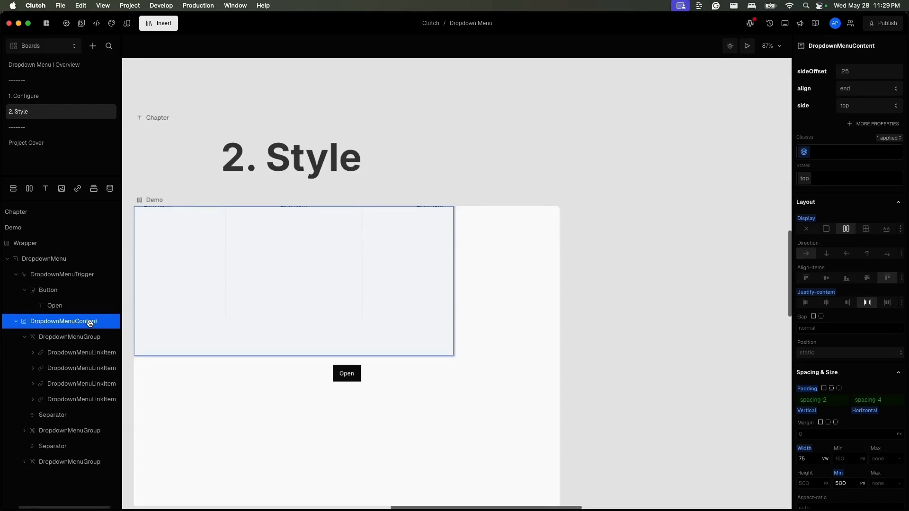
pyautogui.click(872, 179)
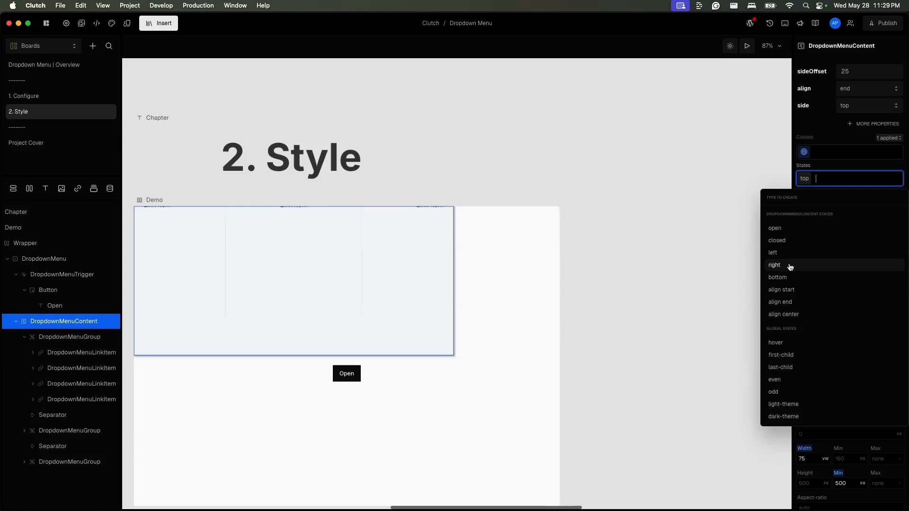
pyautogui.click(851, 125)
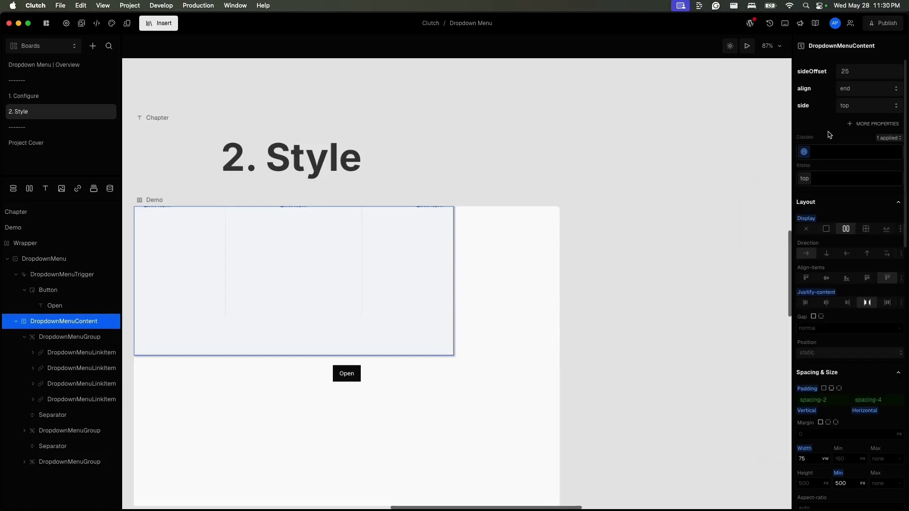
pyautogui.click(870, 126)
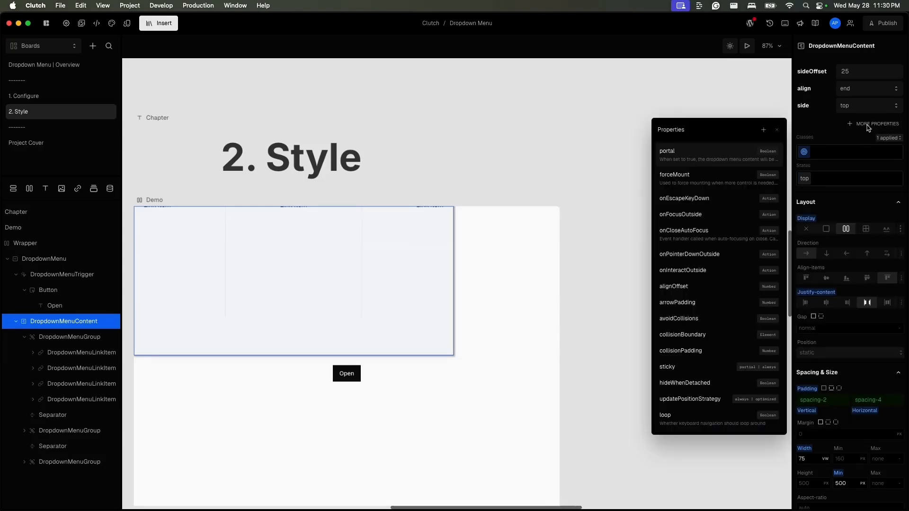